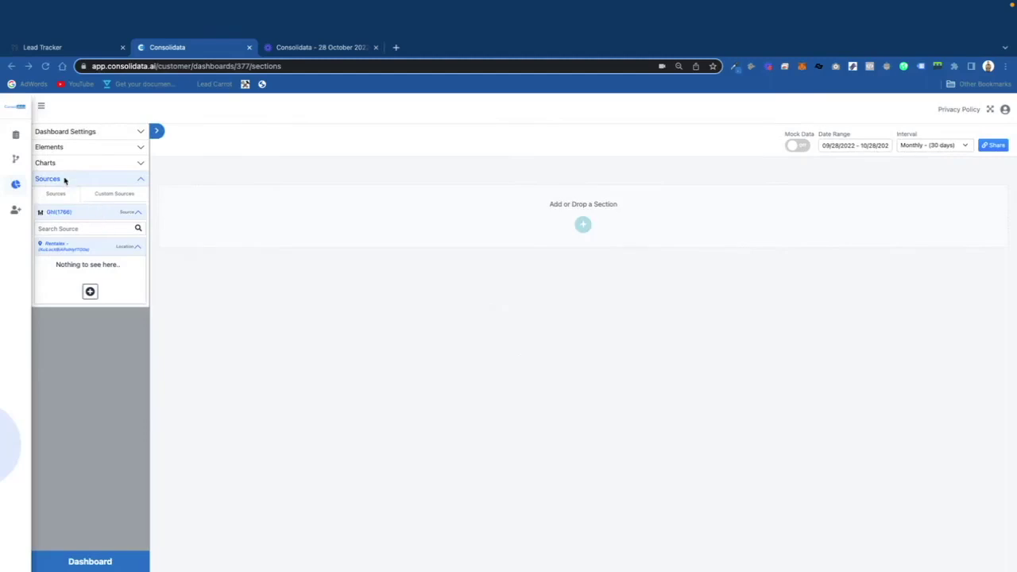
Open the second Demo dashboard's layout editor without adding a new source
click(140, 179)
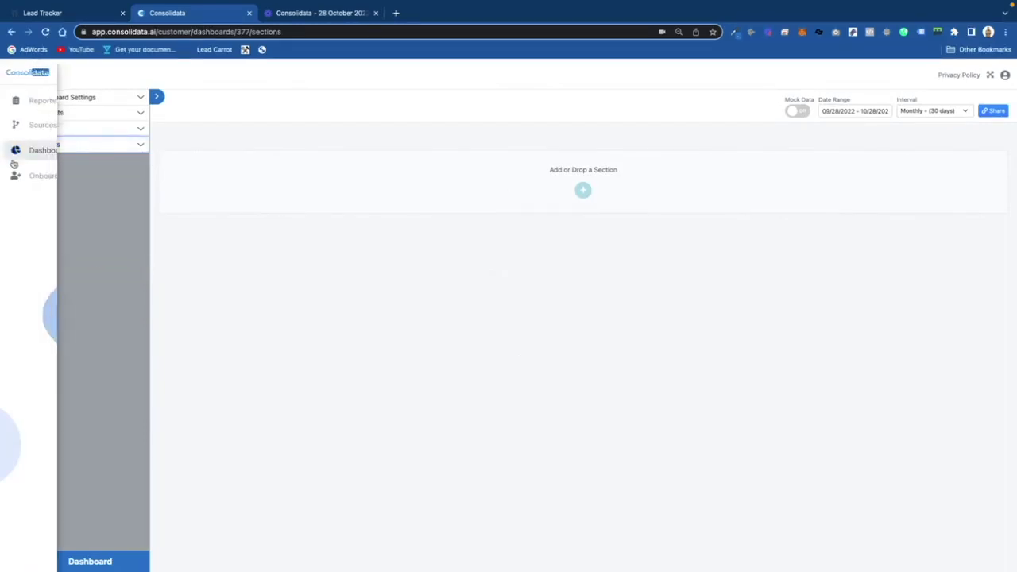
click(36, 157)
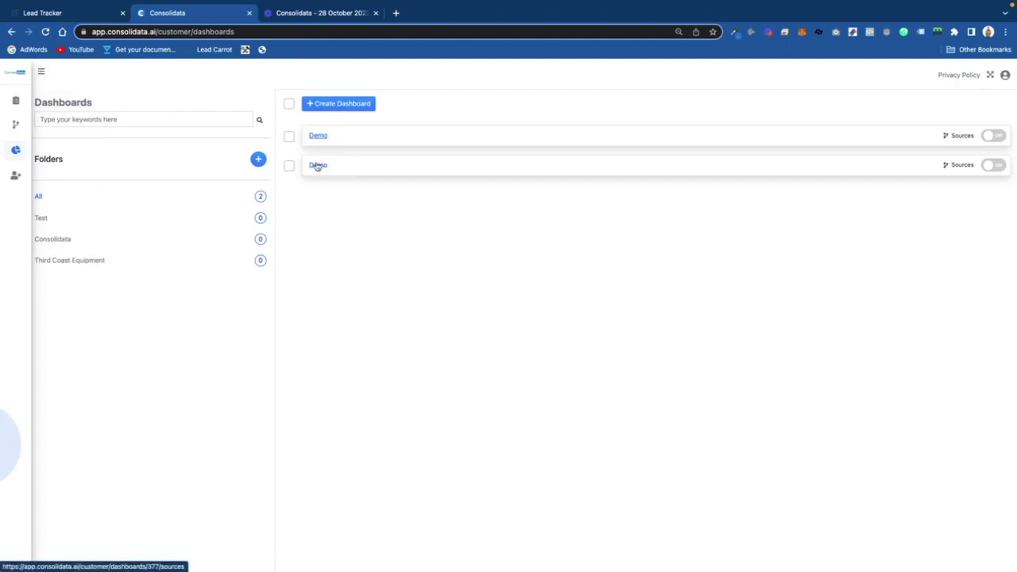
click(317, 165)
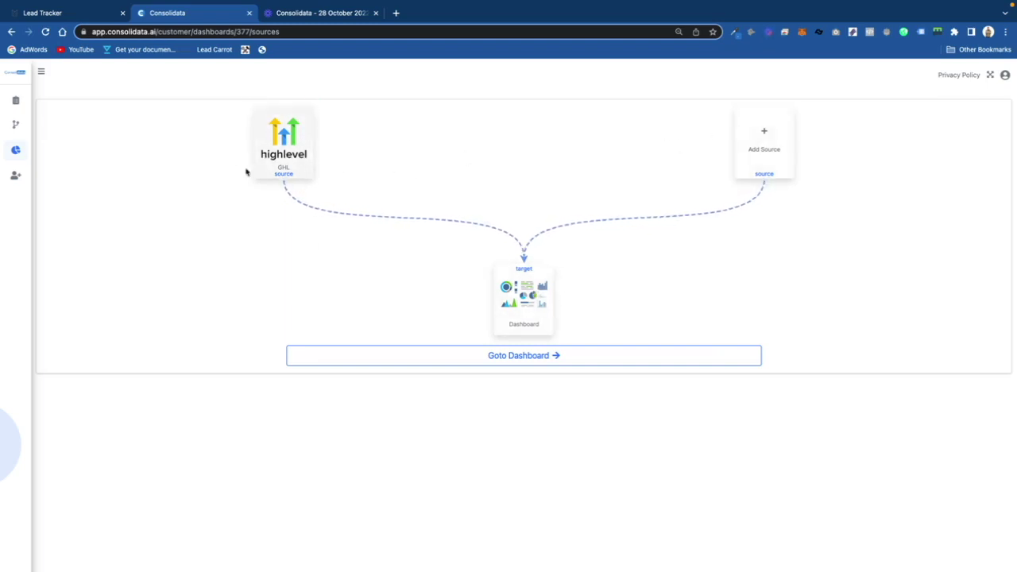
click(747, 140)
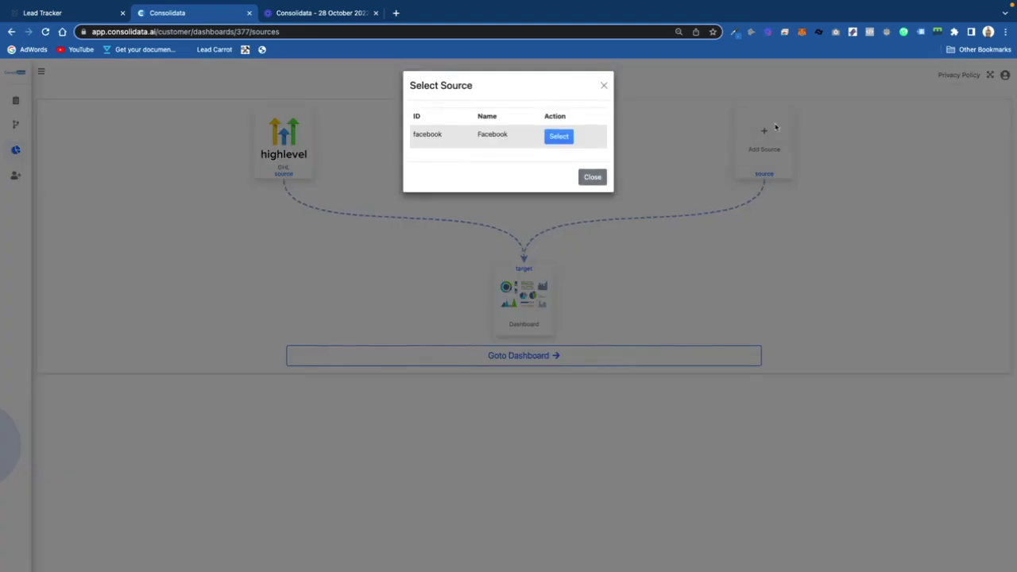
click(603, 86)
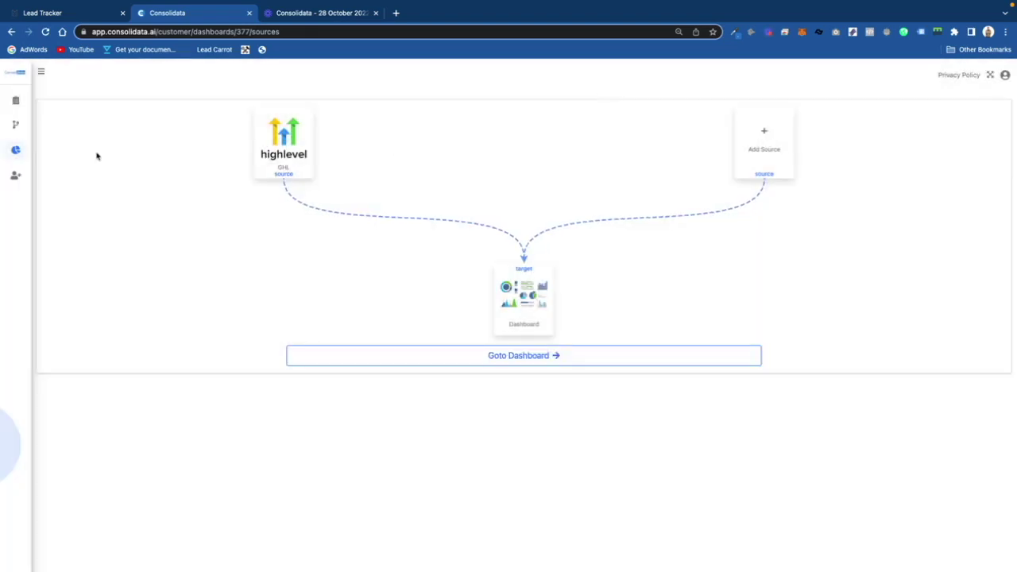
click(578, 360)
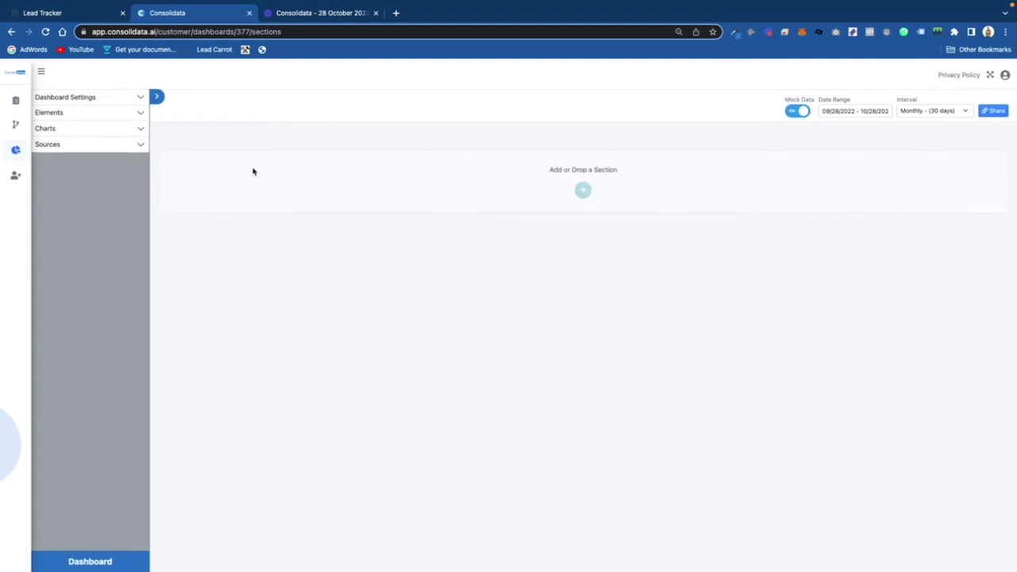
Add a four-column section and paste a duplicate of it below
click(579, 191)
click(902, 184)
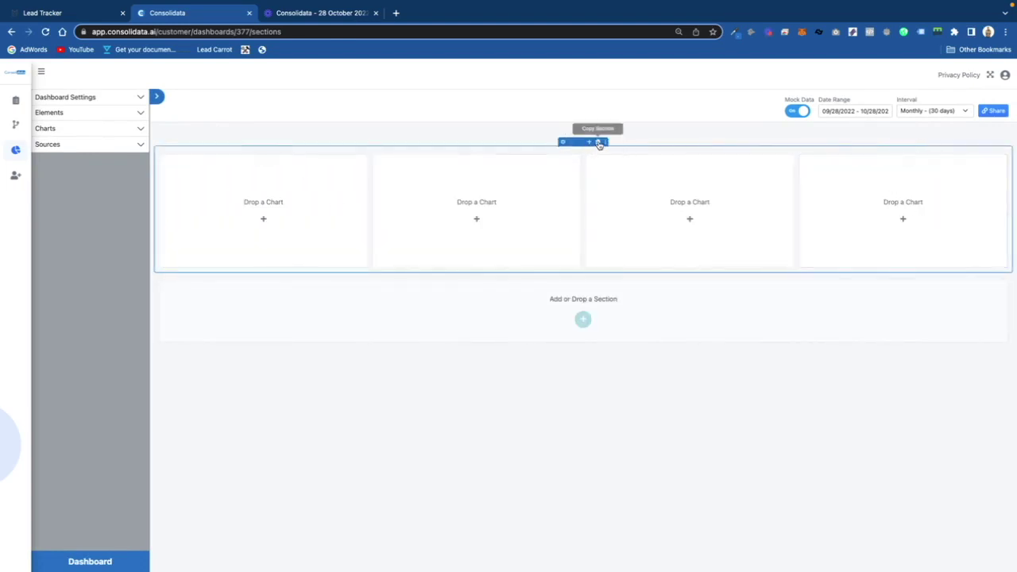
click(597, 141)
click(622, 320)
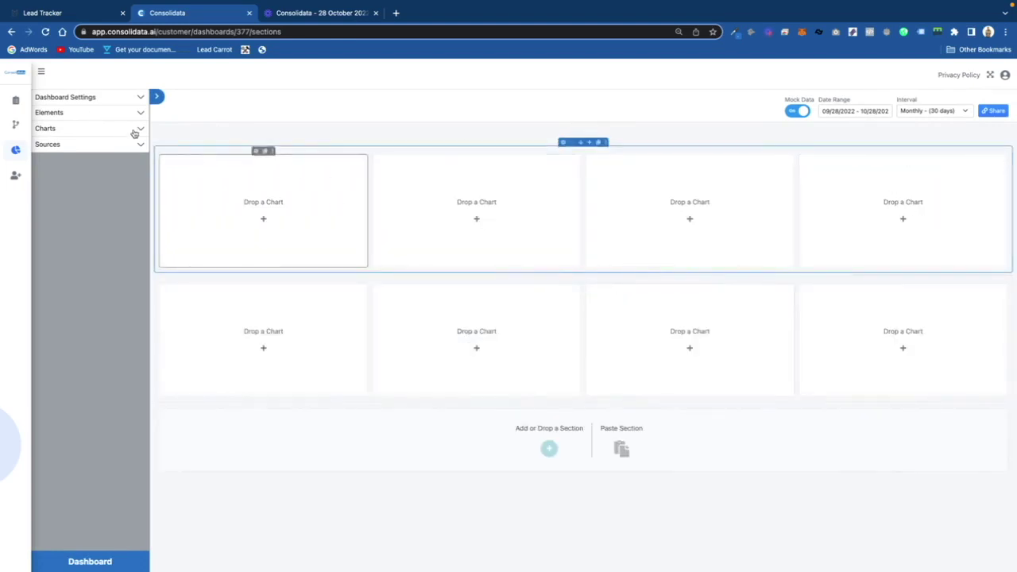
Fill all eight slots across both rows with Number Chart cards
click(95, 129)
drag(118, 277, 493, 215)
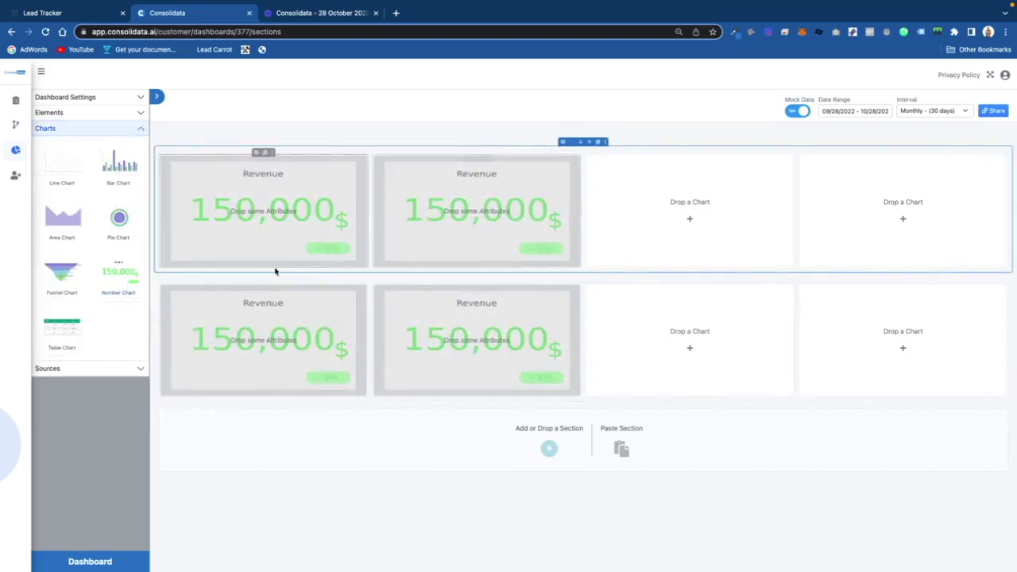
drag(129, 284, 708, 233)
drag(138, 282, 716, 374)
drag(117, 271, 914, 341)
drag(123, 278, 920, 227)
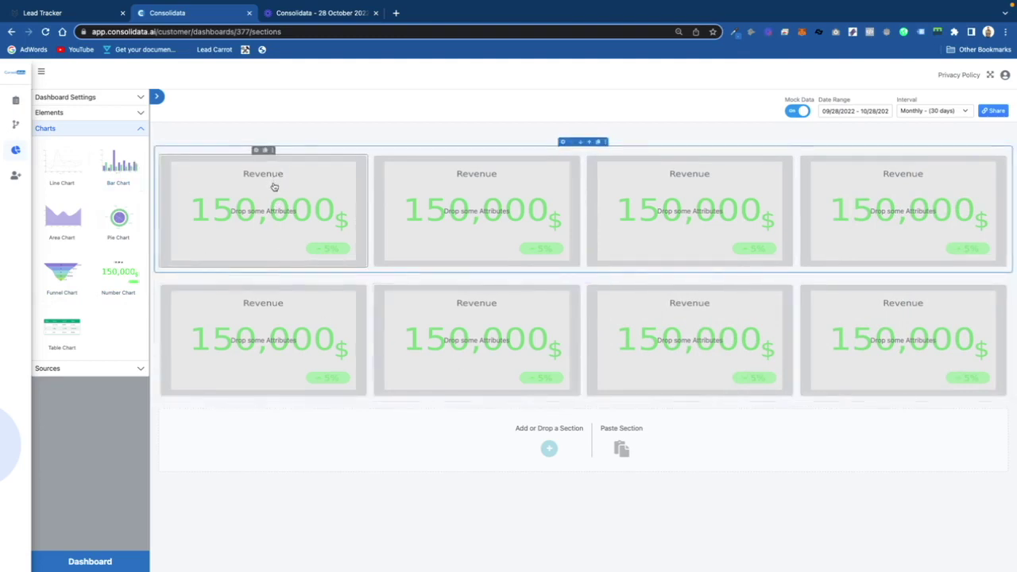
Try a Bar Chart in the first card, then delete that column and add a fresh one
drag(119, 165, 256, 173)
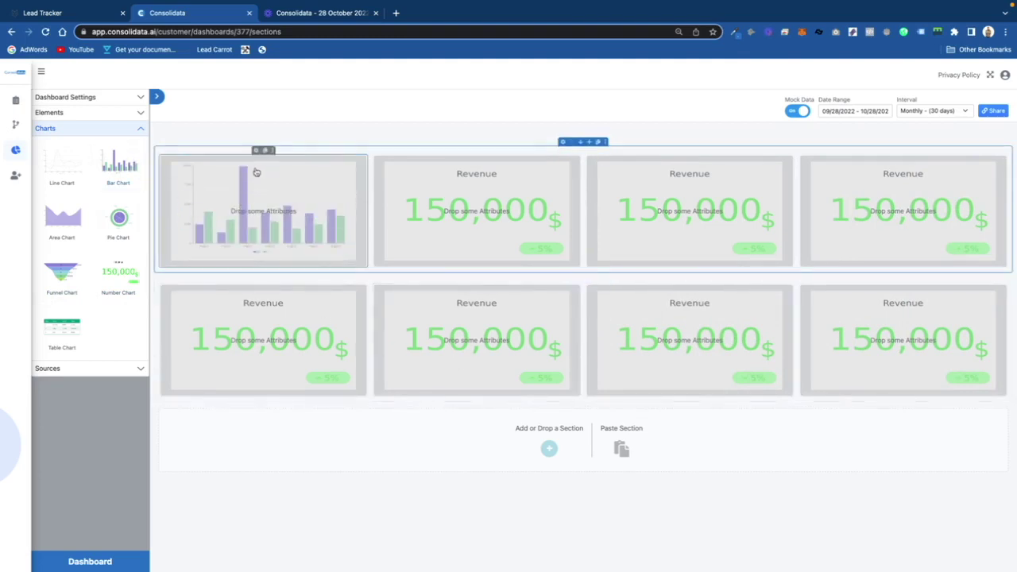
click(137, 128)
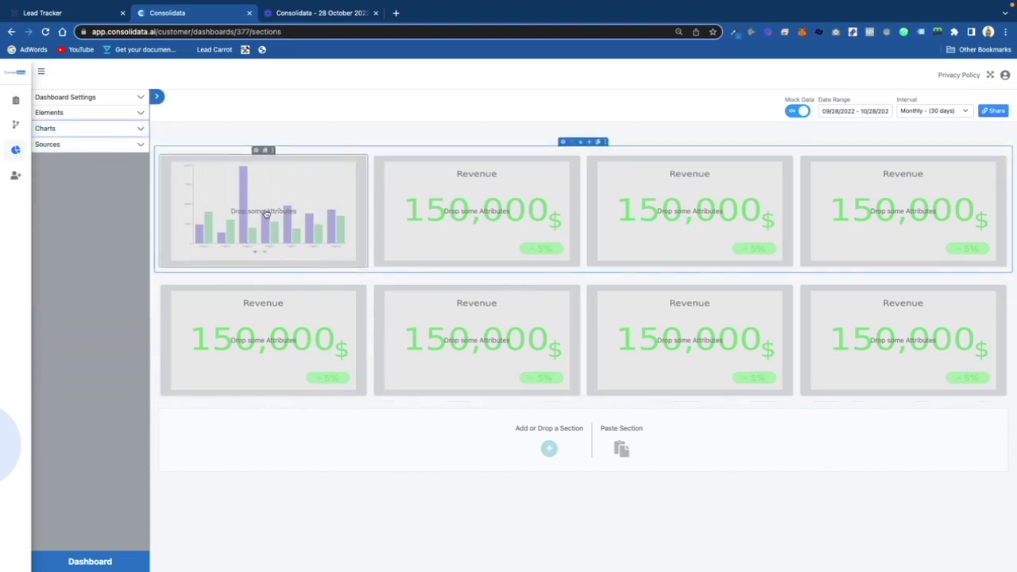
drag(280, 225, 379, 302)
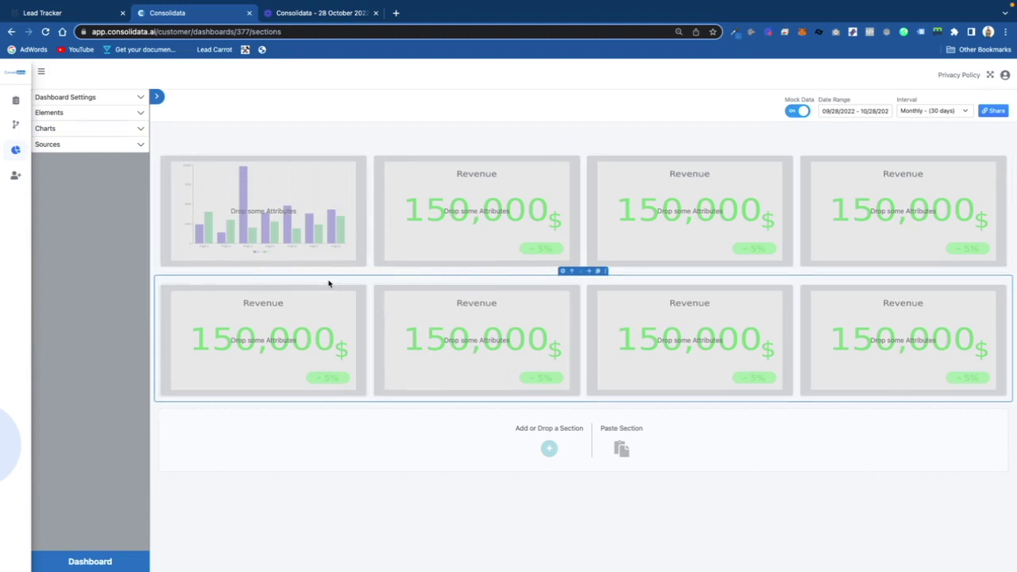
click(140, 145)
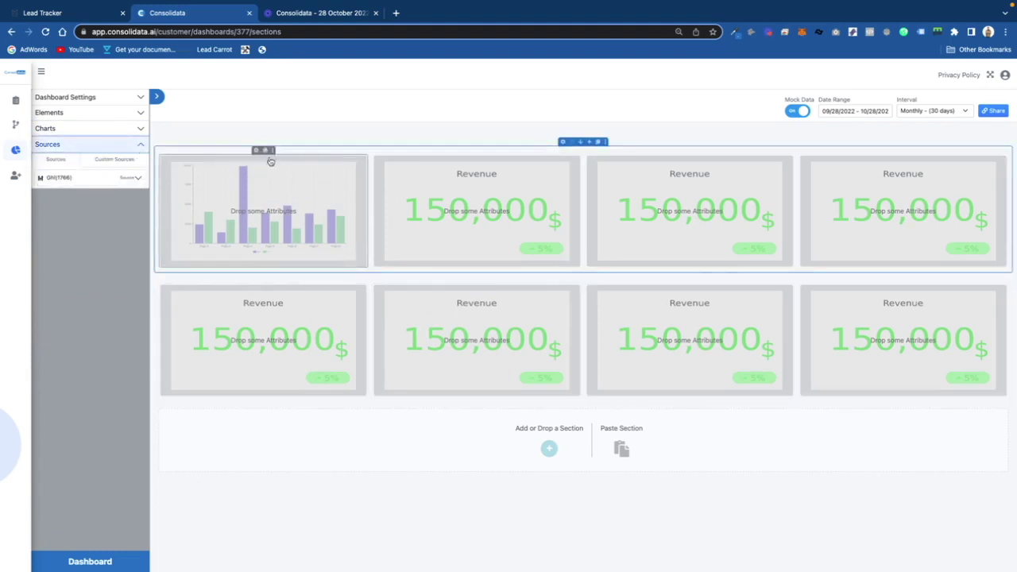
click(286, 163)
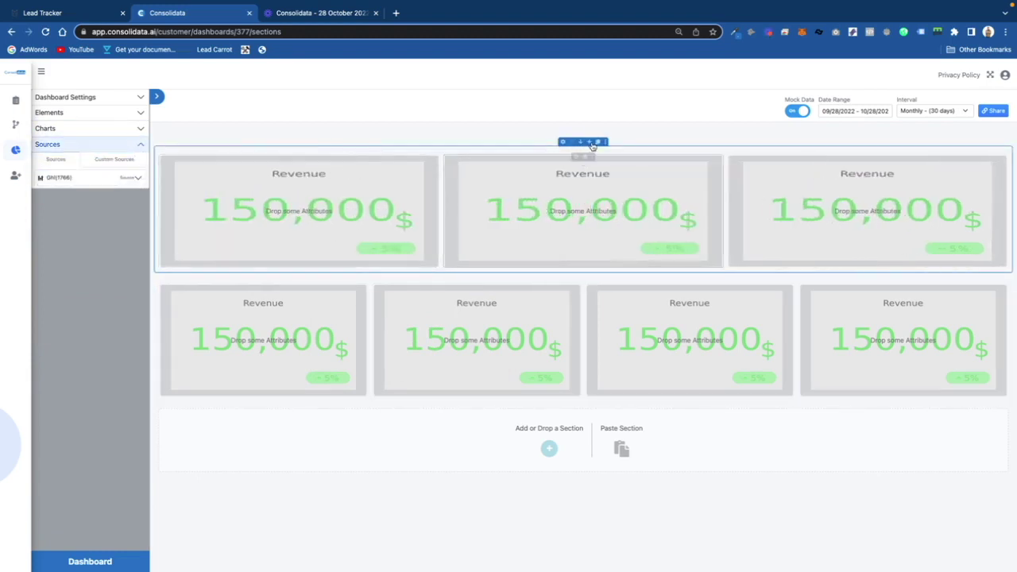
click(590, 142)
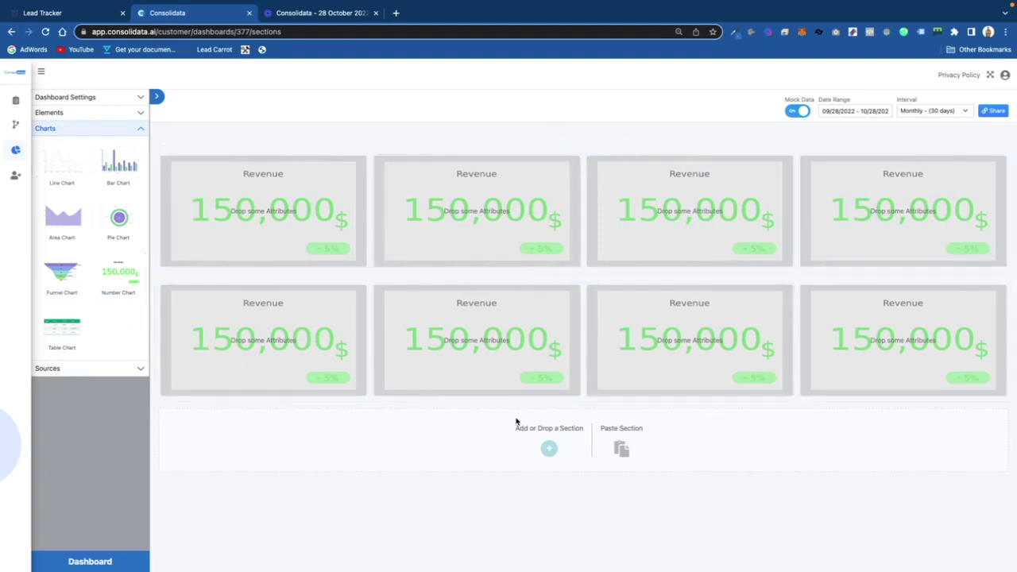
Expand the Rentalex location in the Sources panel to view its attributes
click(113, 129)
click(67, 146)
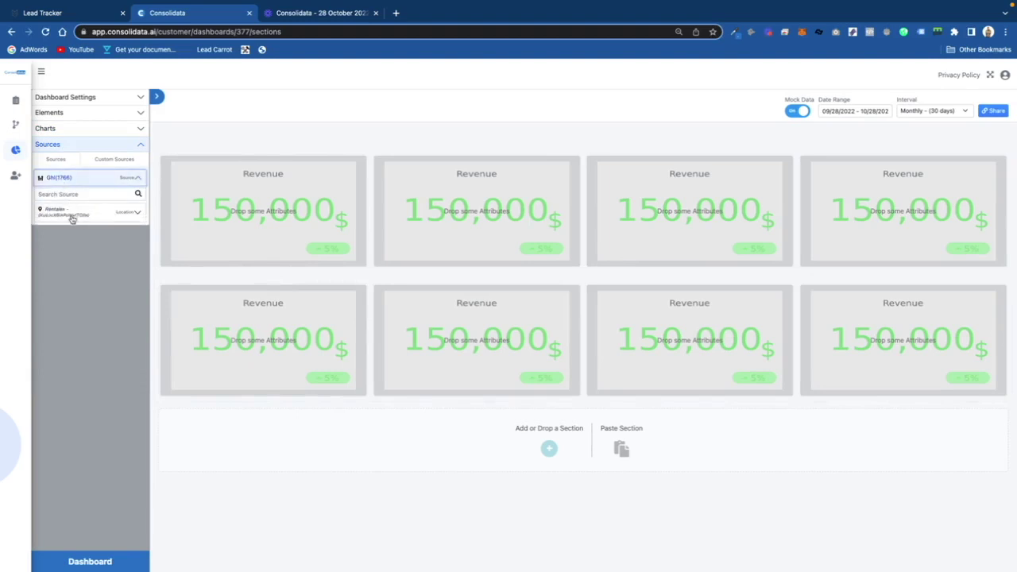
click(87, 220)
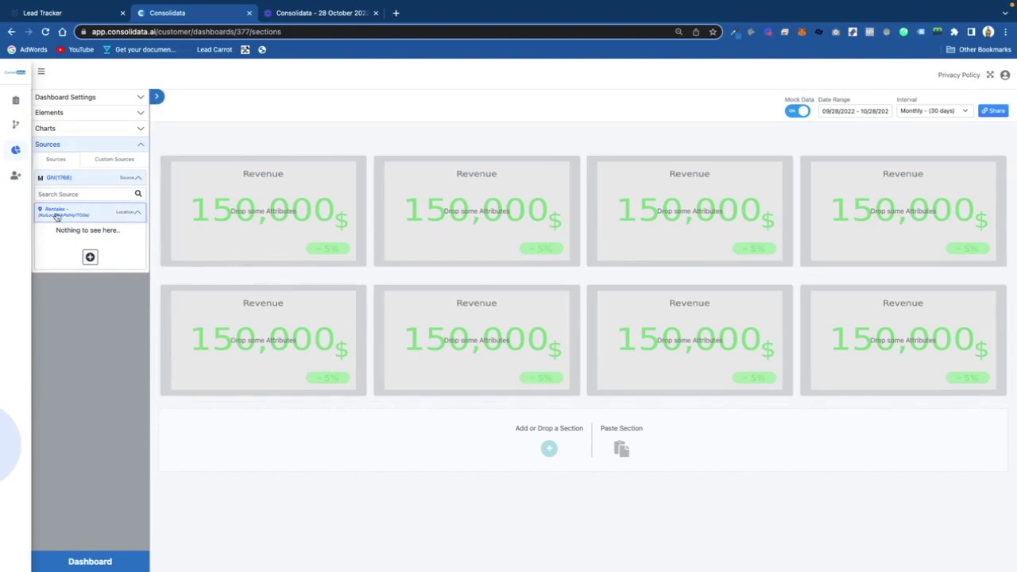
Start a Leads attribute counting Open opportunities in the Lead Generation pipeline
click(91, 258)
click(520, 159)
text(Leads)
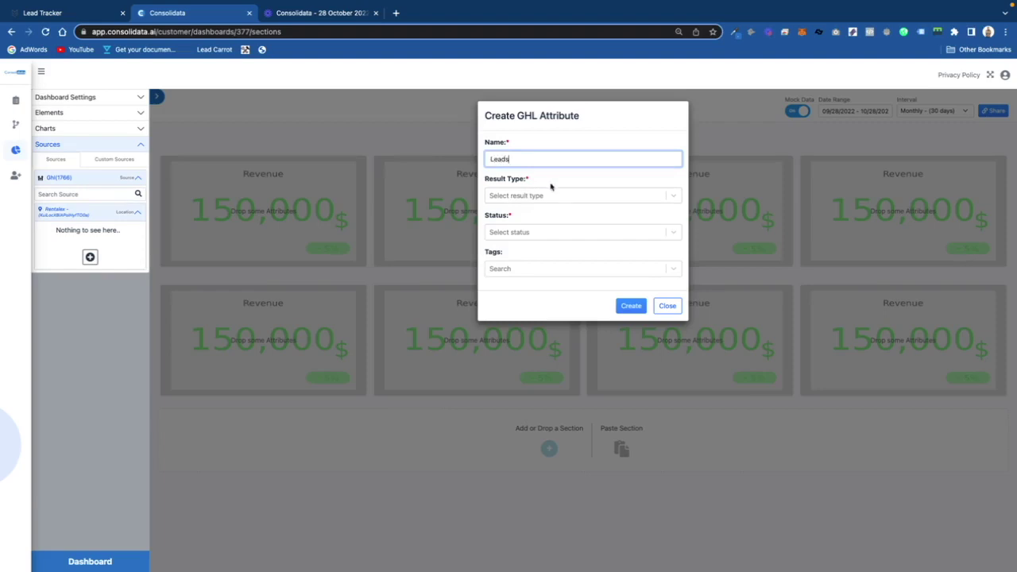
click(551, 196)
click(551, 217)
click(546, 232)
click(546, 274)
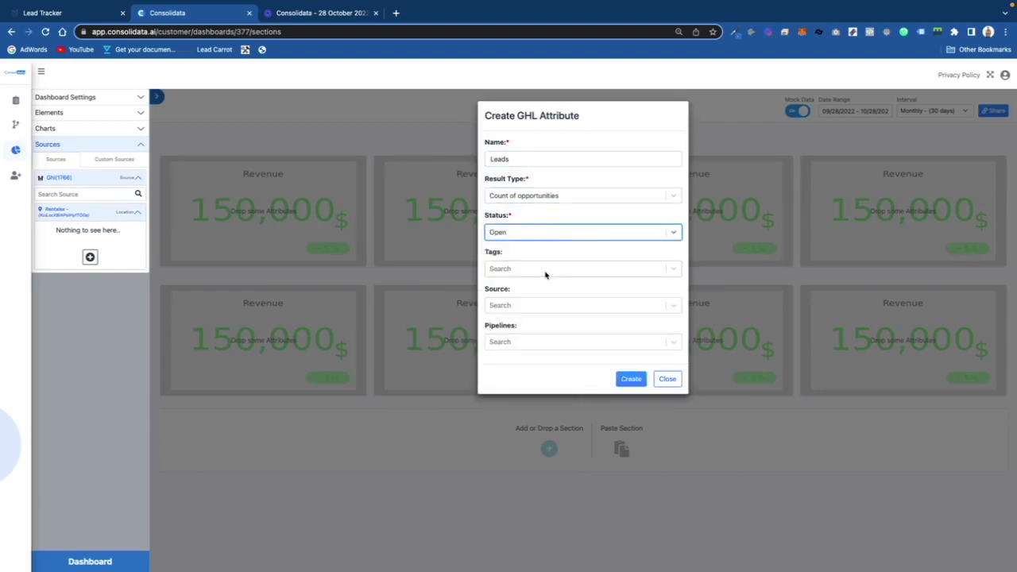
click(547, 343)
click(539, 377)
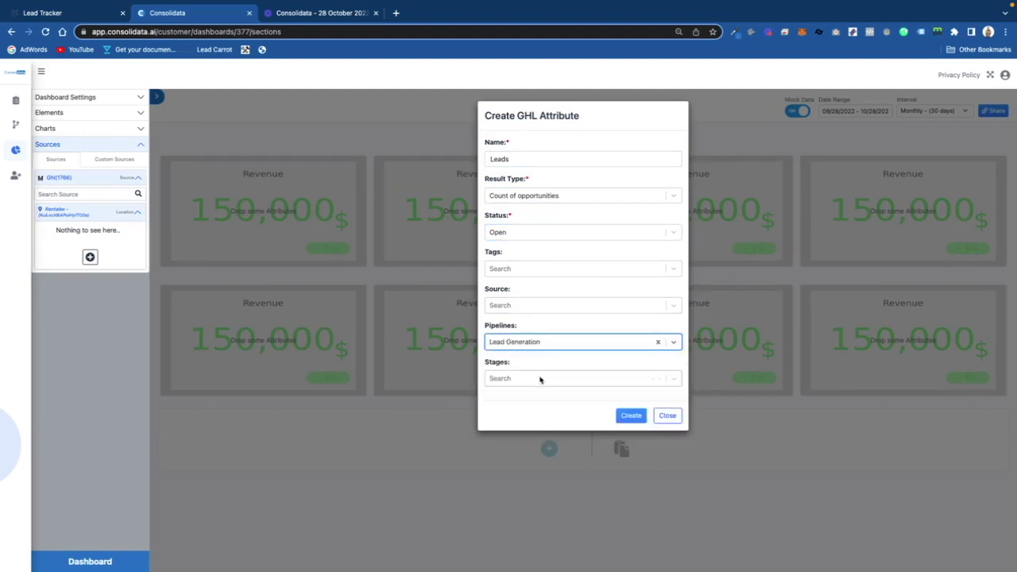
Keep Count of opportunities as the result type and create the Leads attribute
click(558, 202)
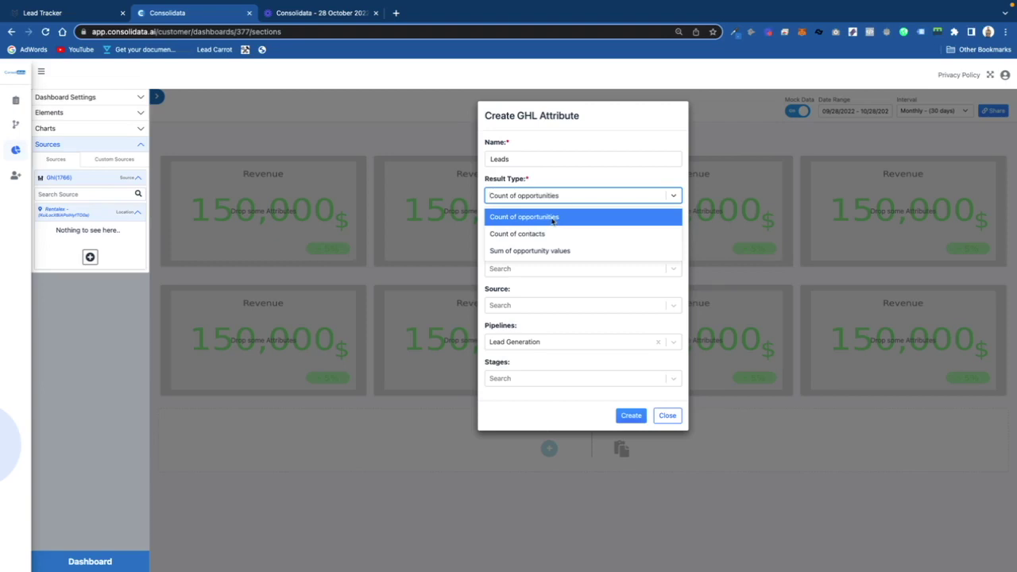
click(554, 219)
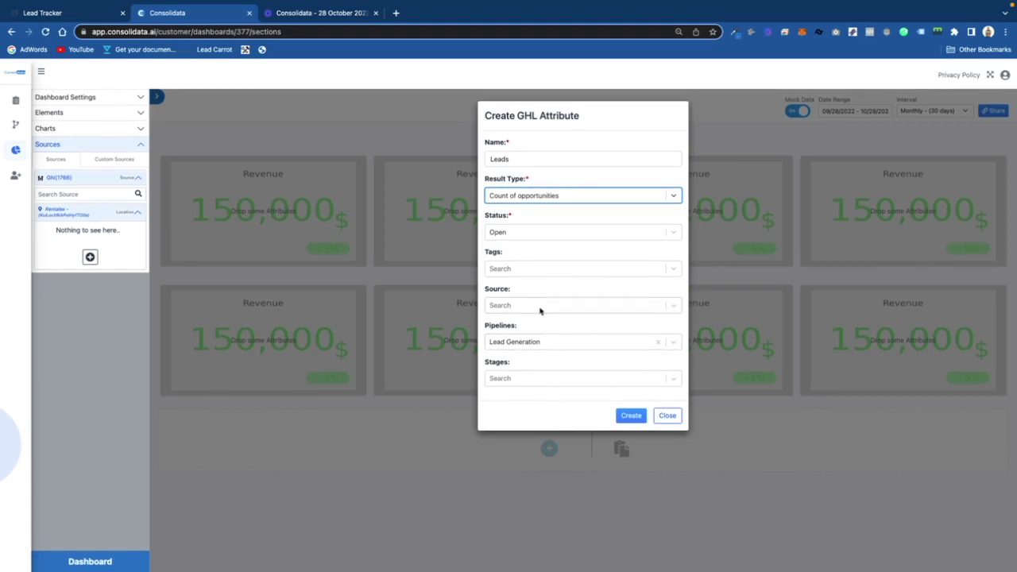
click(538, 379)
click(545, 359)
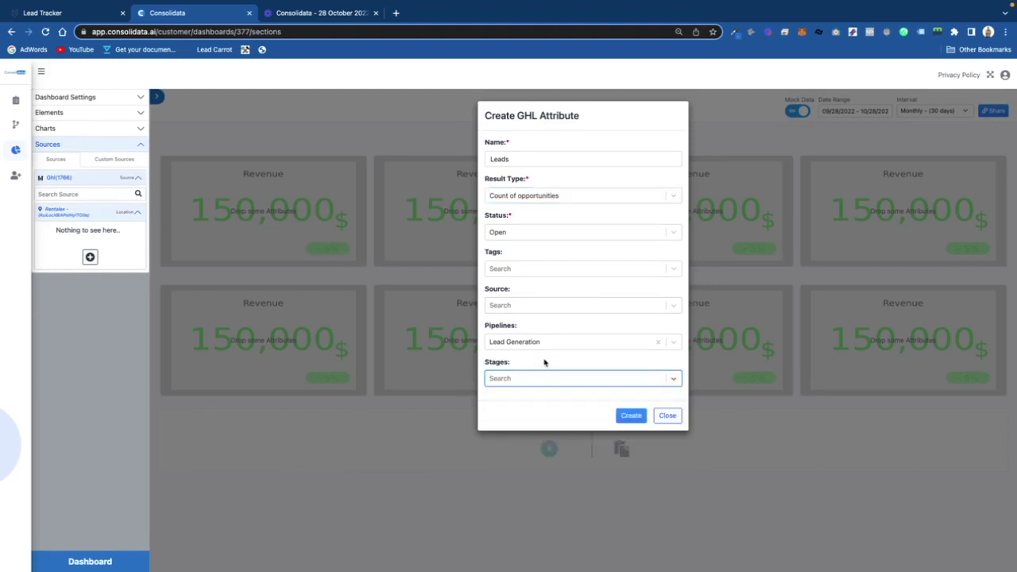
click(636, 416)
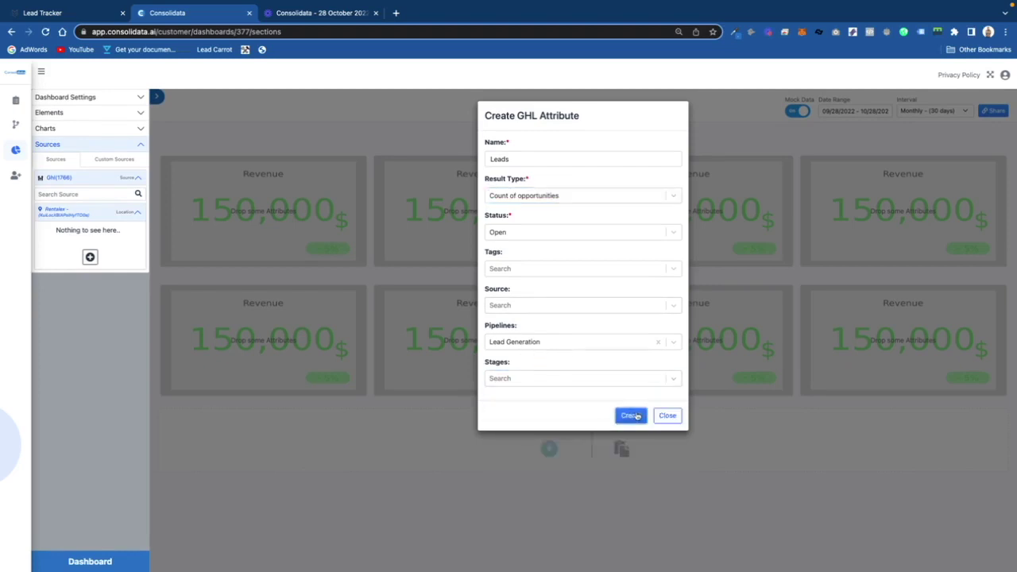
Drop Leads into the first card, turn mock data off and pick a longer date range
drag(102, 237, 229, 238)
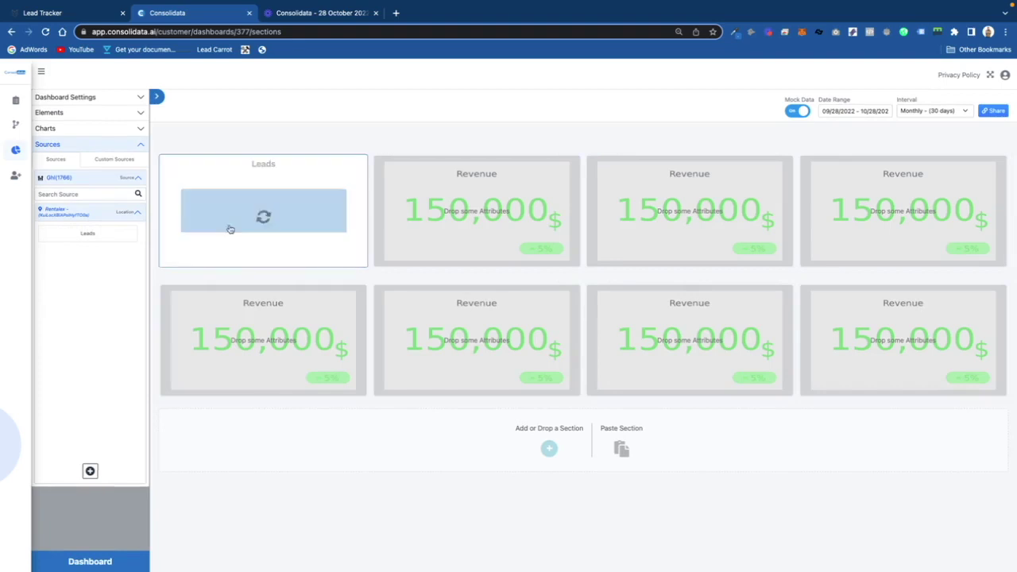
click(802, 110)
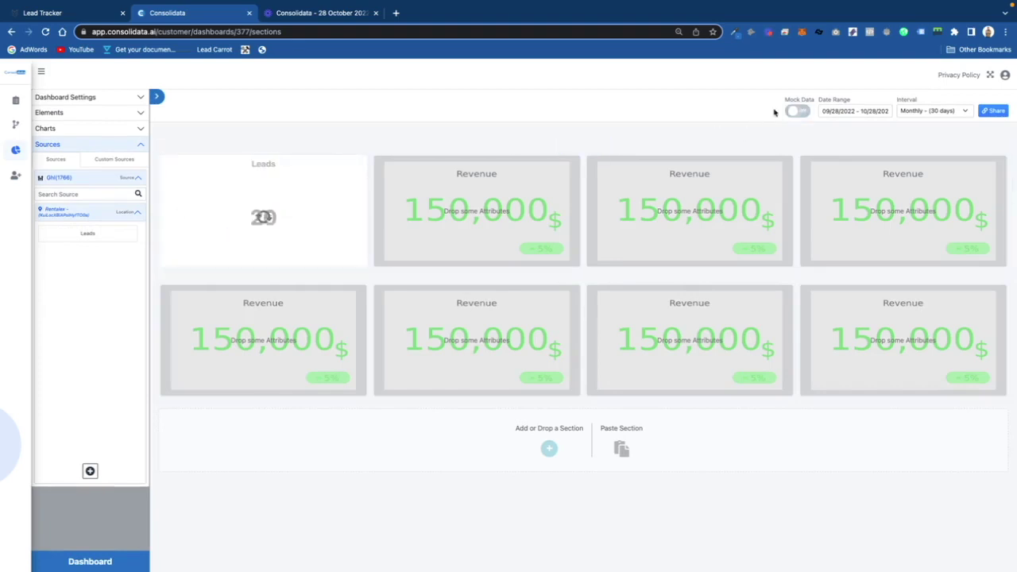
click(837, 111)
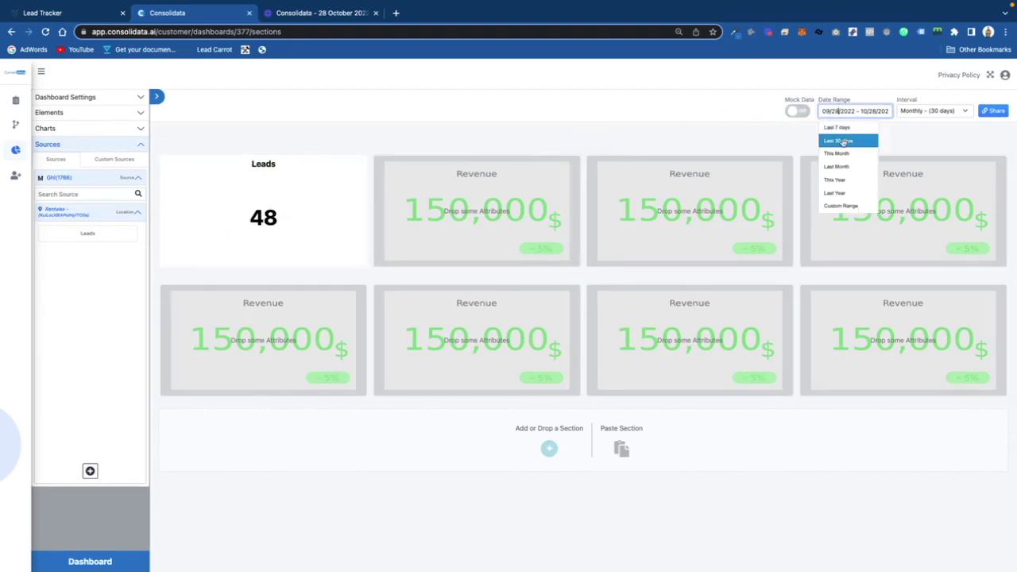
click(844, 186)
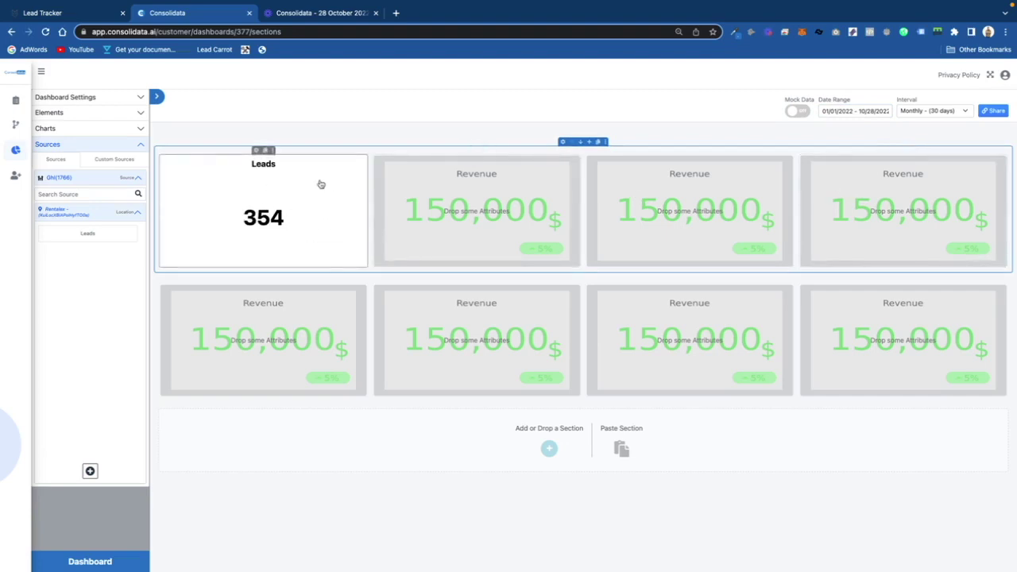
Start a Chat Widget attribute counting Open opportunities
click(90, 471)
click(534, 160)
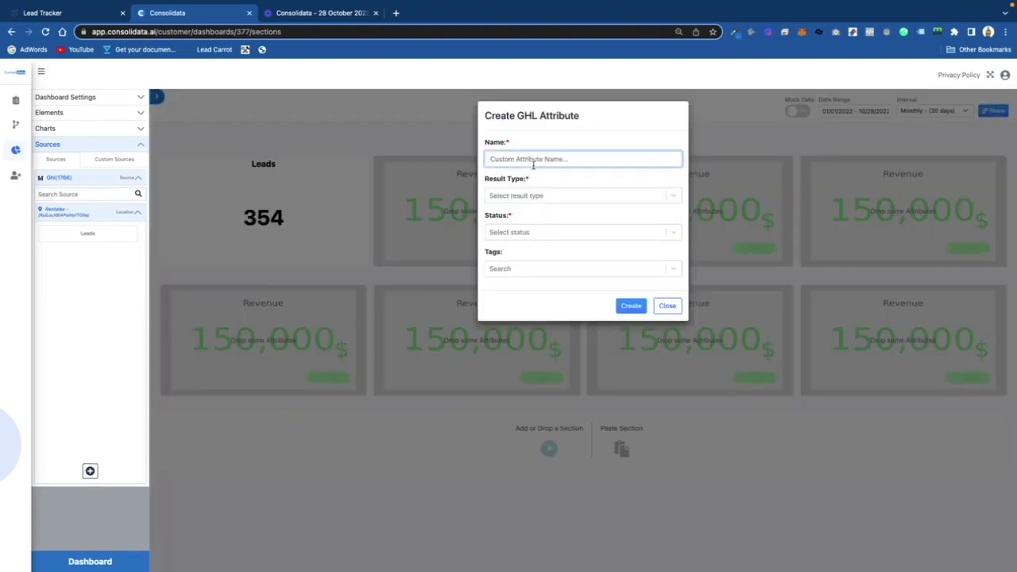
text(LEa)
key(BackSpace)
text(Chat Widget)
click(558, 191)
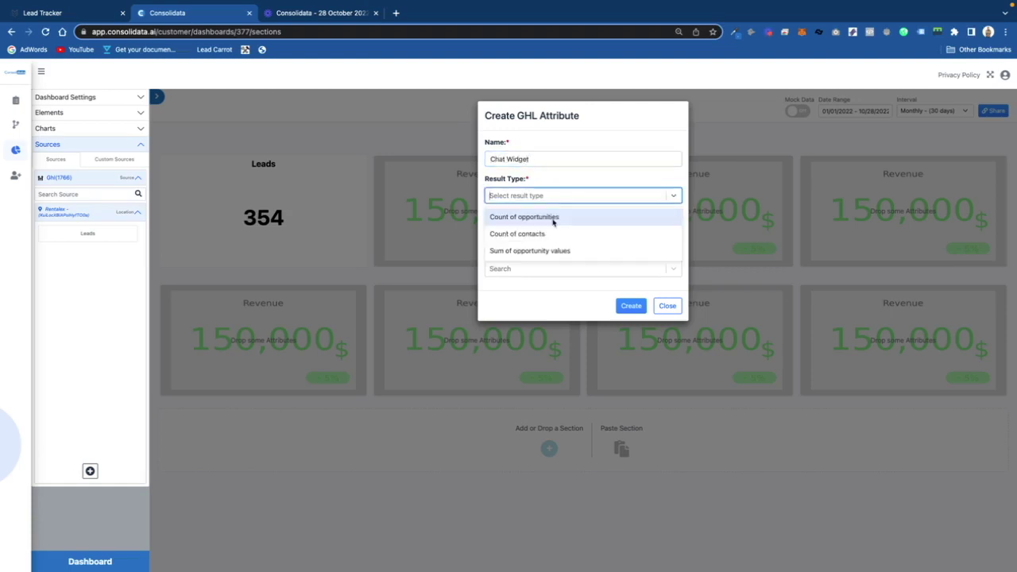
click(553, 220)
click(553, 231)
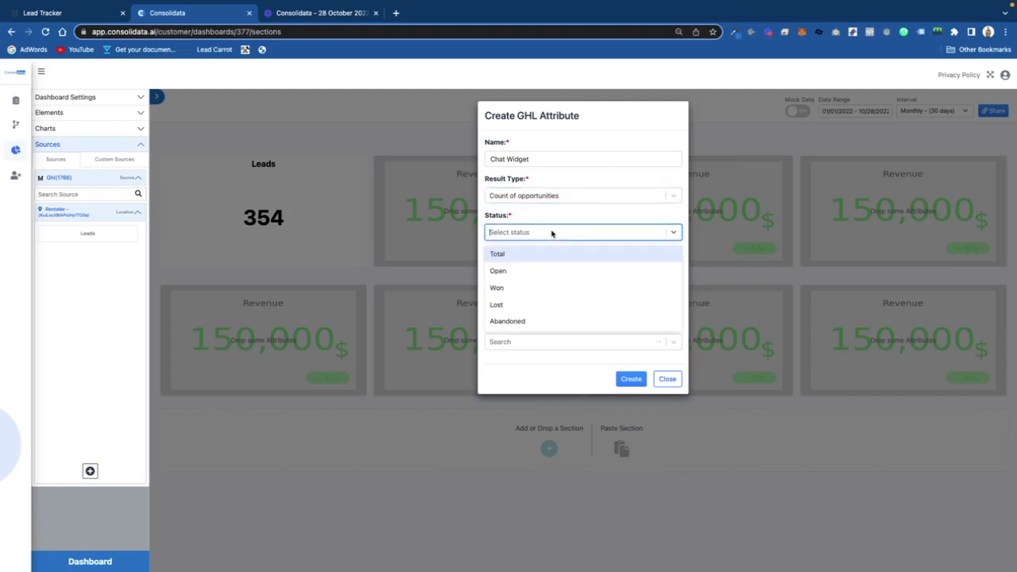
click(548, 269)
Set source Chat Widget and pipeline Lead Generation, create it, and add it to the Leads card
click(545, 306)
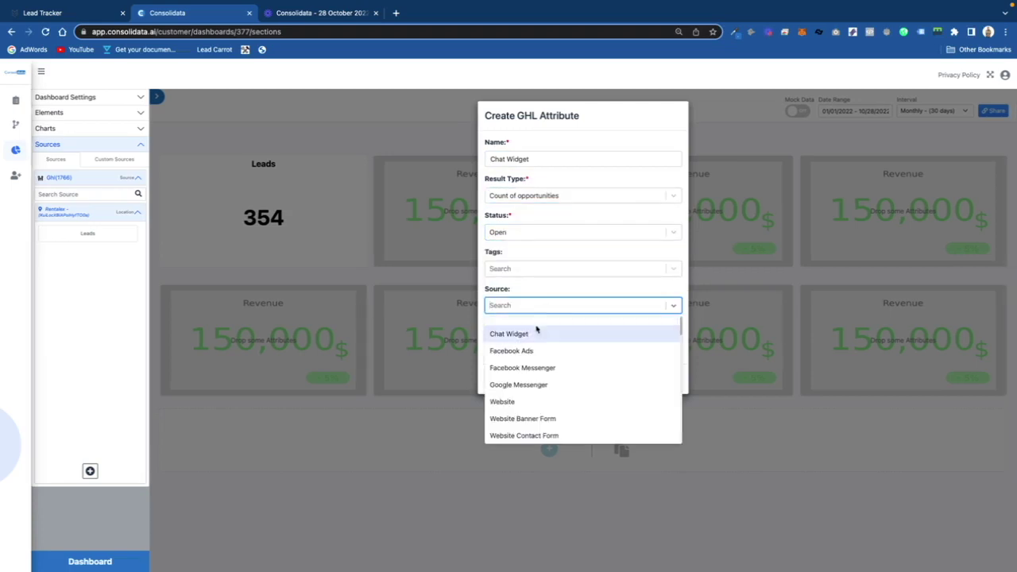
click(540, 333)
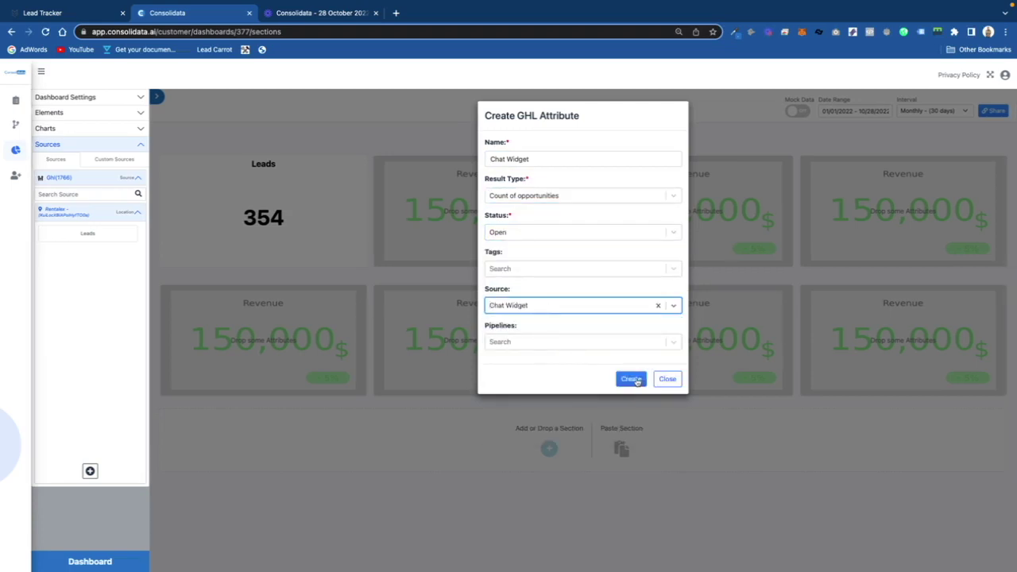
click(554, 343)
click(552, 379)
click(550, 381)
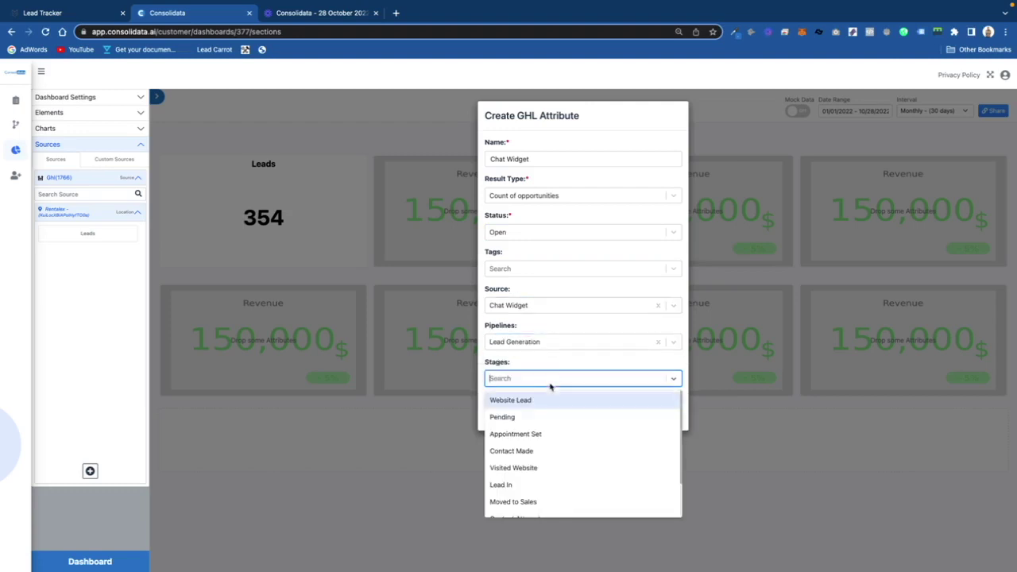
click(557, 365)
click(631, 414)
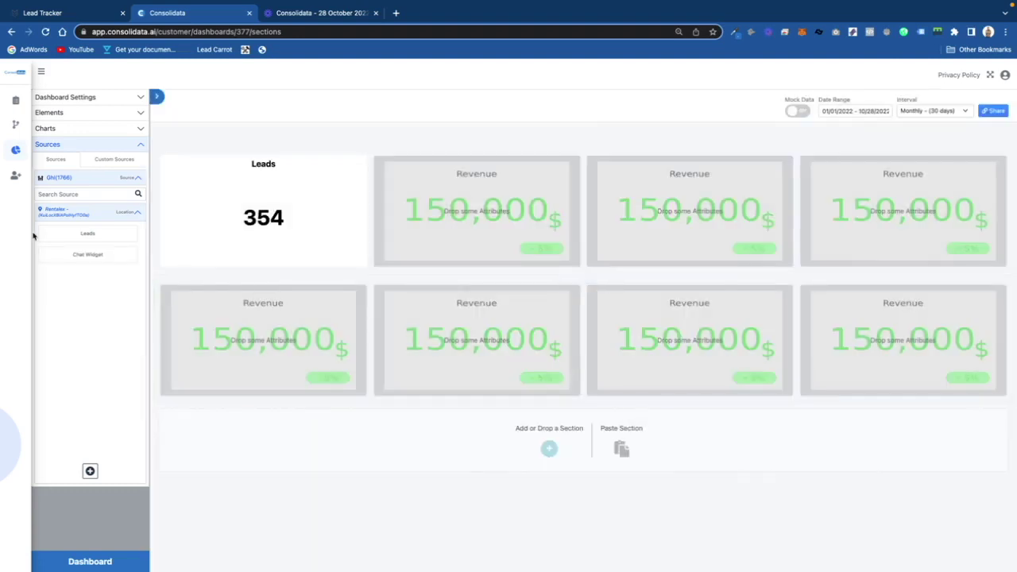
drag(78, 255, 222, 233)
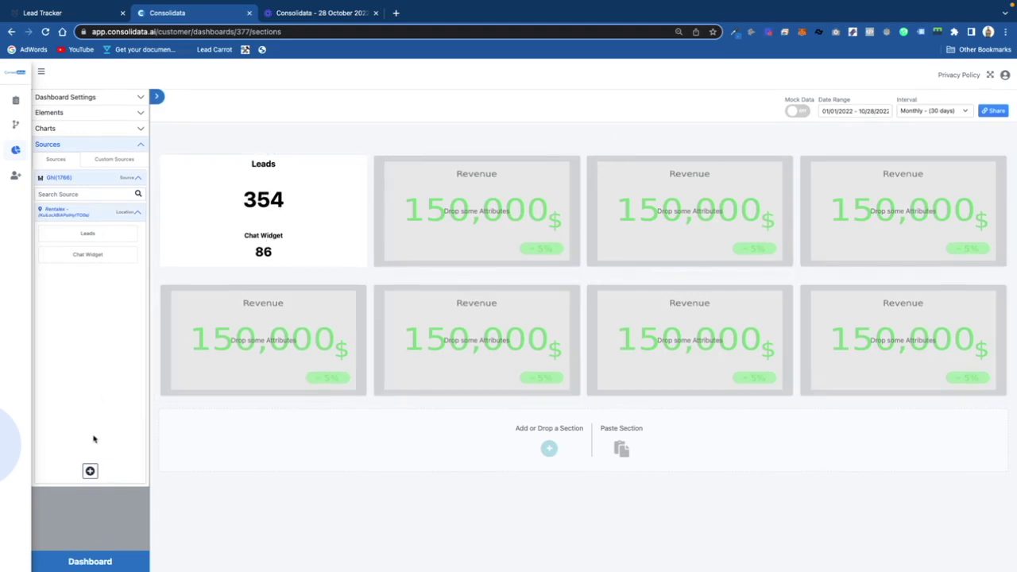
Check the lead source report in Lead Tracker, then return to the Consolidata dashboard
click(57, 15)
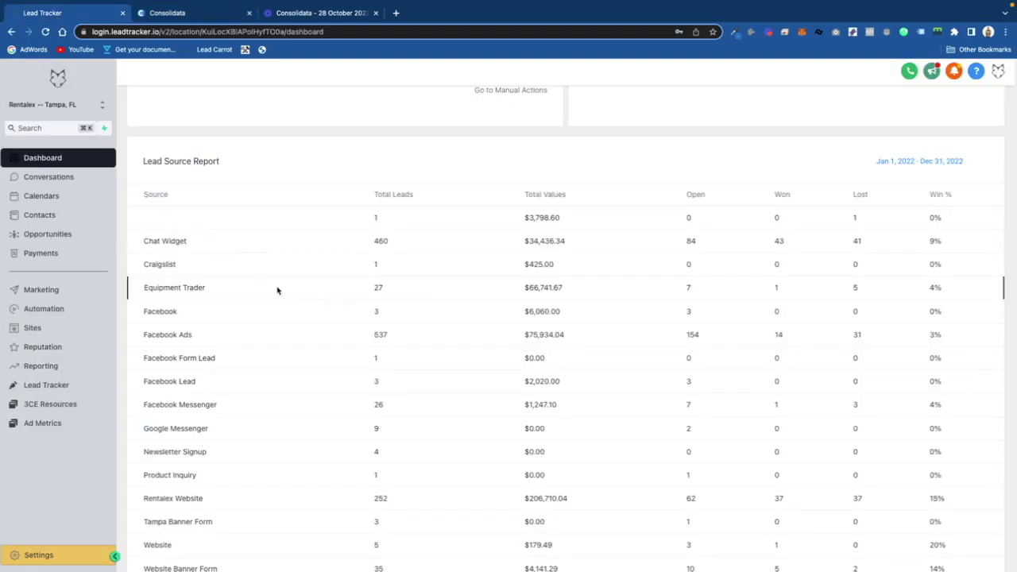
scroll(224, 387, down, 1)
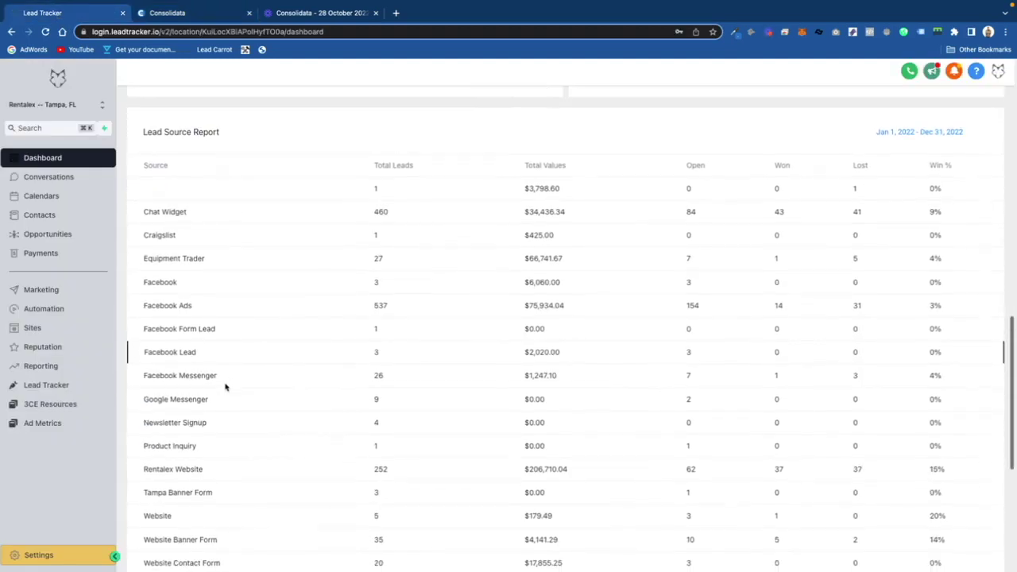
scroll(225, 387, up, 1)
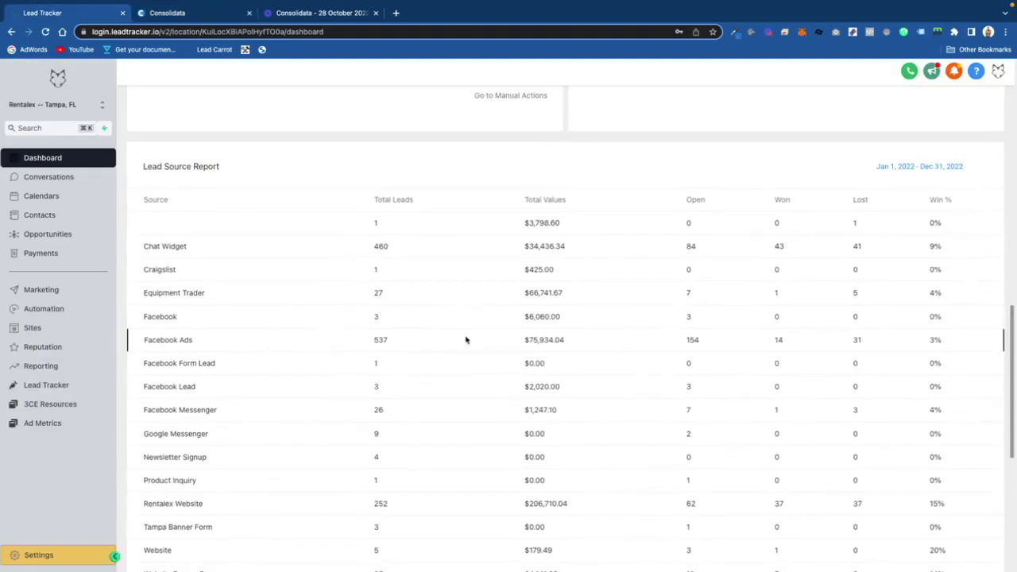
click(184, 19)
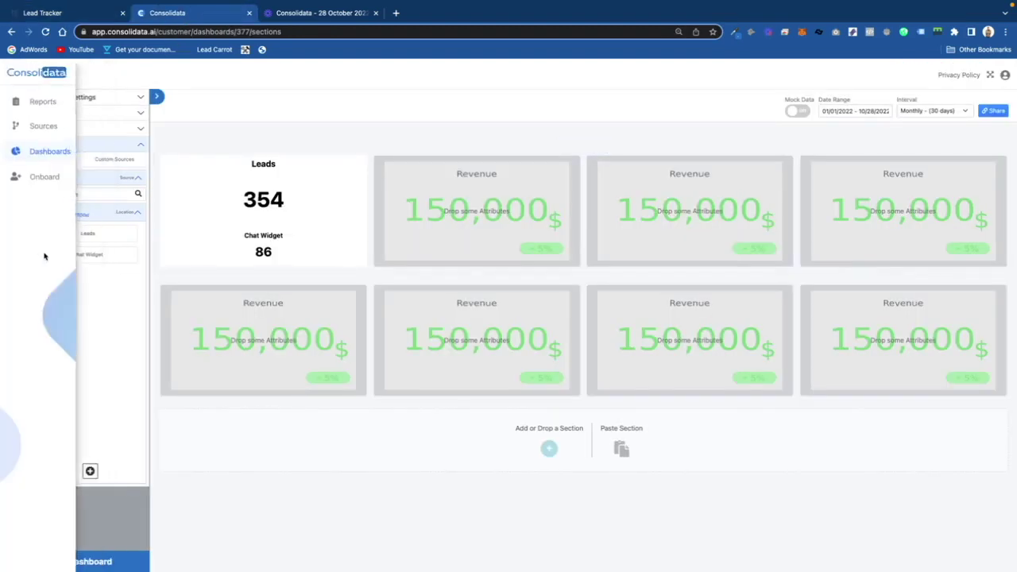
Start a Facebook Ads attribute counting Open opportunities
click(90, 471)
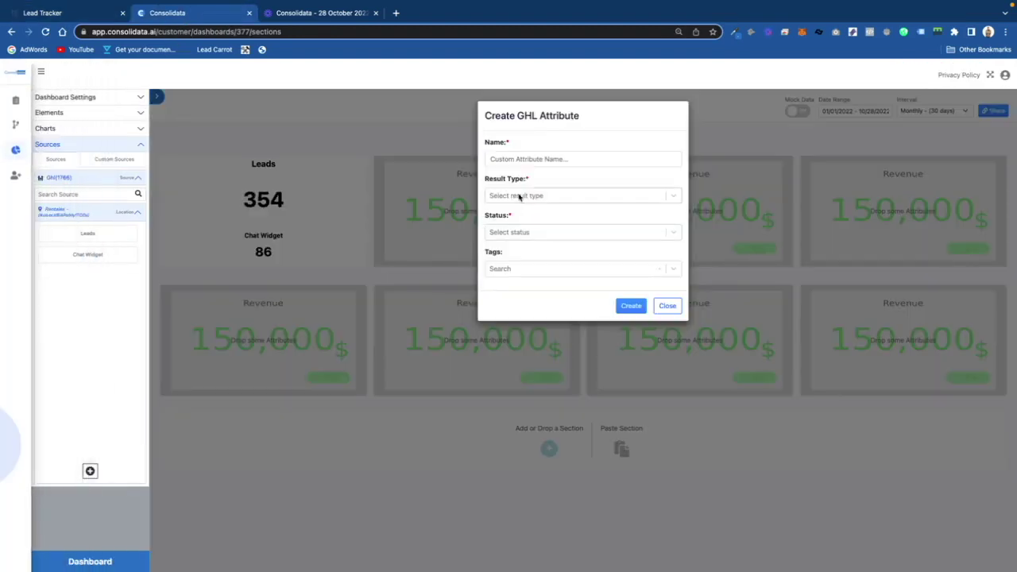
click(522, 158)
text(Facebook Ads)
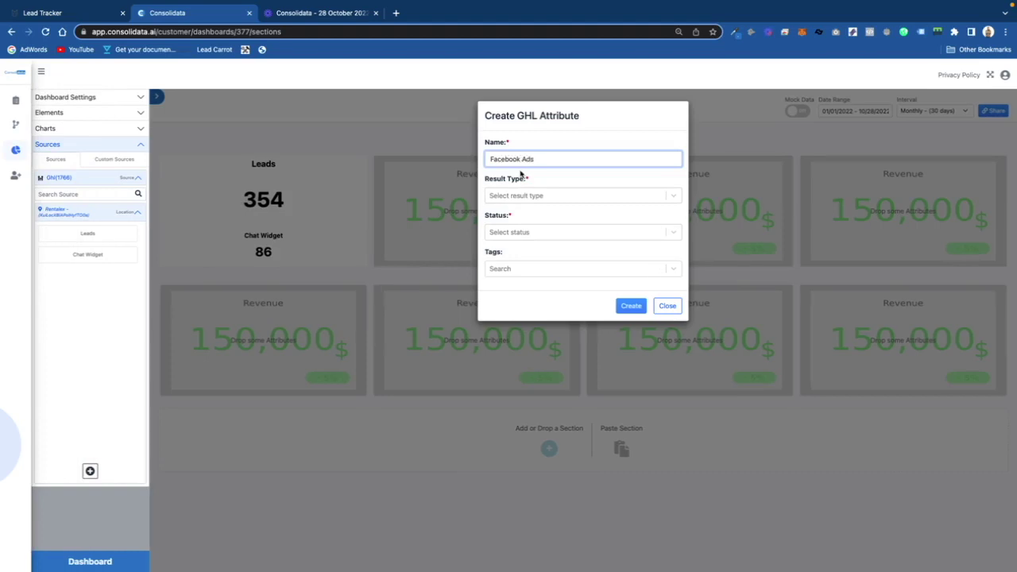
click(523, 196)
click(526, 216)
click(534, 231)
click(534, 270)
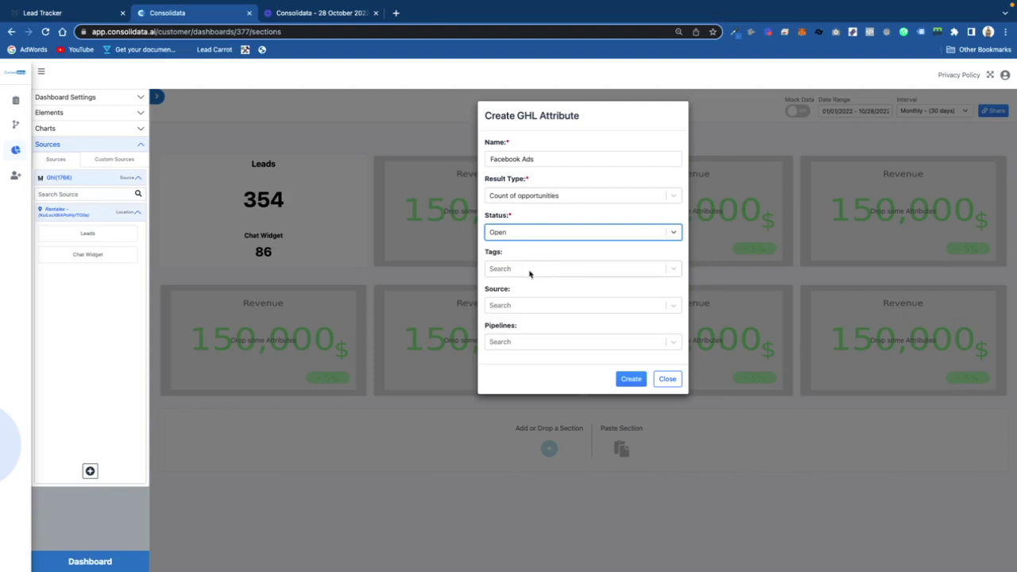
Set pipeline Lead Generation and source Facebook Ads, create it, and add it to the Leads card
click(530, 340)
click(531, 378)
click(528, 380)
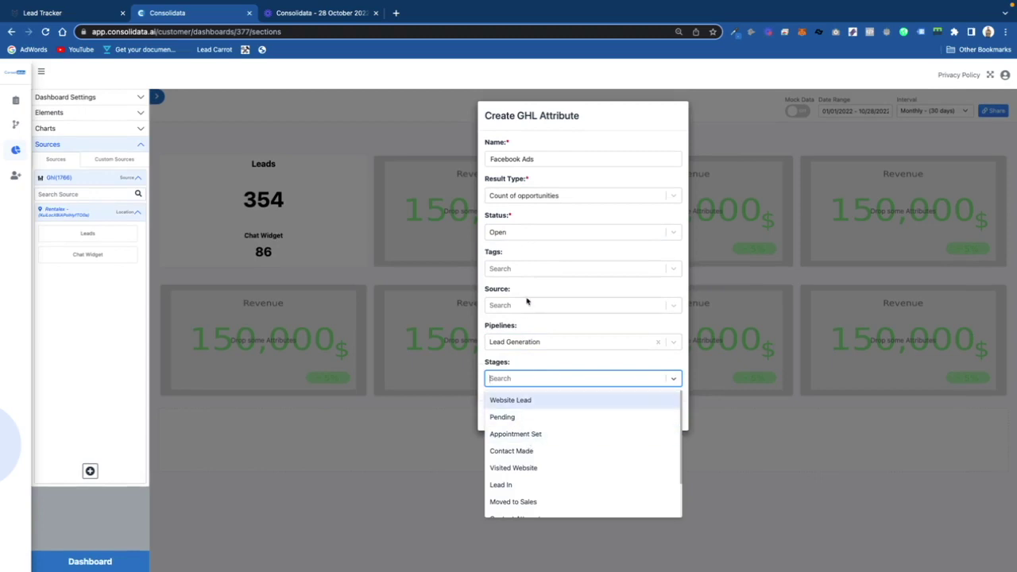
click(527, 303)
click(517, 357)
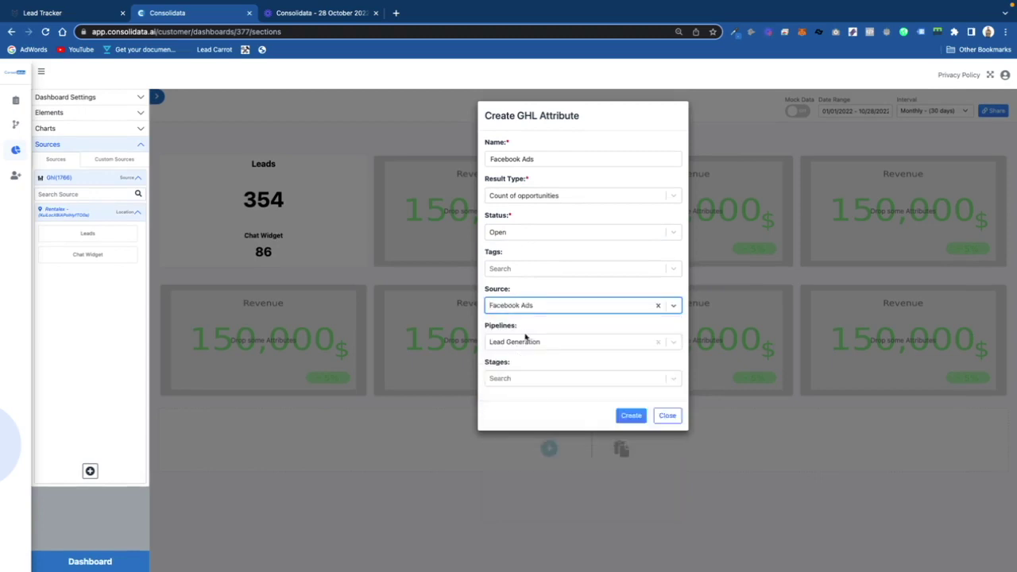
click(630, 416)
drag(101, 275, 255, 250)
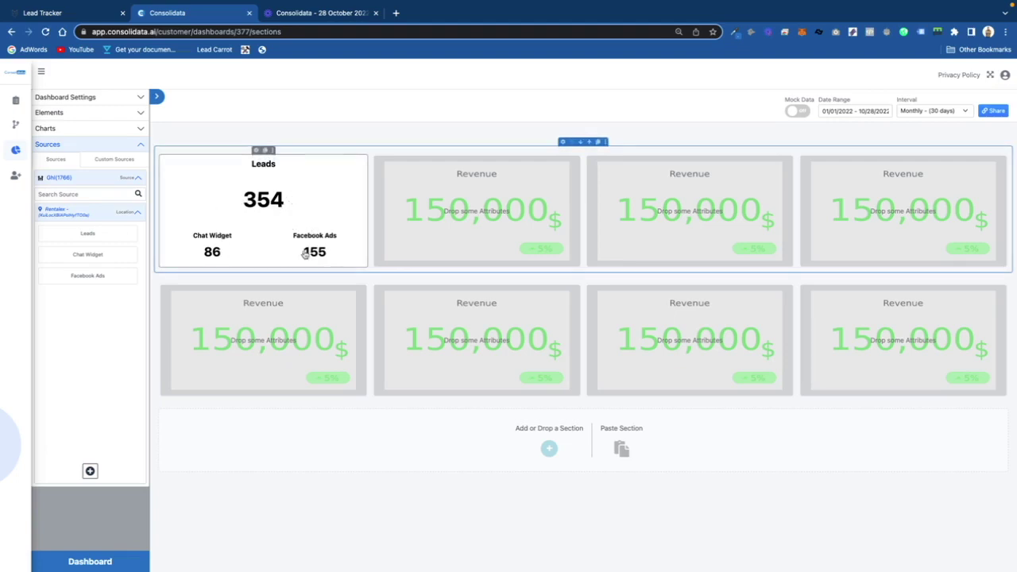
Start a new custom source and bring Leads, Chat Widget and Facebook Ads into its builder
click(121, 161)
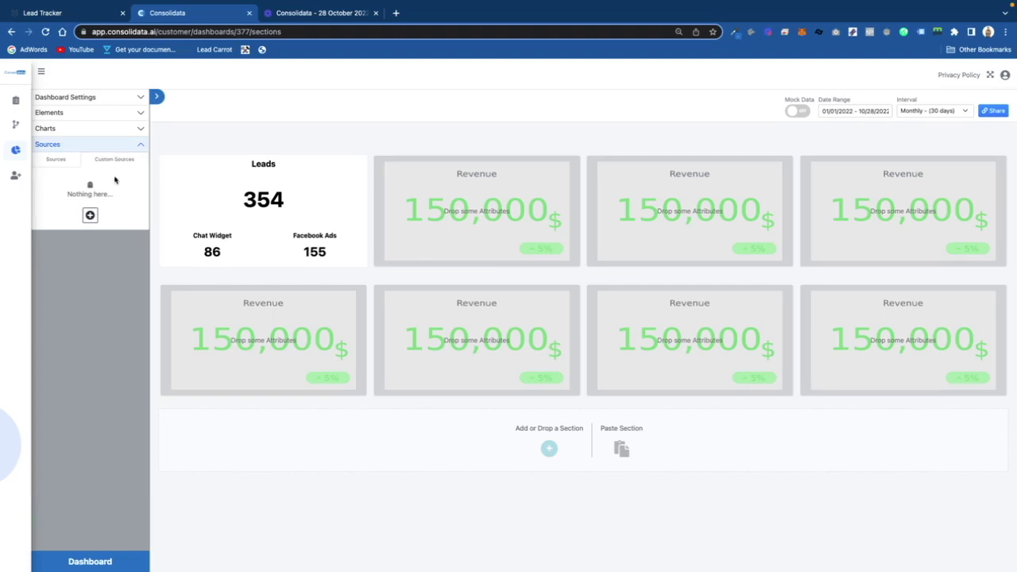
click(91, 216)
click(64, 159)
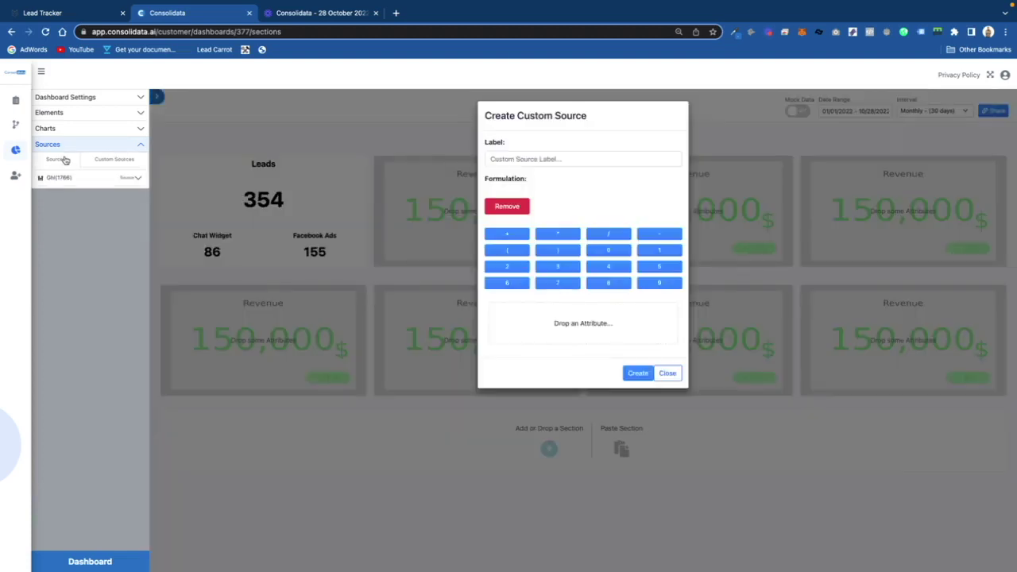
click(63, 180)
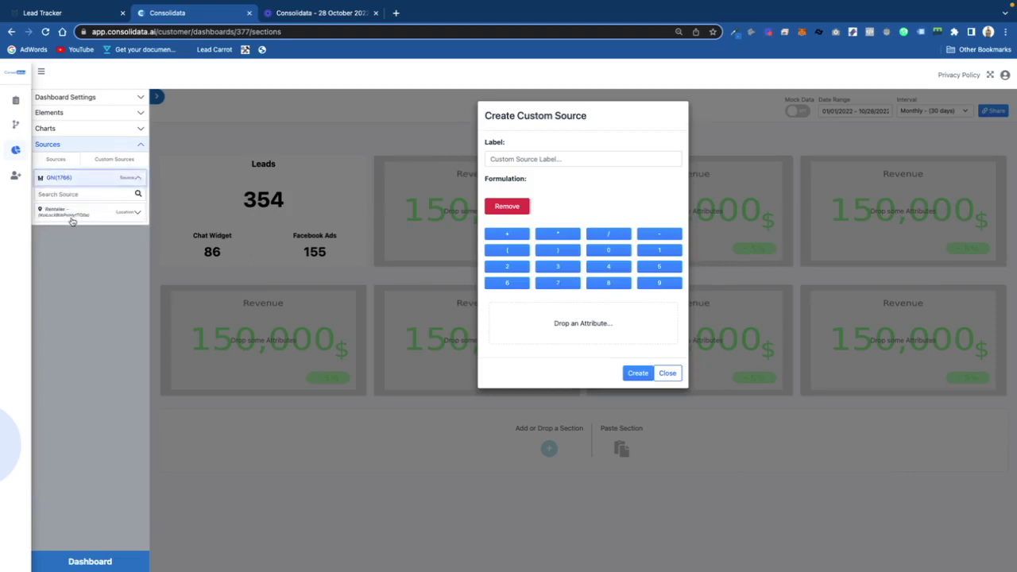
click(71, 216)
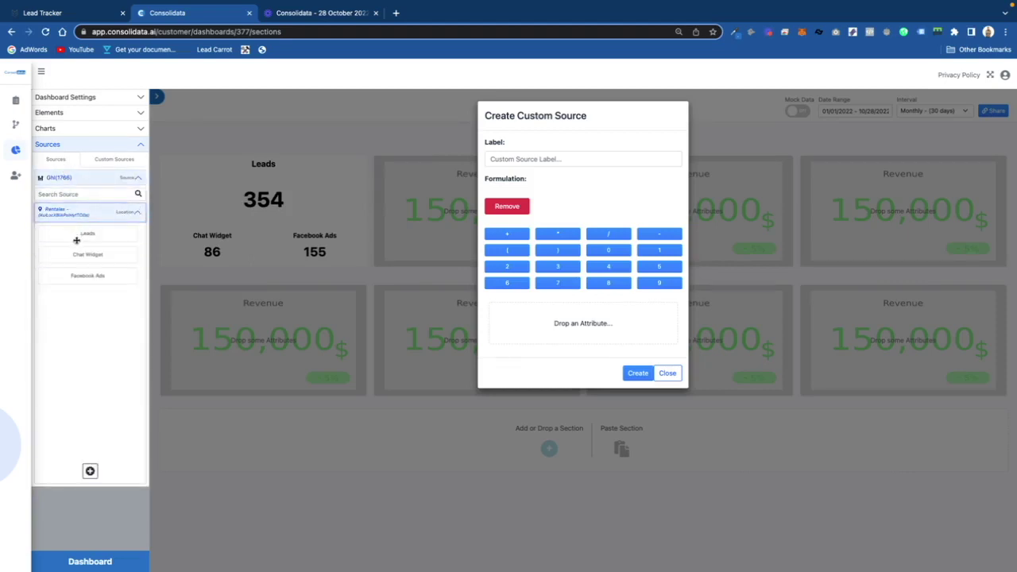
drag(78, 233, 525, 317)
drag(100, 253, 612, 356)
drag(96, 272, 562, 360)
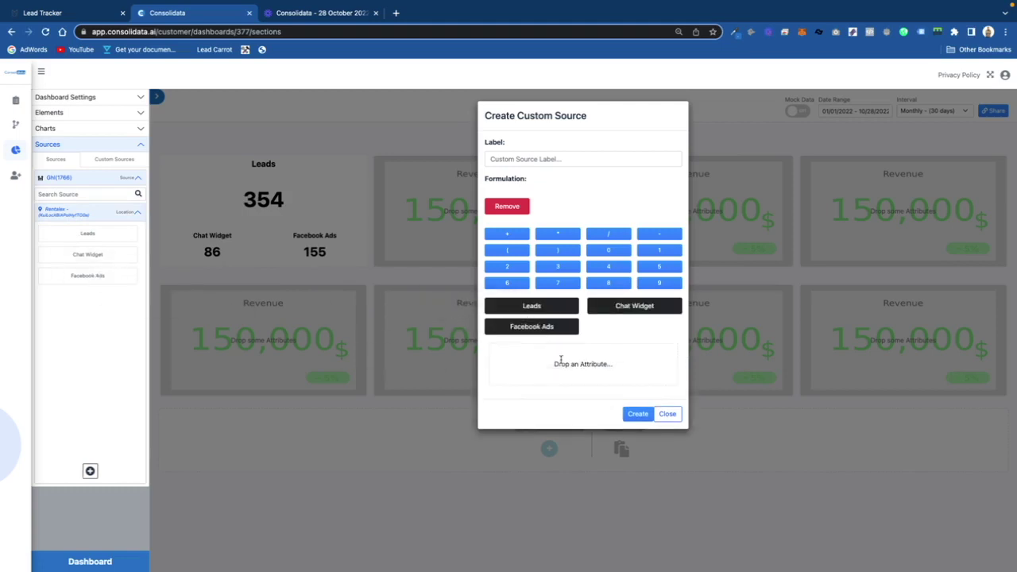
Build the formula Leads − Chat Widget − Facebook Ads, label it Misc Traffic, and create it
click(530, 308)
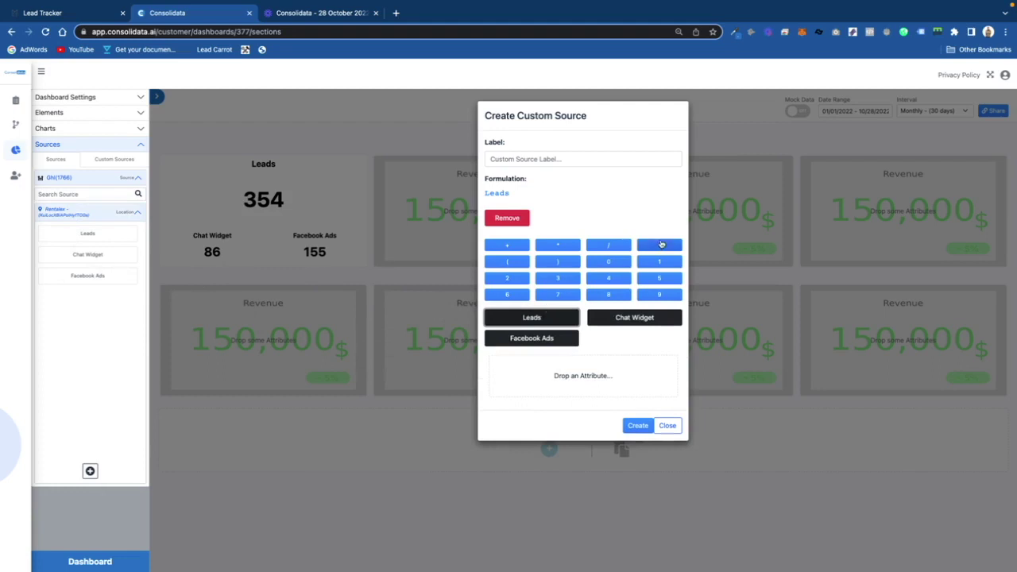
click(660, 245)
click(640, 318)
click(660, 250)
click(532, 338)
click(569, 158)
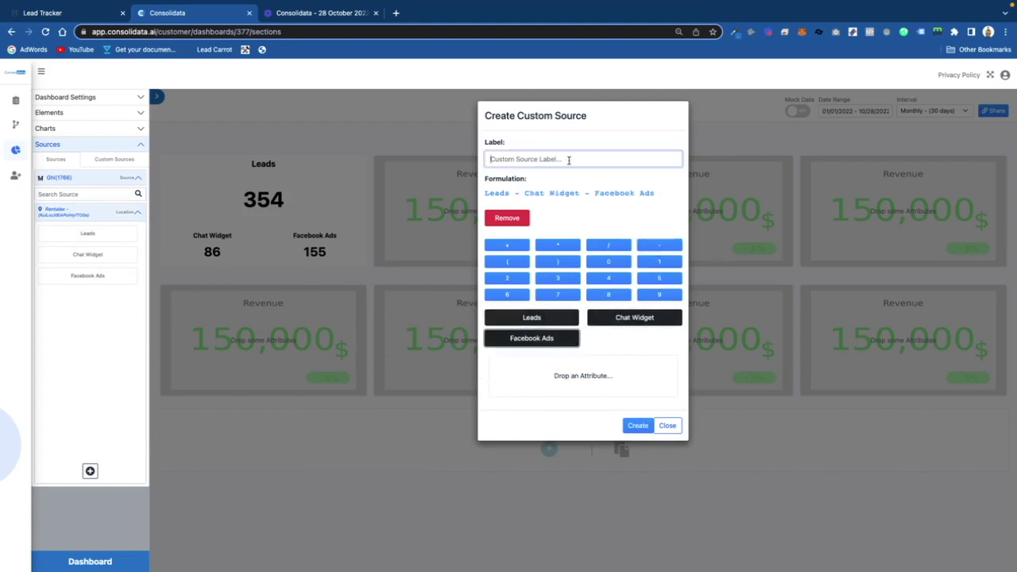
text(Misc Traffic)
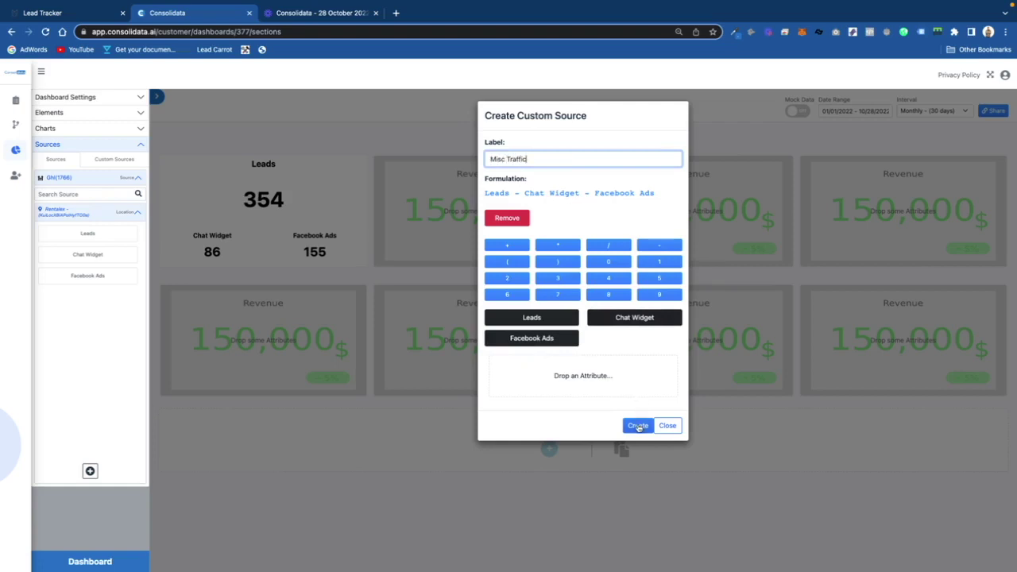
click(638, 426)
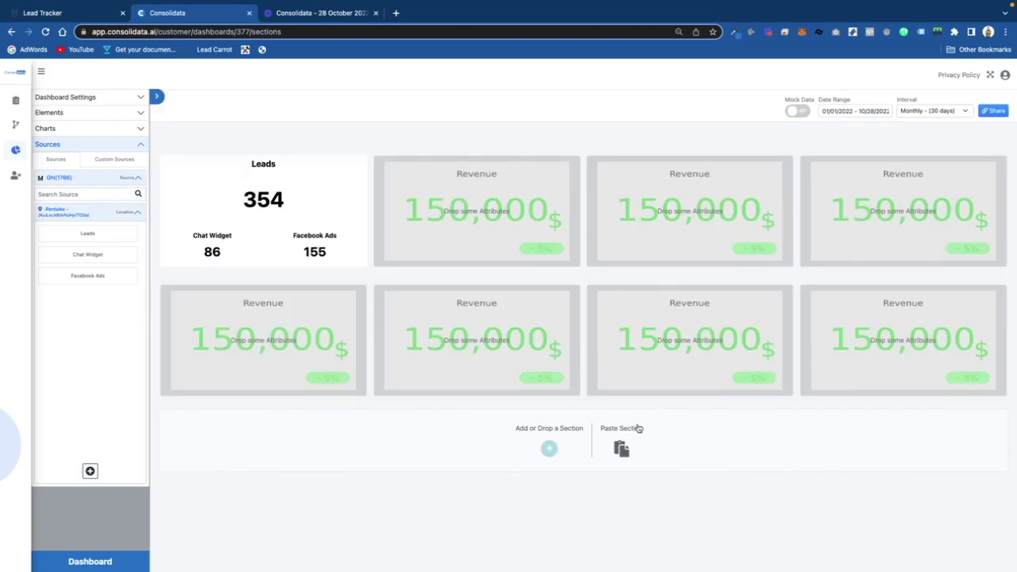
Add Misc Traffic to the Leads card and rename its mapping label to Website
click(117, 169)
drag(80, 182, 242, 211)
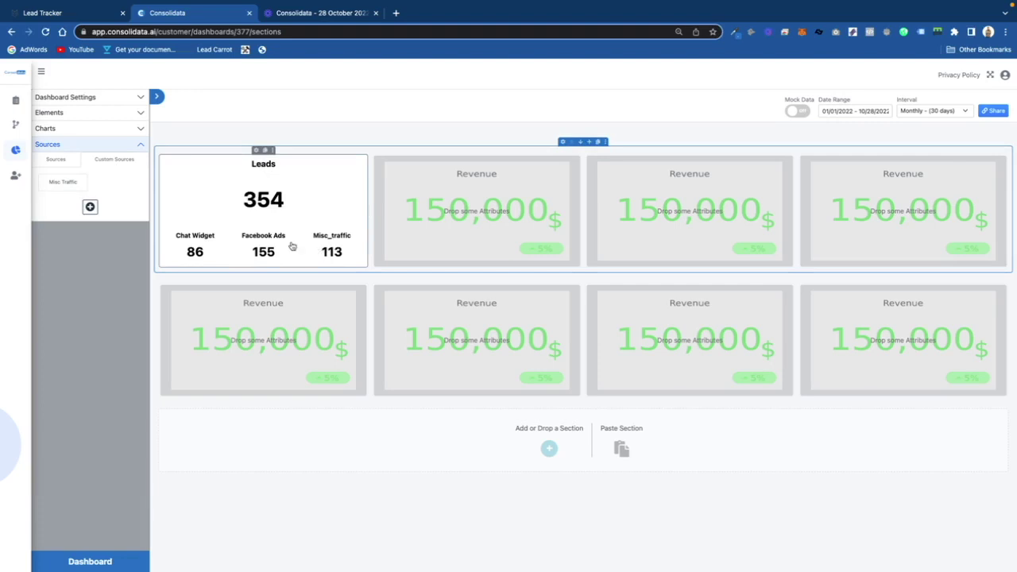
click(238, 145)
click(128, 143)
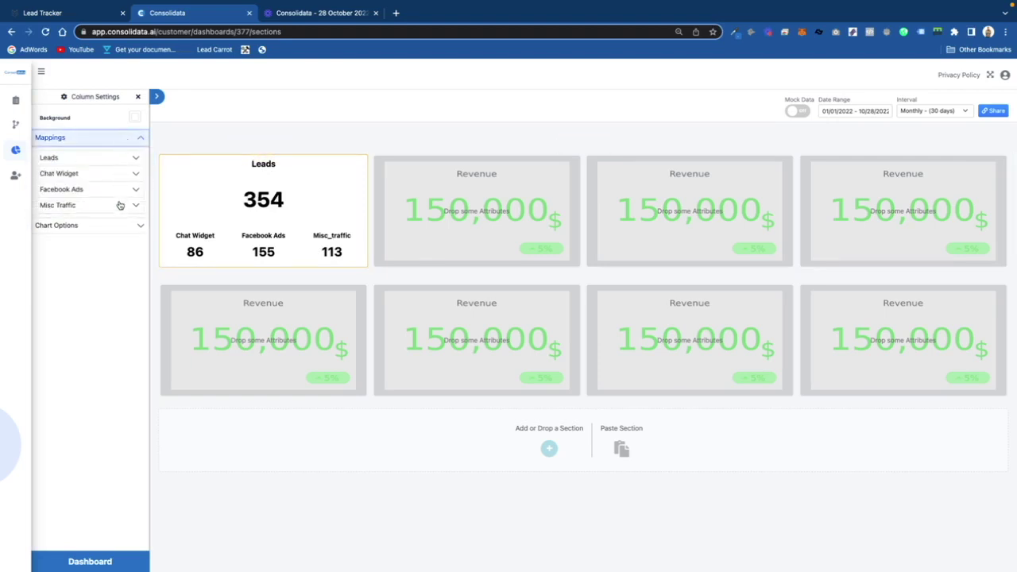
click(120, 205)
double_click(112, 221)
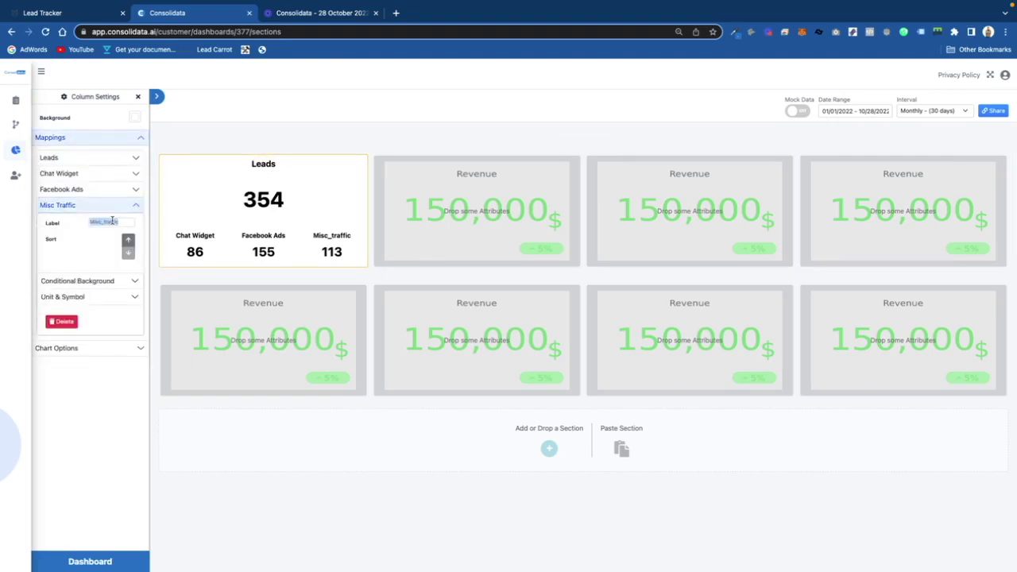
text(Website)
click(135, 205)
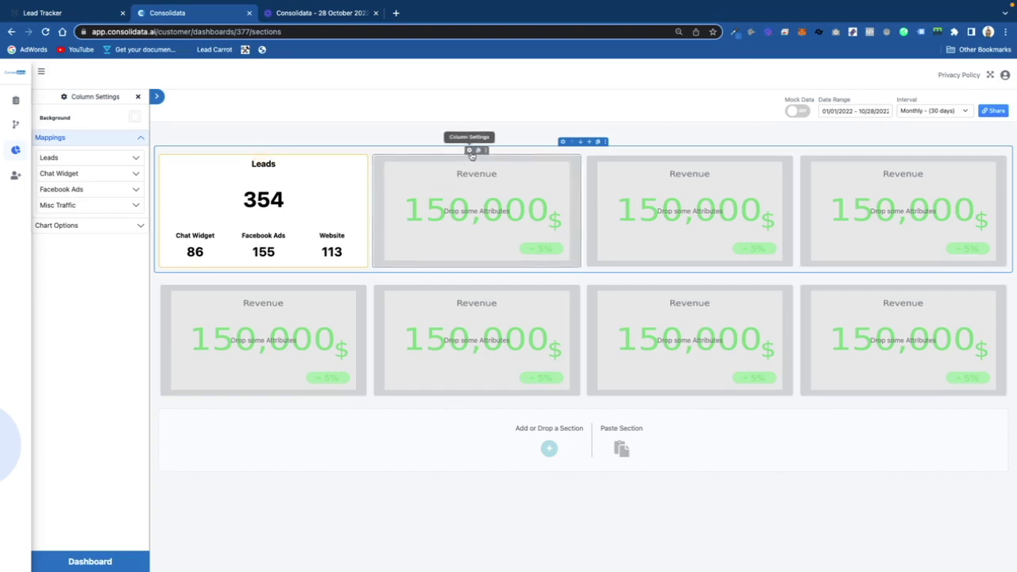
click(138, 98)
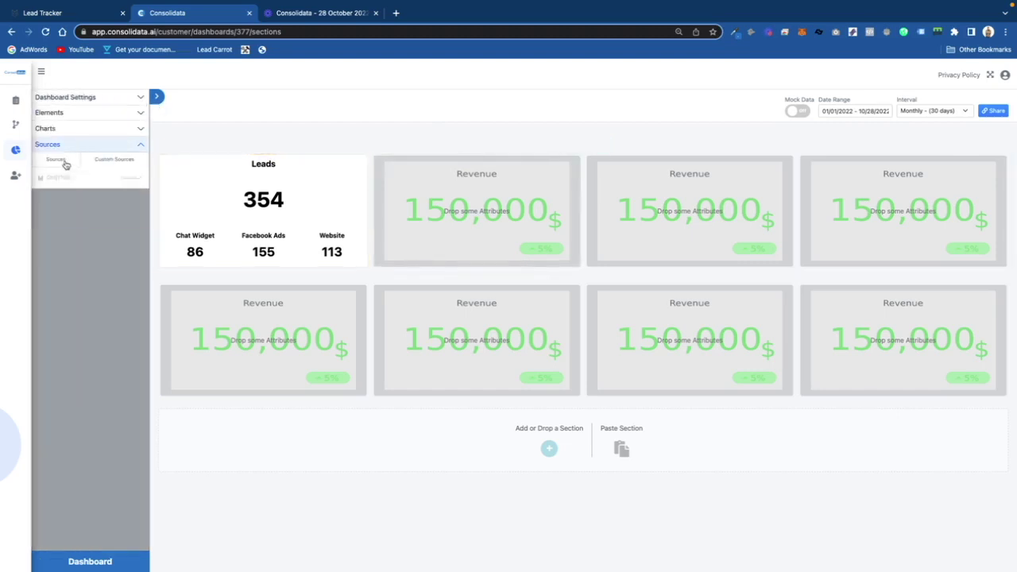
Start a Sales Won attribute counting opportunities with status Won
click(92, 213)
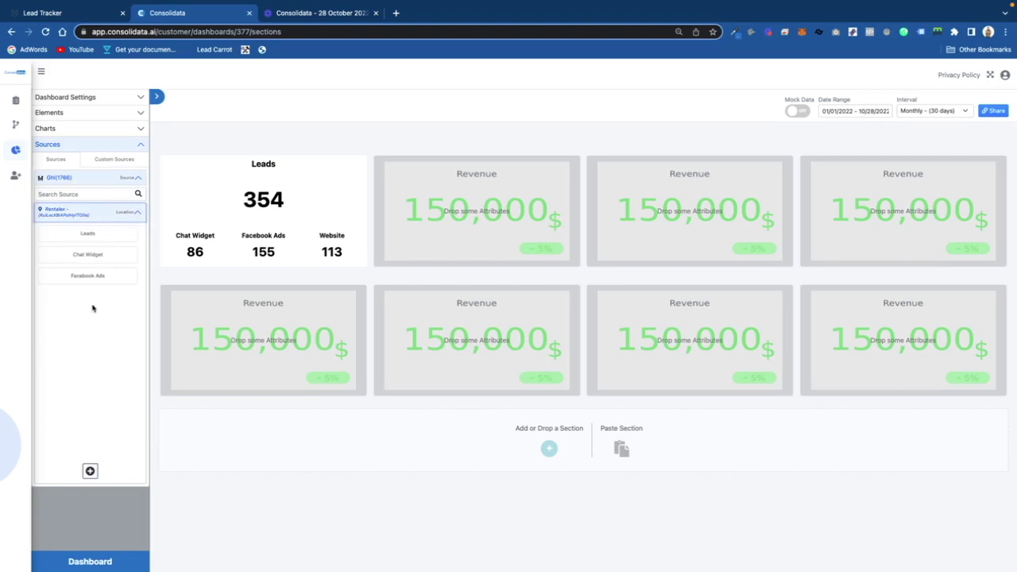
click(90, 472)
click(531, 159)
text(Sales Won)
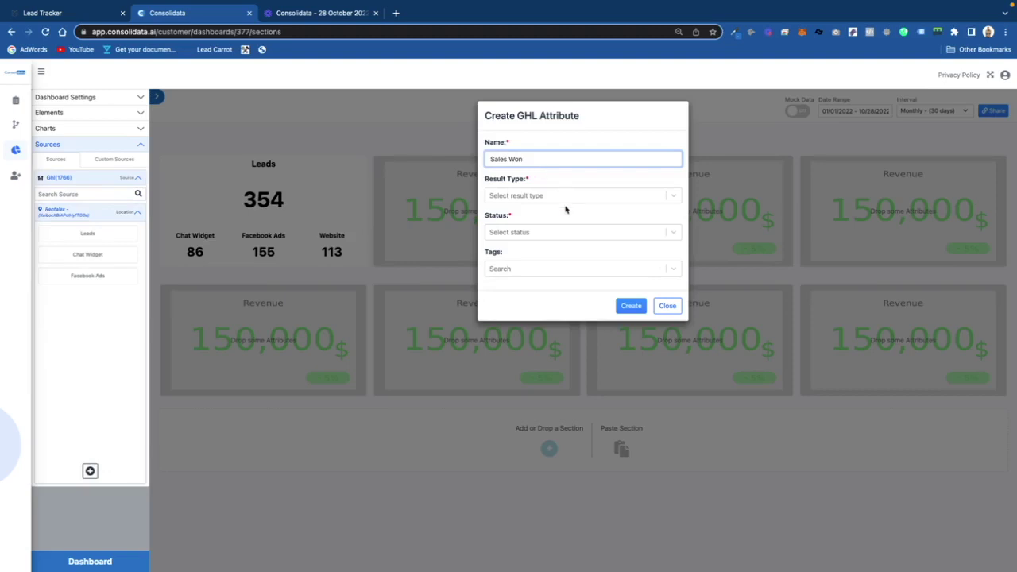
click(565, 197)
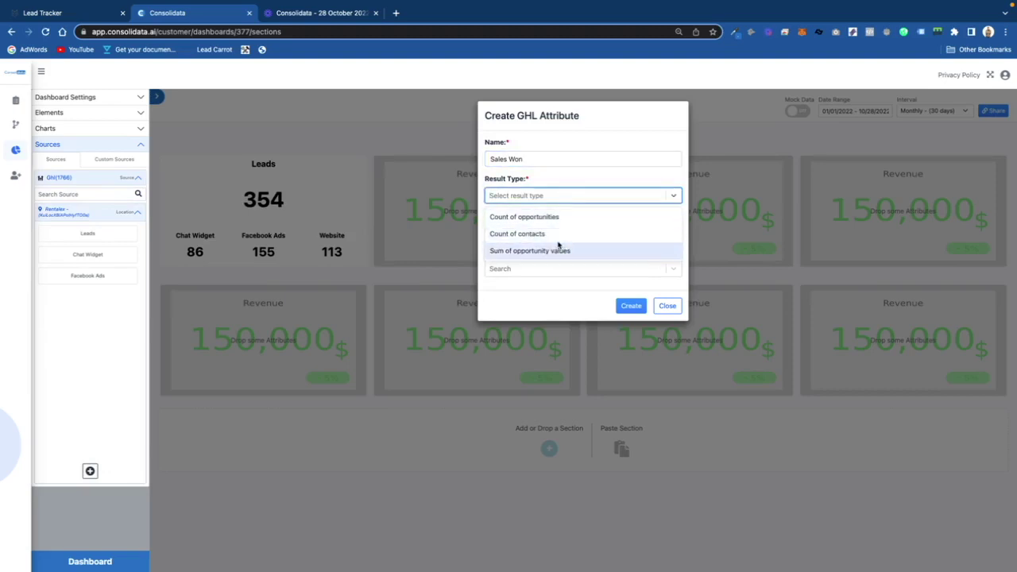
click(545, 217)
click(549, 232)
click(538, 289)
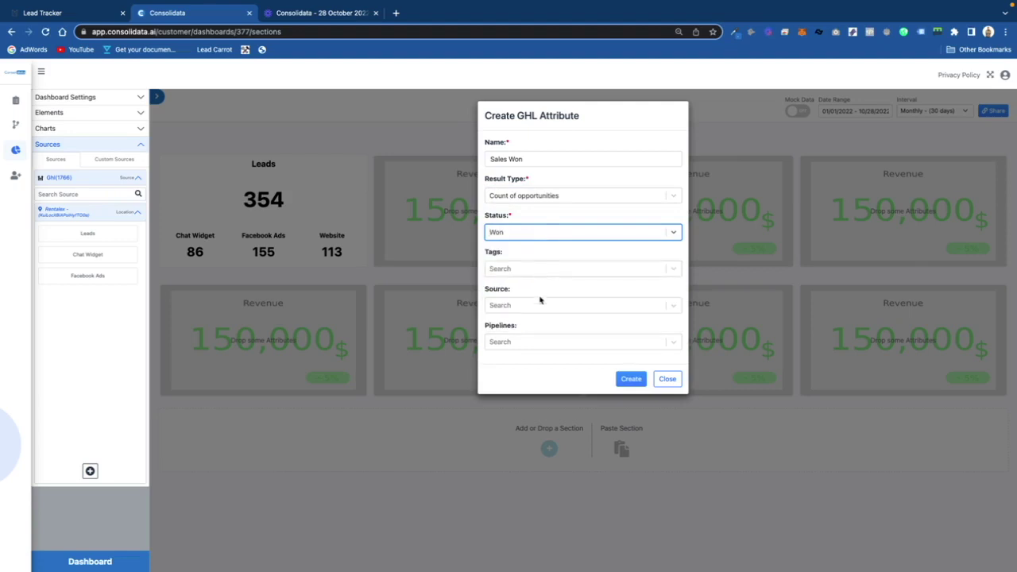
Limit Sales Won to the Lead Generation pipeline, create it, and place it in the second card
click(535, 347)
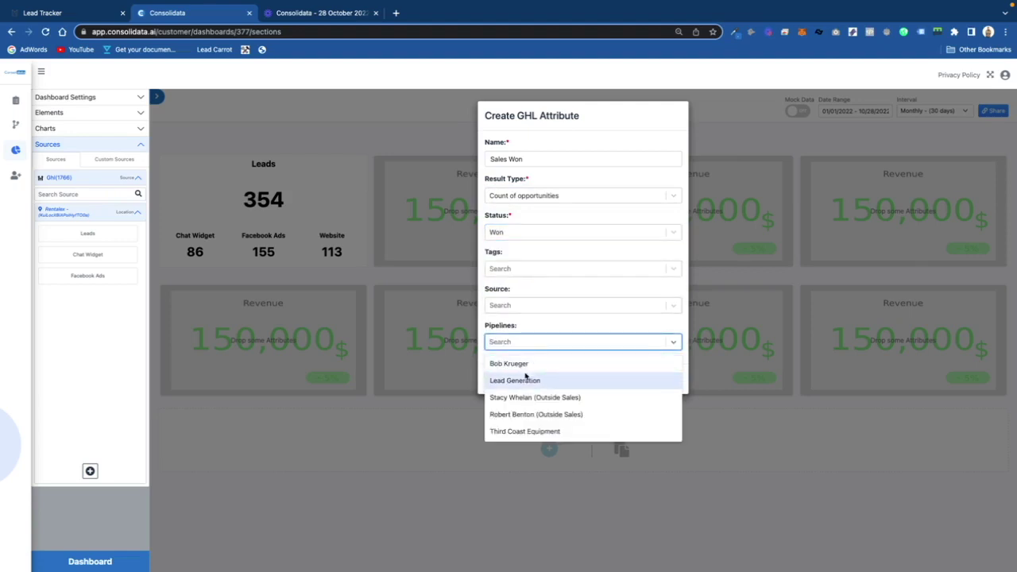
click(522, 378)
click(631, 416)
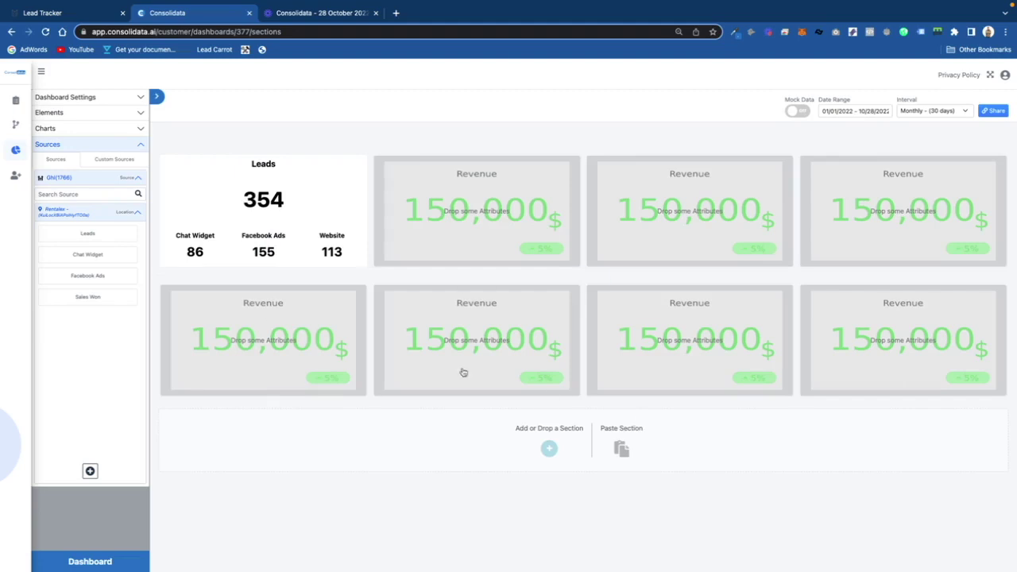
drag(88, 296, 432, 230)
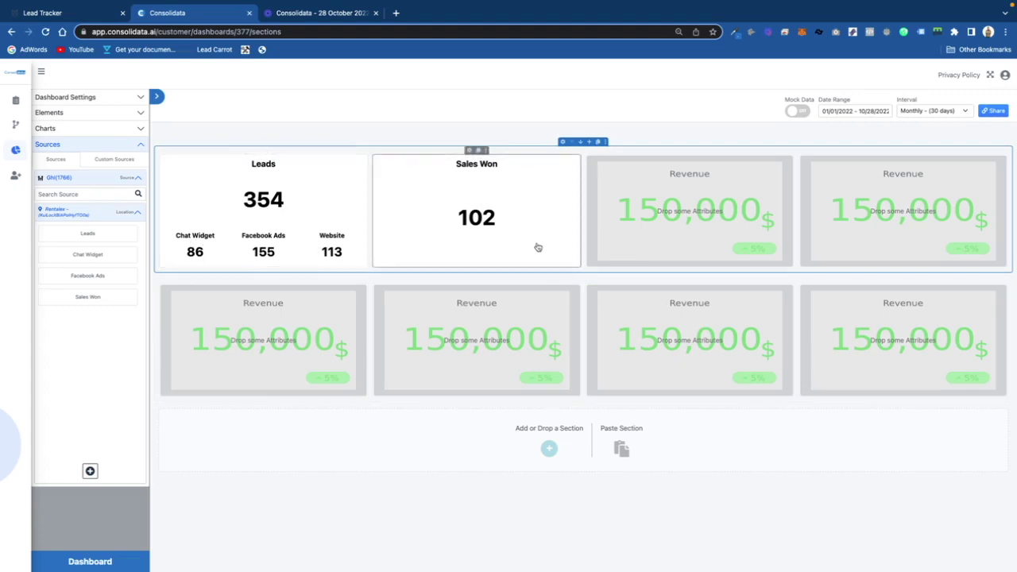
click(90, 472)
Begin a Won attribute counting Won opportunities, then dismiss the form unsaved
click(501, 159)
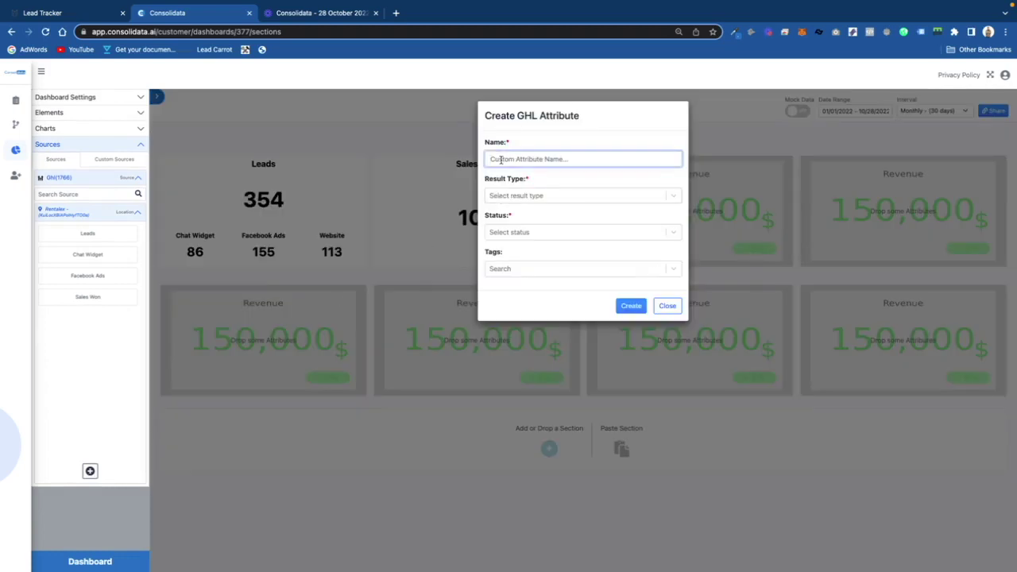
text(Won Facebook)
click(517, 197)
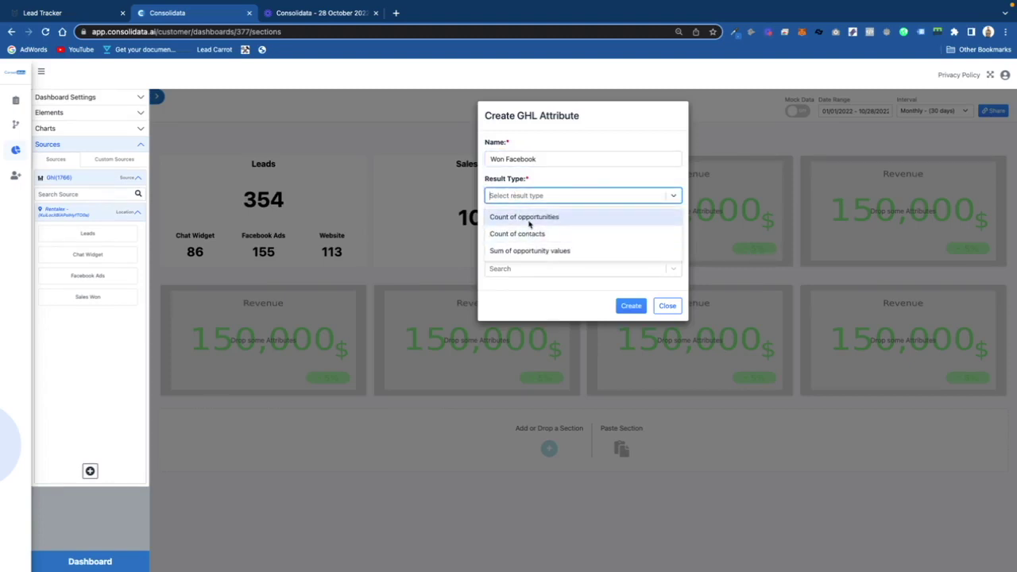
click(529, 219)
click(540, 234)
click(524, 290)
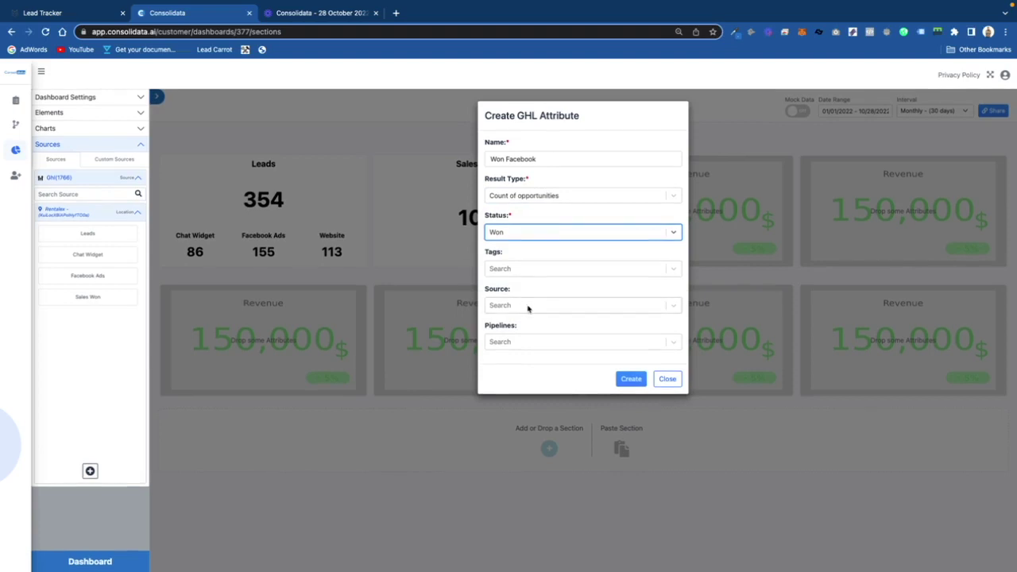
click(668, 378)
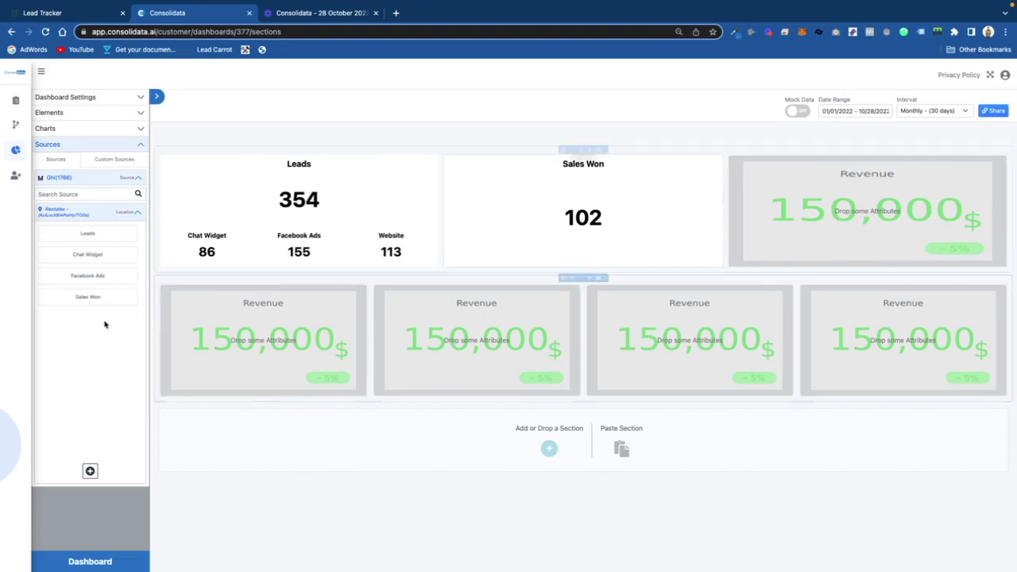
Start a Value attribute summing opportunity values with status Won
click(90, 471)
click(523, 160)
text(Value)
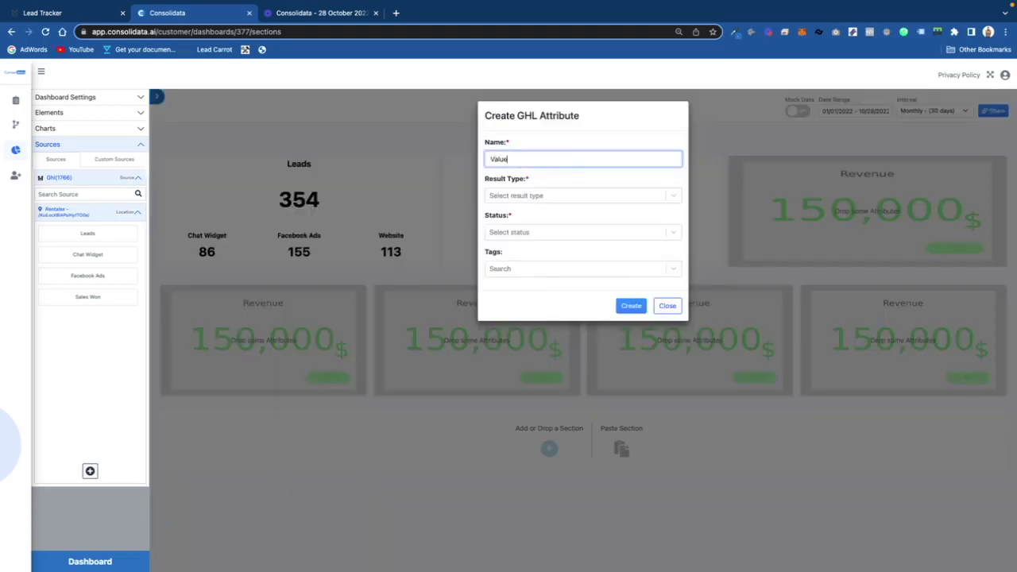
click(543, 195)
click(540, 251)
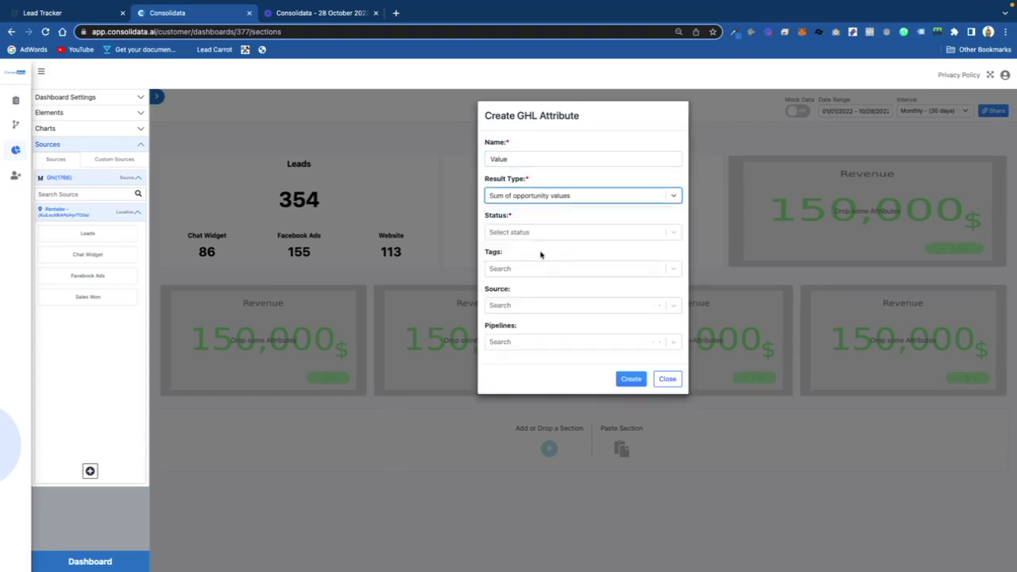
click(539, 232)
click(534, 287)
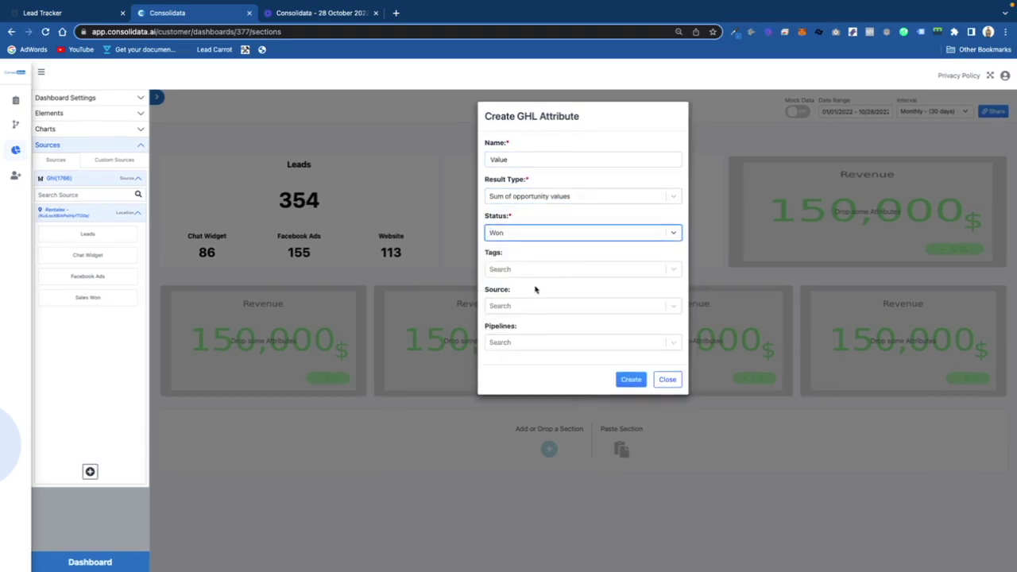
Limit Value to the Lead Generation pipeline, create it, and add it to the Sales Won card
click(541, 342)
click(531, 380)
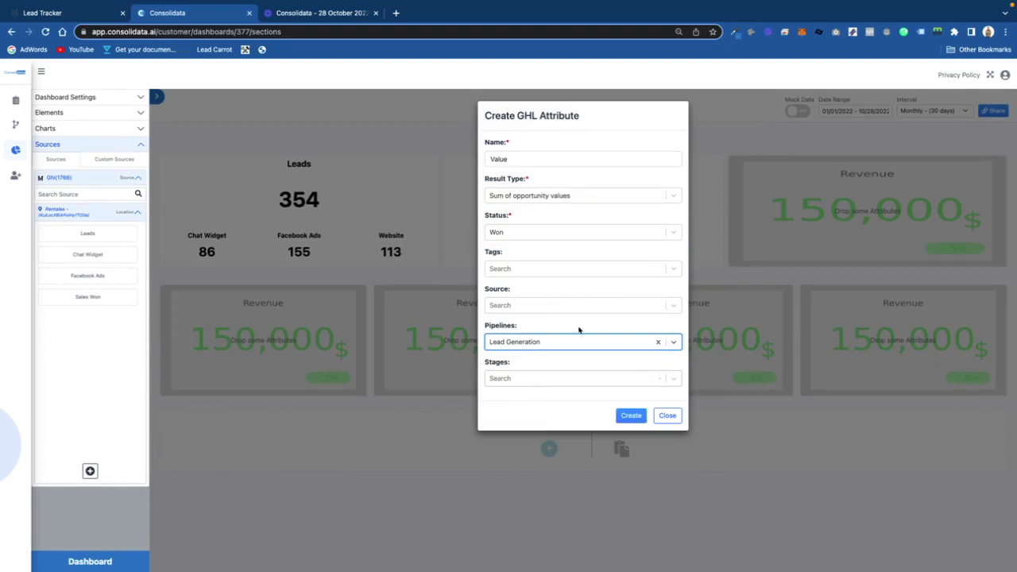
click(631, 415)
drag(84, 318, 477, 253)
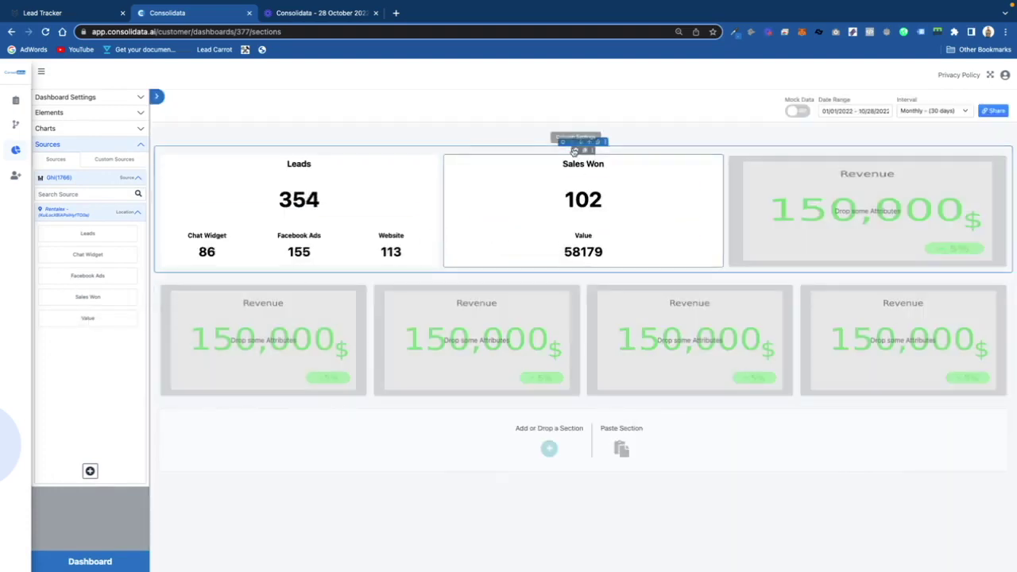
click(575, 151)
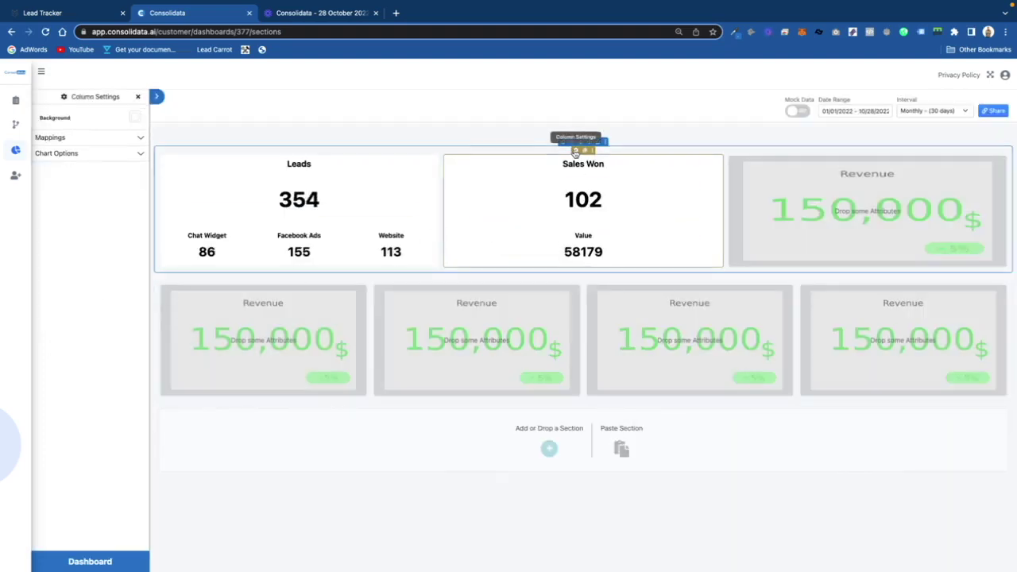
Relabel the Sales Won value as 'Payments Received' and show it with two decimals
click(129, 141)
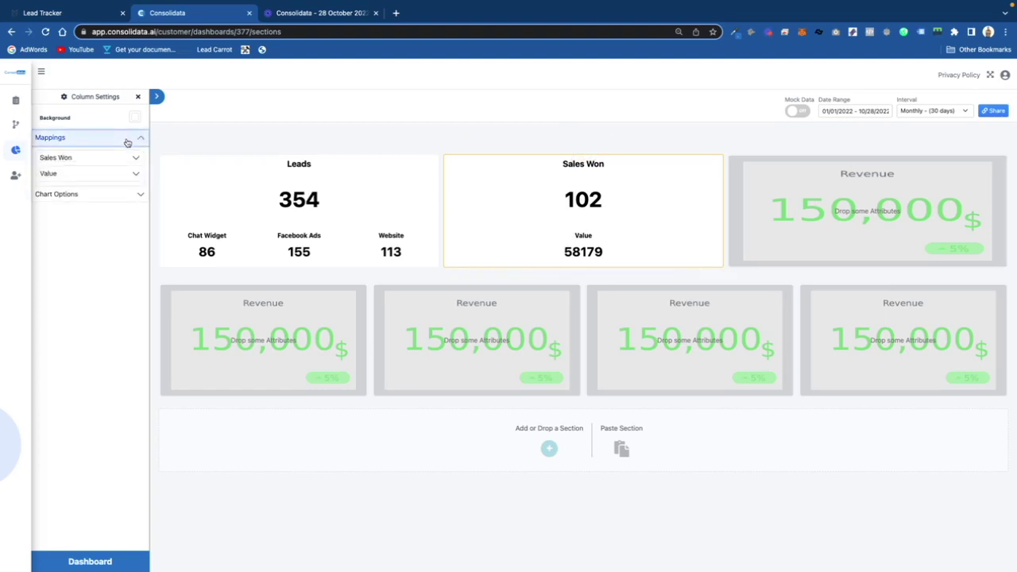
click(88, 174)
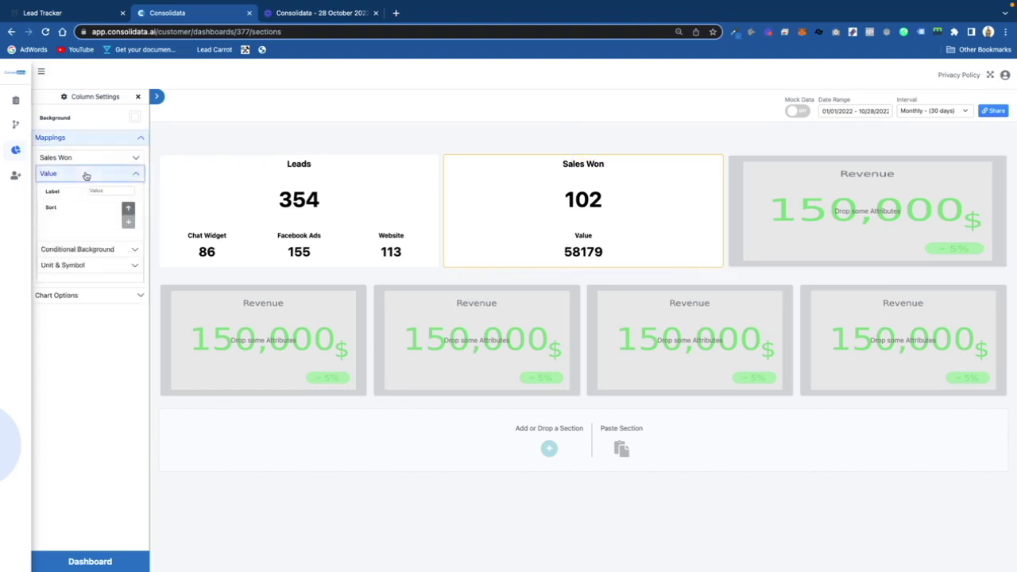
double_click(98, 190)
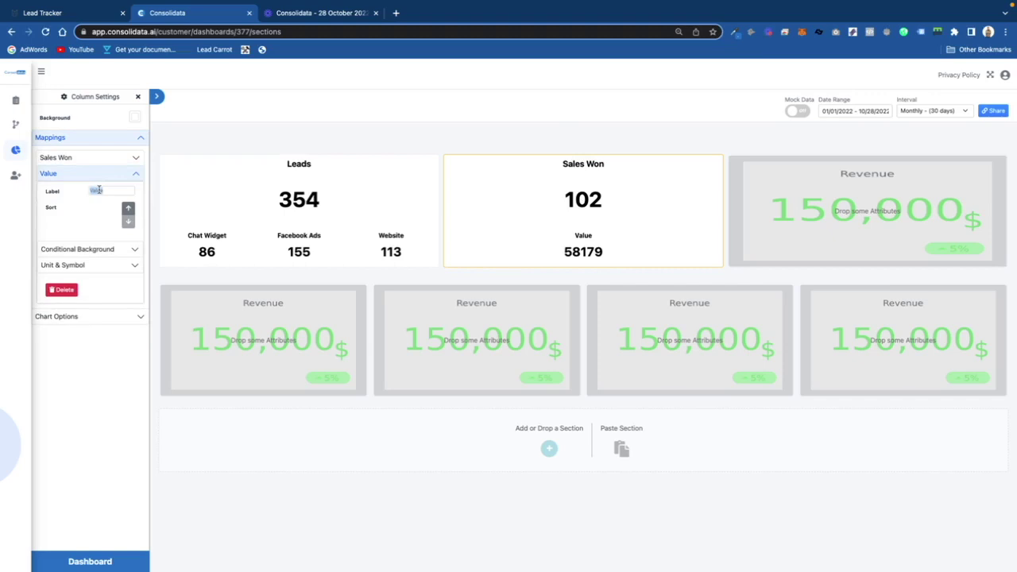
text(Payments Received)
key(BackSpace)
key(BackSpace)
key(BackSpace)
key(BackSpace)
text(ived)
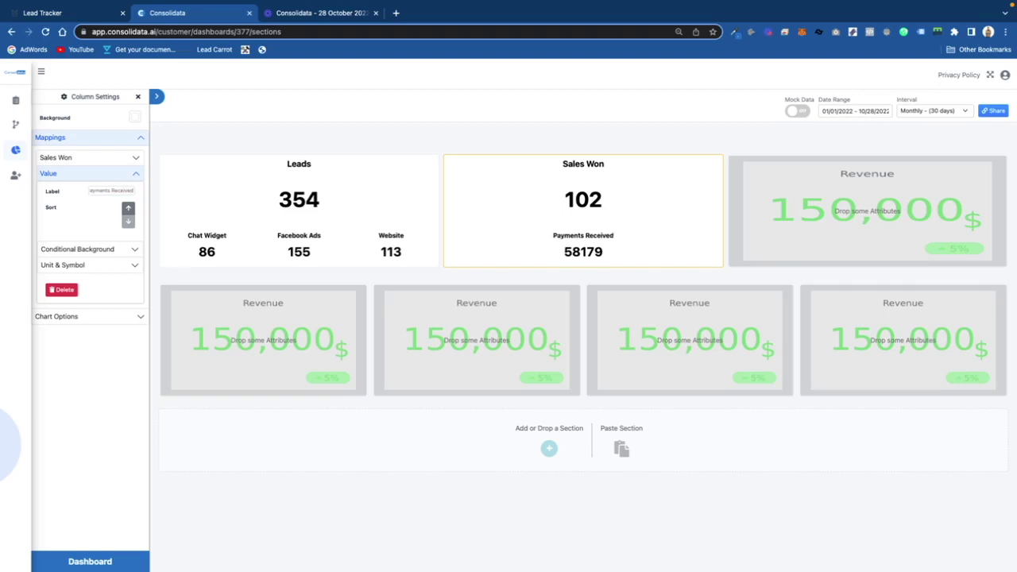
click(89, 269)
click(124, 298)
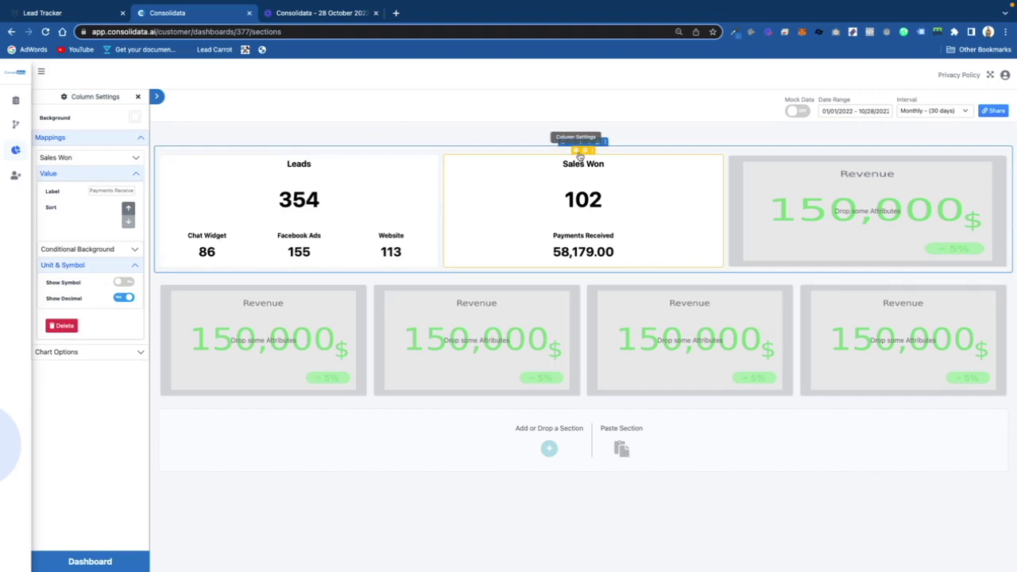
Give the Sales Won card a light-green background
click(135, 117)
click(74, 261)
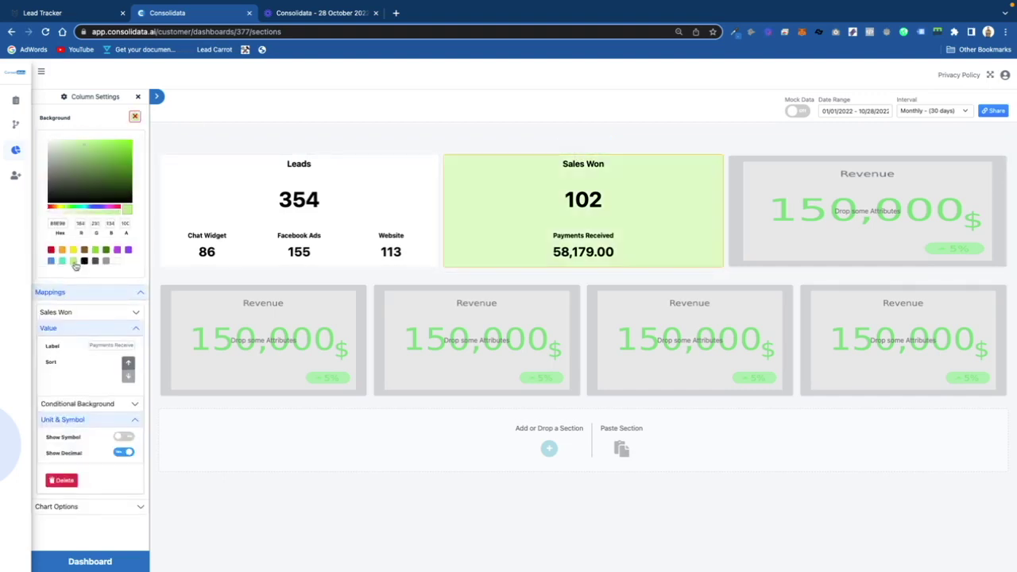
click(139, 97)
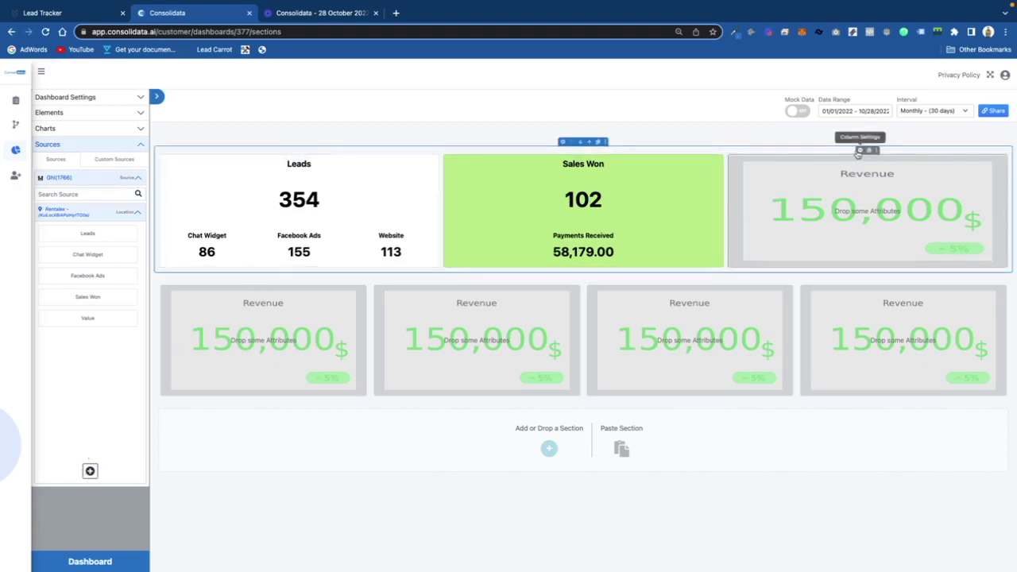
click(859, 150)
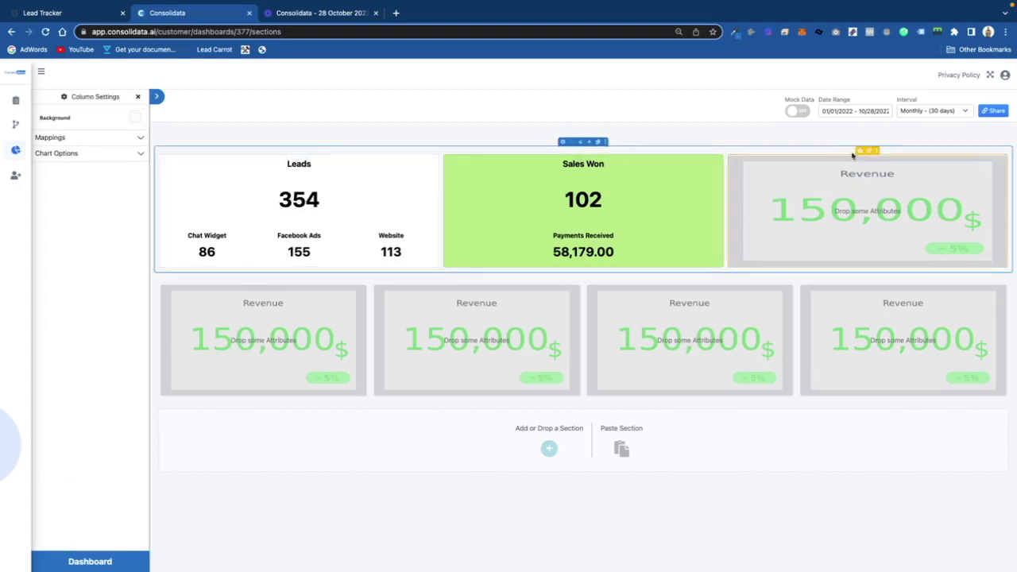
Cancel a trial attribute and start a new custom source instead
click(138, 98)
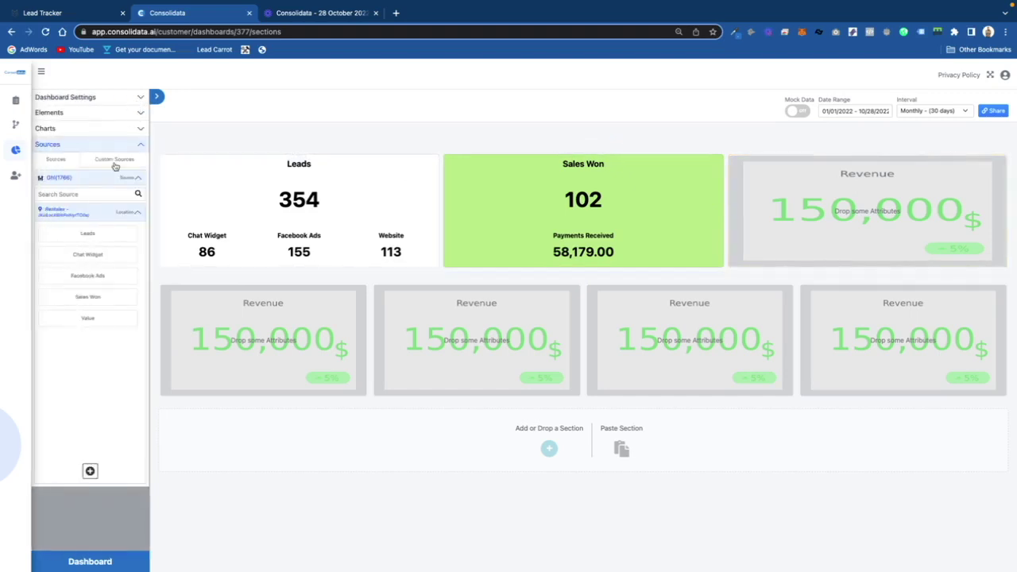
click(90, 472)
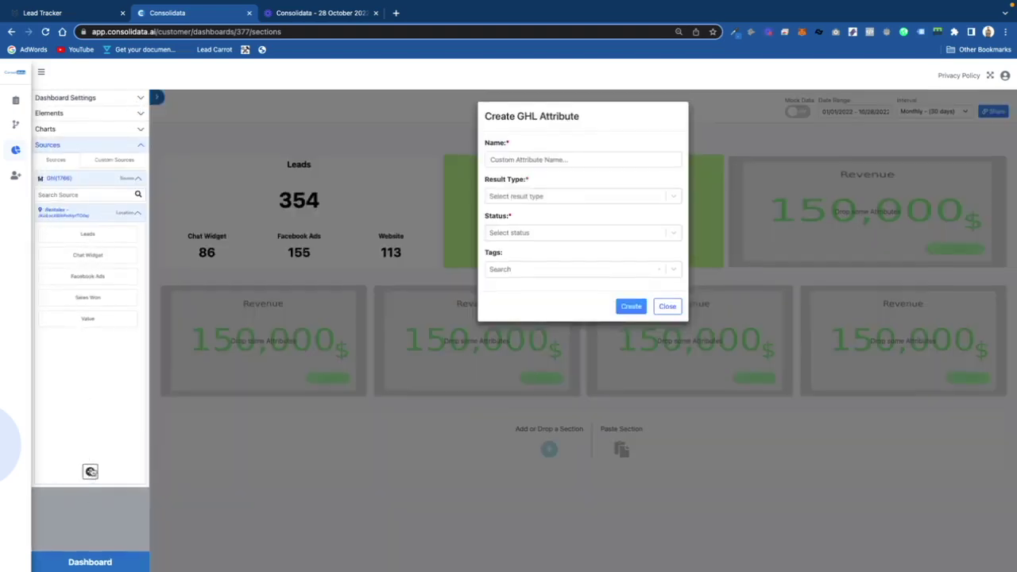
text(C)
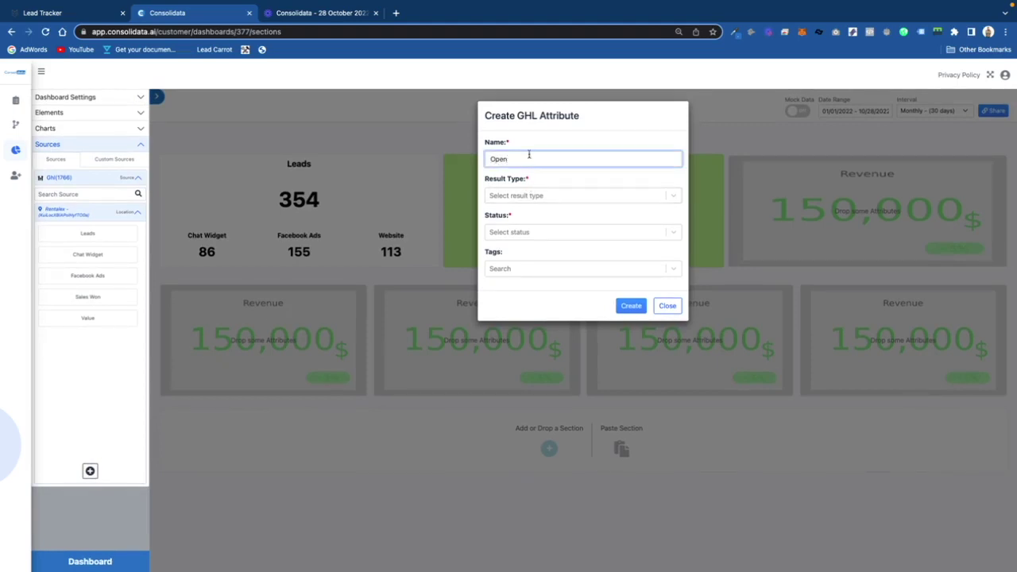
click(668, 306)
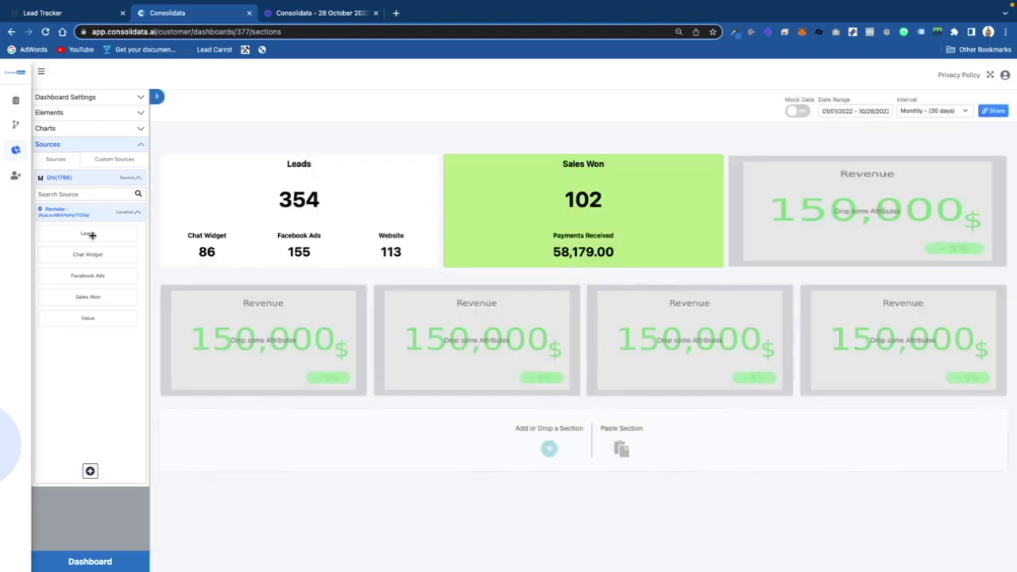
drag(90, 234, 170, 238)
click(114, 159)
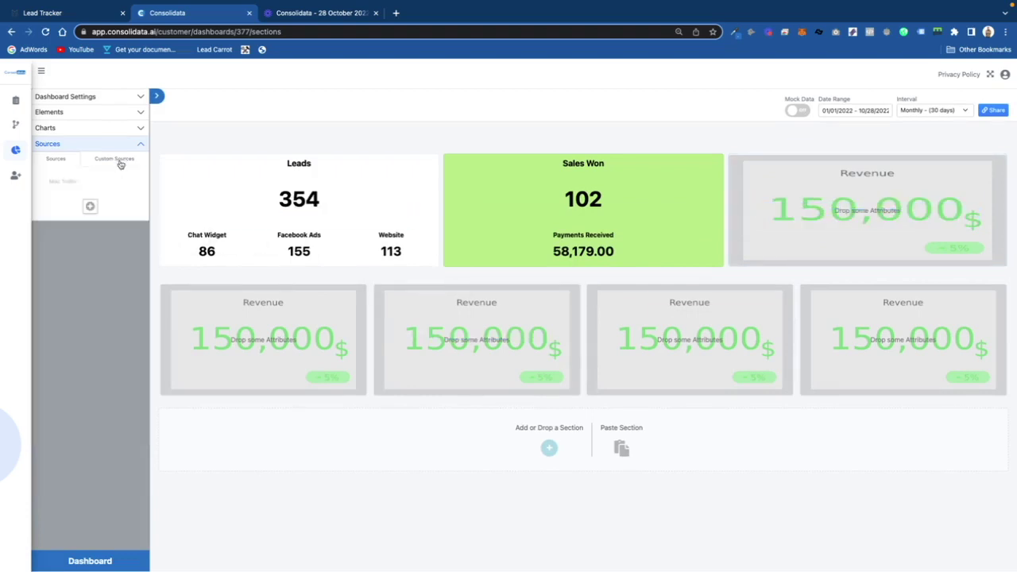
click(90, 208)
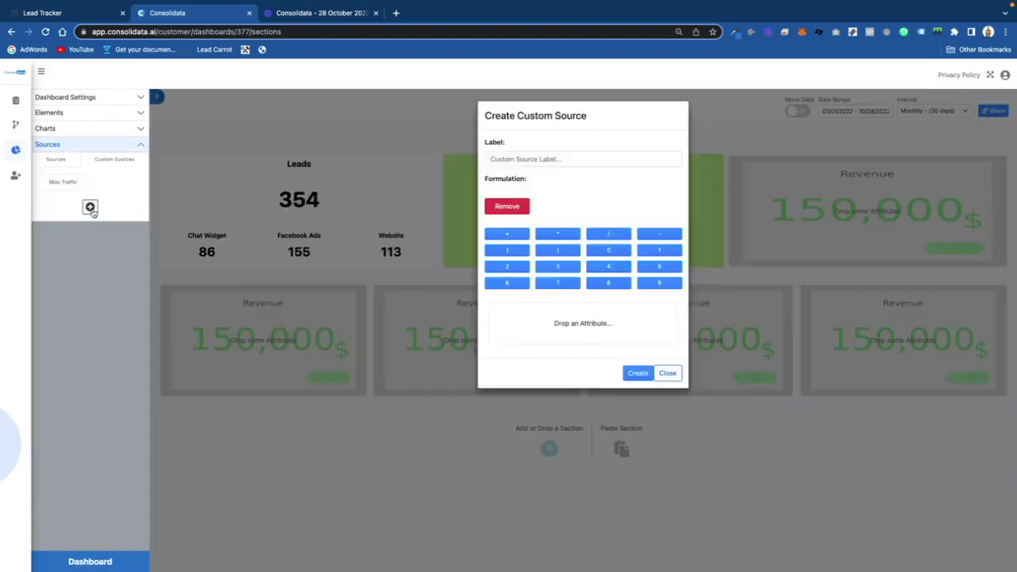
Build the formula Leads minus Sales Won from the Rentalex location's attributes
click(57, 160)
click(60, 178)
click(73, 213)
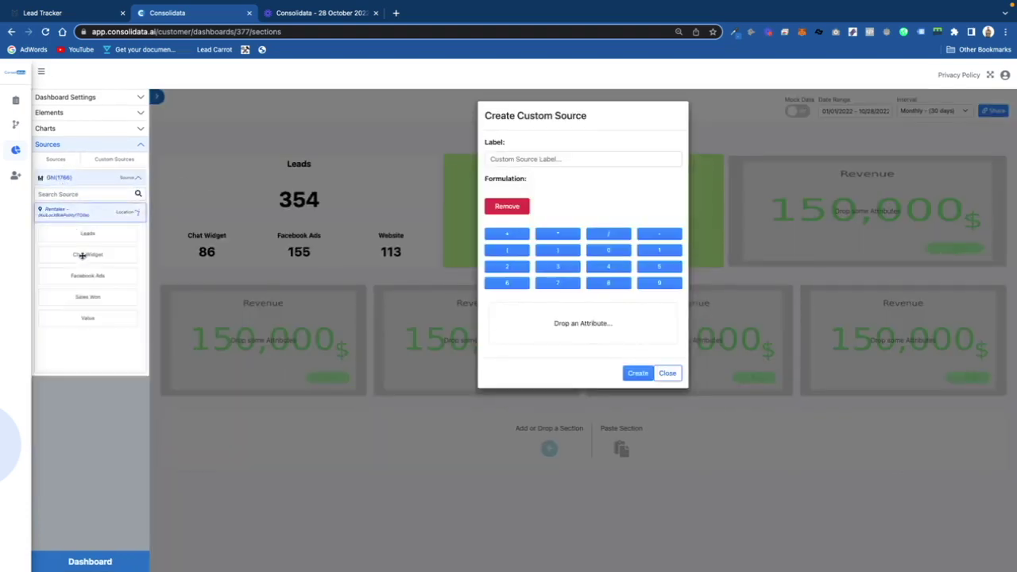
drag(84, 234, 522, 329)
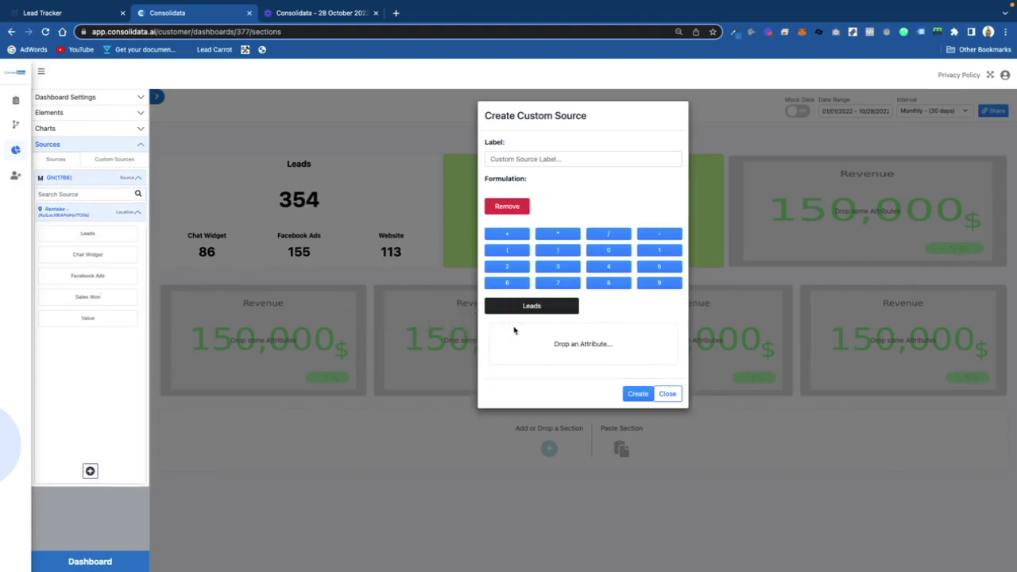
drag(83, 296, 576, 345)
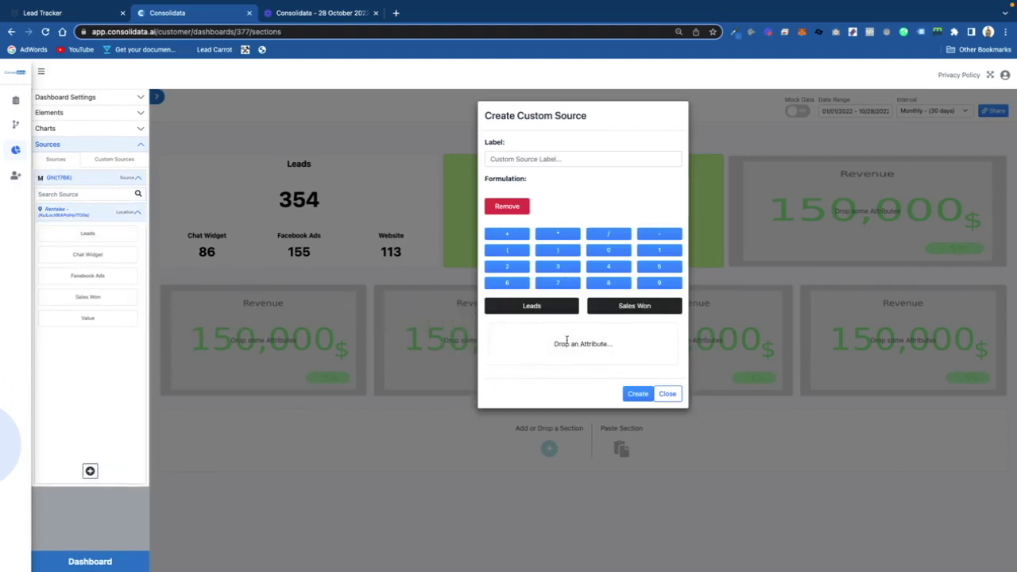
click(532, 307)
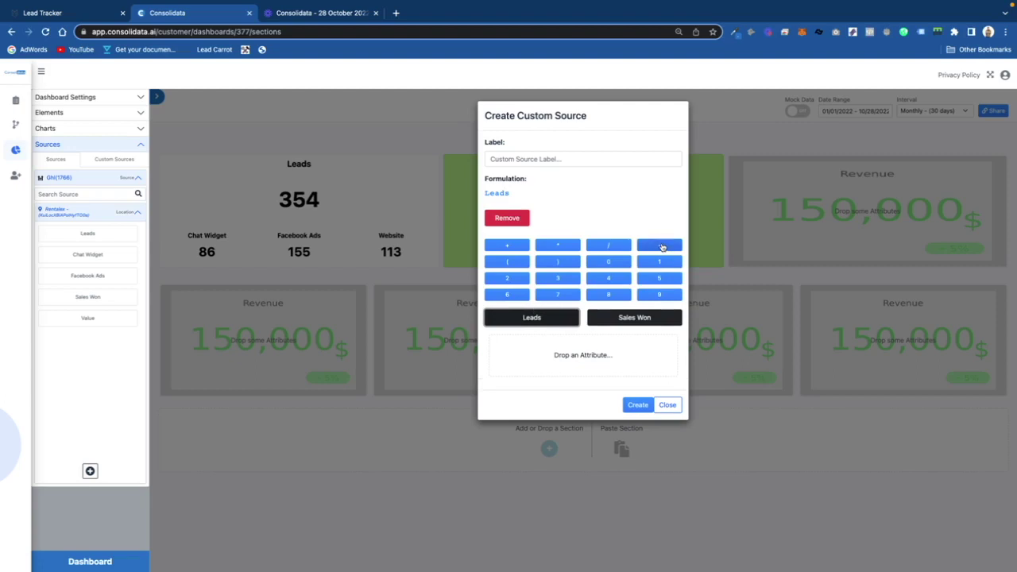
click(662, 247)
click(650, 322)
Label the custom source 'Remaining Oppurtunities' and create it
click(529, 160)
text(Remaining Oppurtunities)
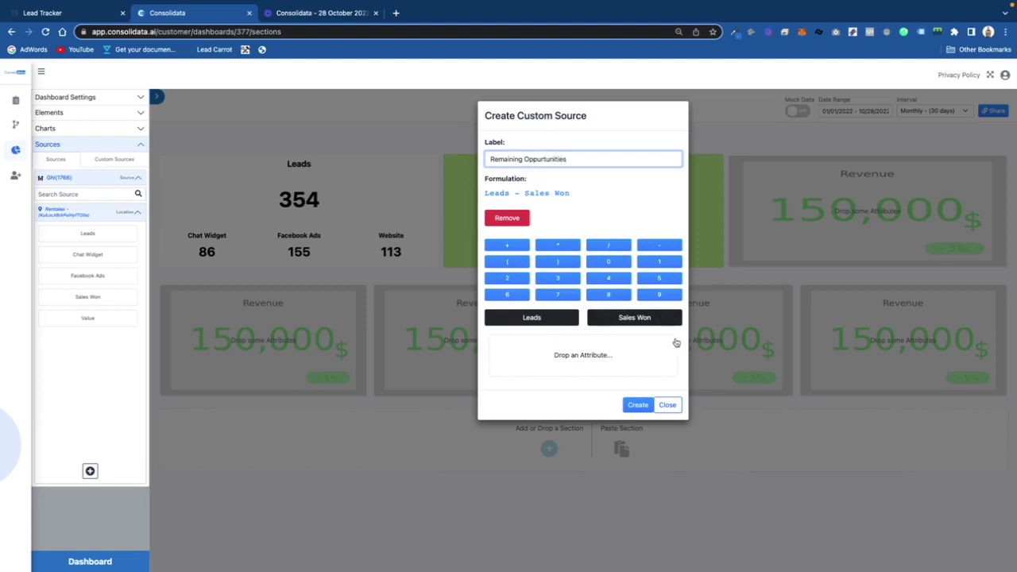
click(640, 406)
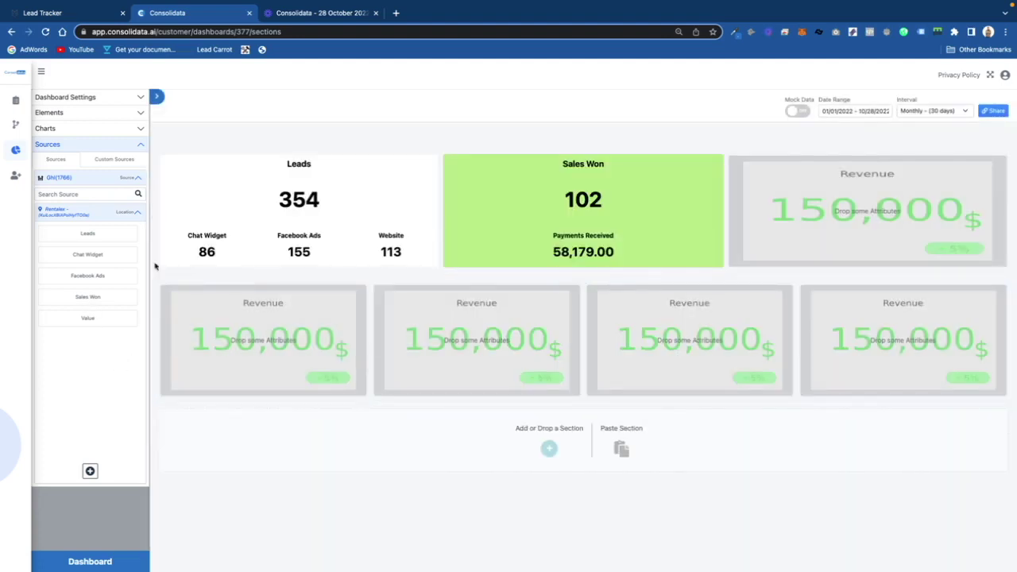
click(111, 159)
Place Remaining Oppurtunities on the top-right card and open its label mapping
drag(111, 185, 779, 204)
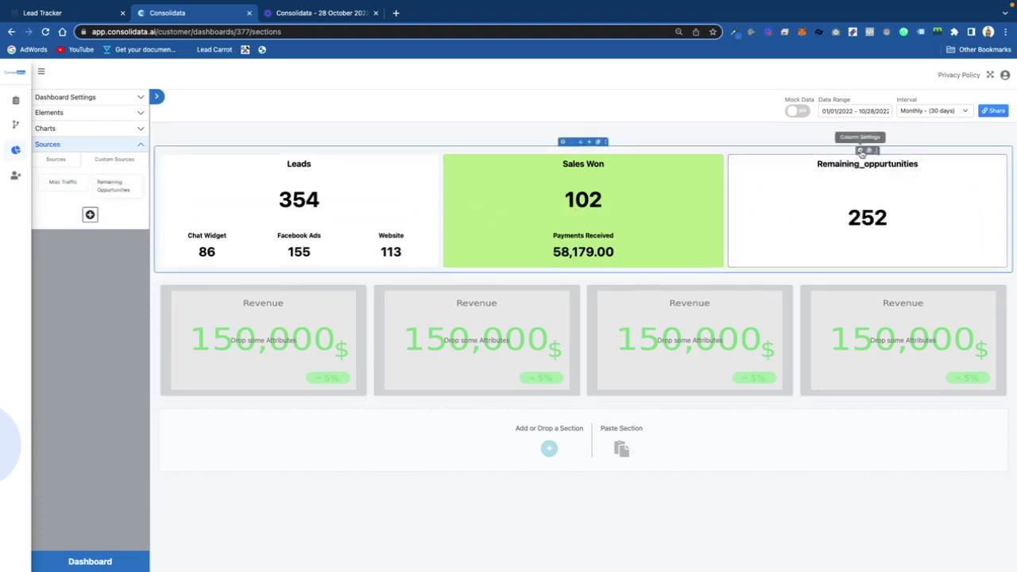
click(862, 150)
click(120, 138)
click(113, 158)
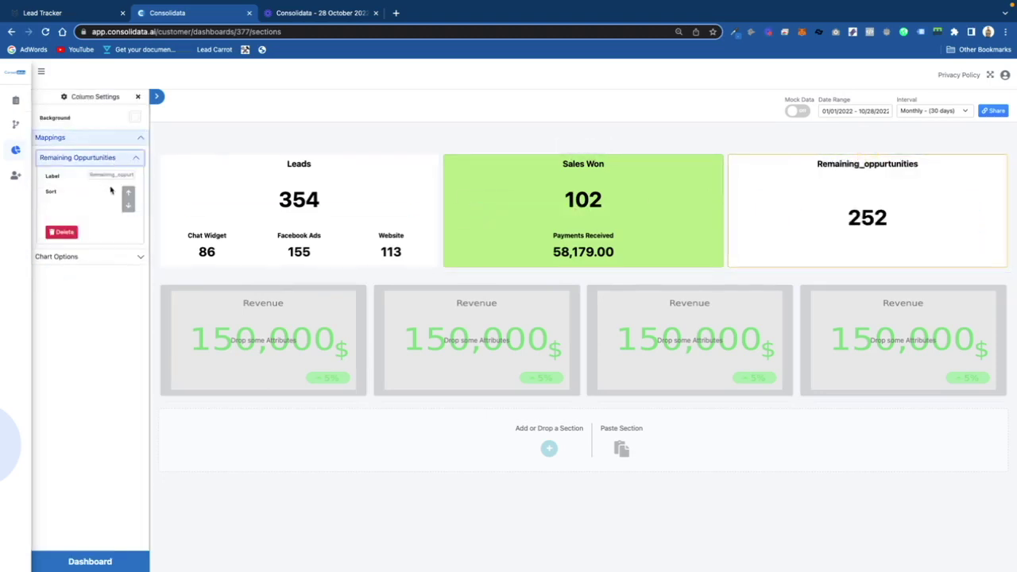
Correct the card label to 'Remaining Opportunities' using the spelling suggestion, then close settings
click(119, 173)
key(BackSpace)
key(BackSpace)
text(O)
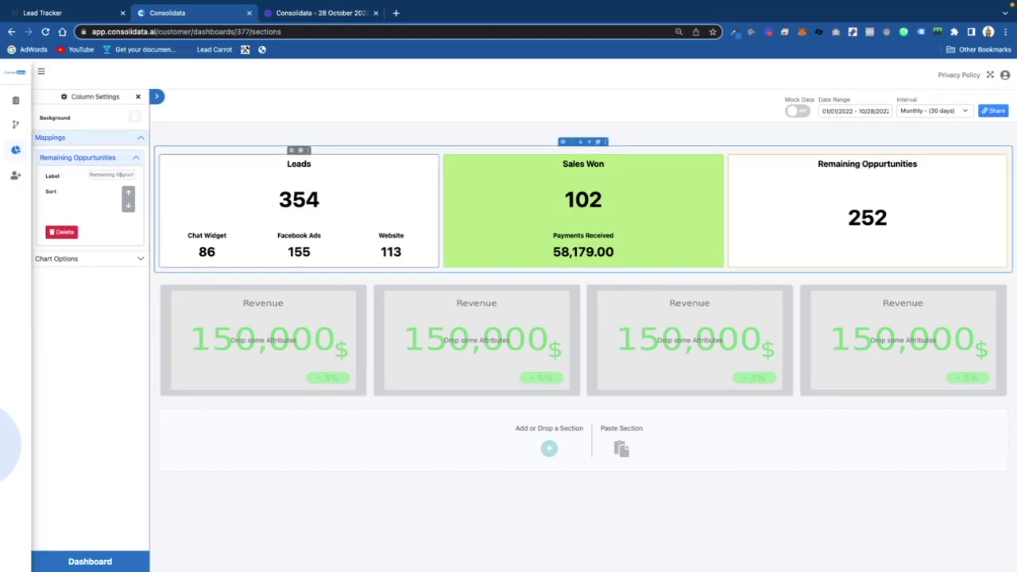
triple_click(125, 174)
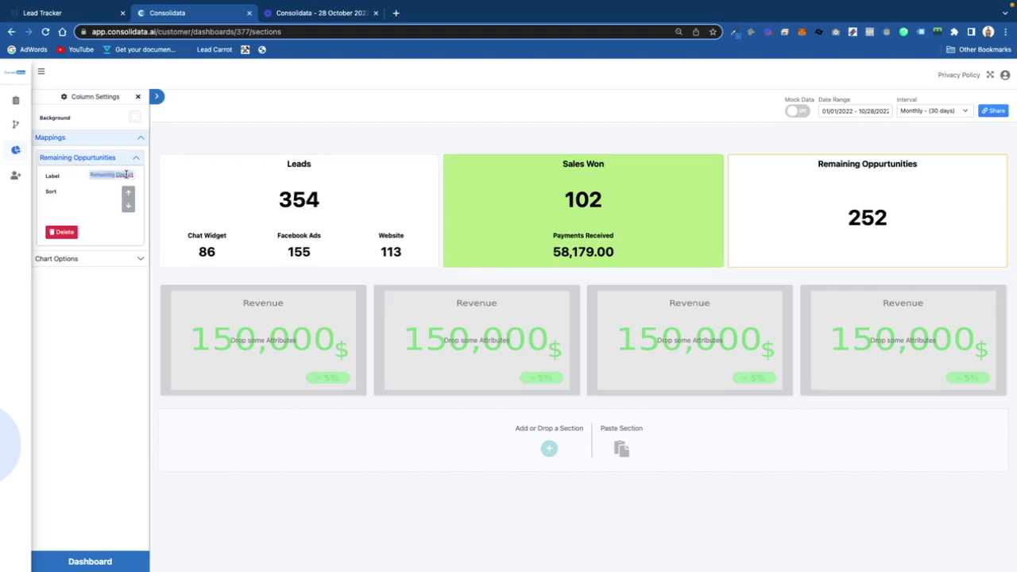
click(129, 177)
triple_click(129, 176)
click(114, 178)
right_click(118, 176)
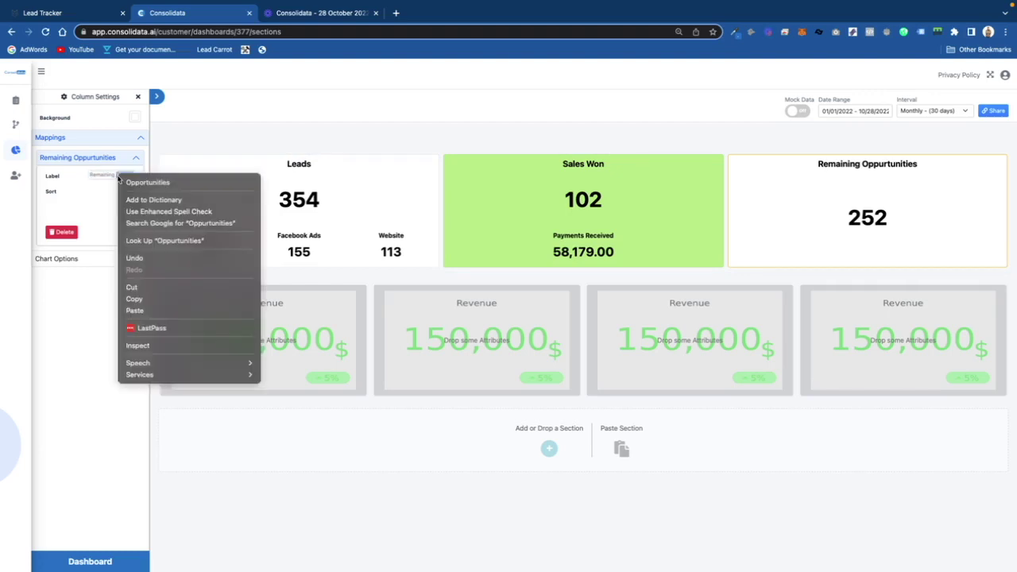
click(151, 182)
click(132, 140)
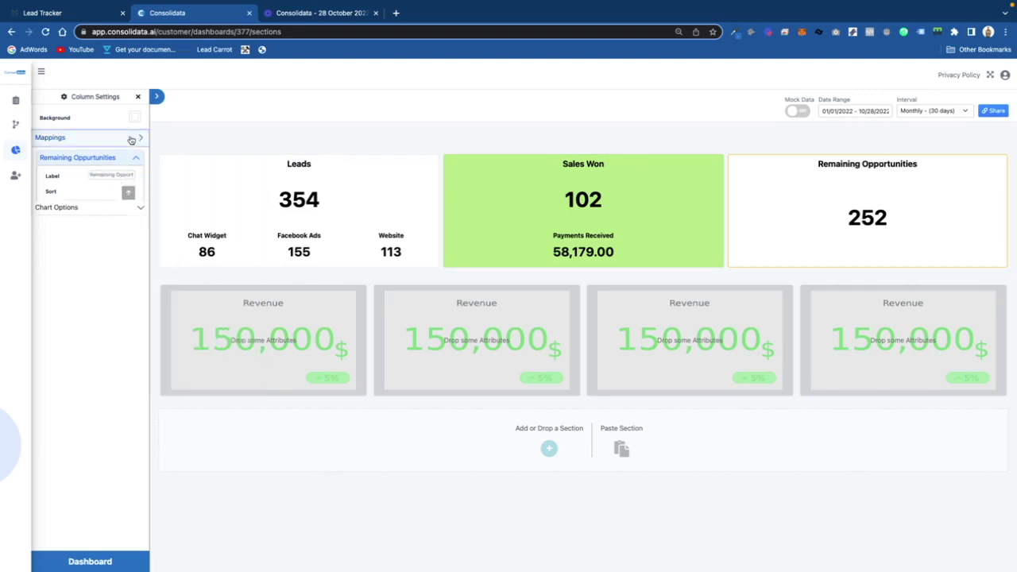
click(137, 97)
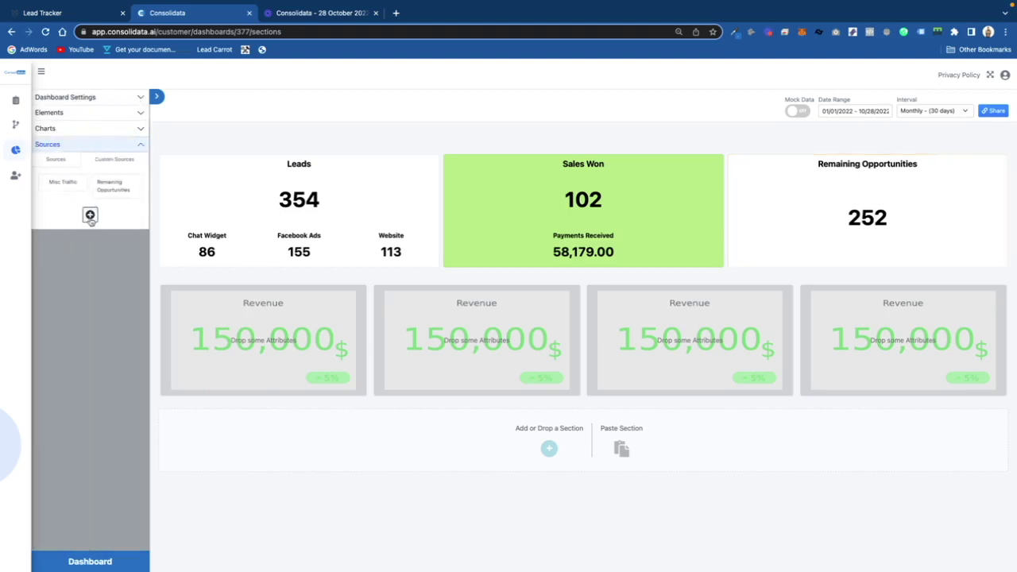
Cancel a new custom source and expand the GHL source instead
click(90, 216)
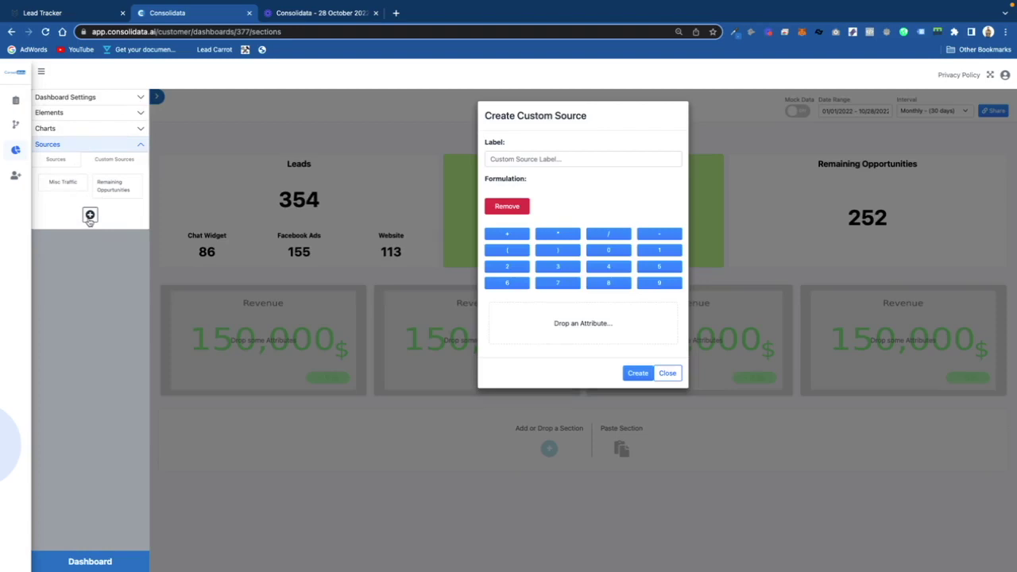
click(56, 161)
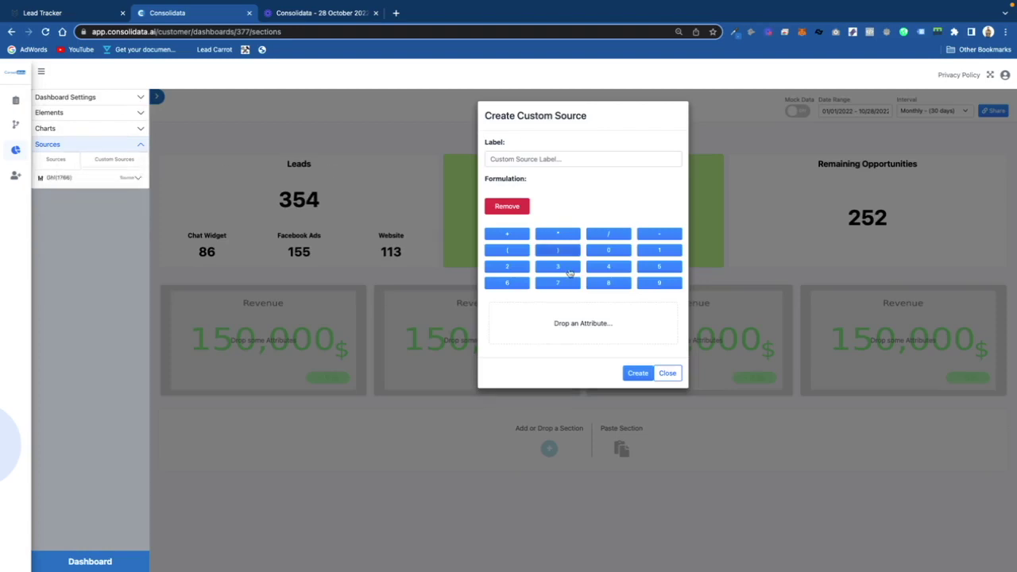
click(672, 373)
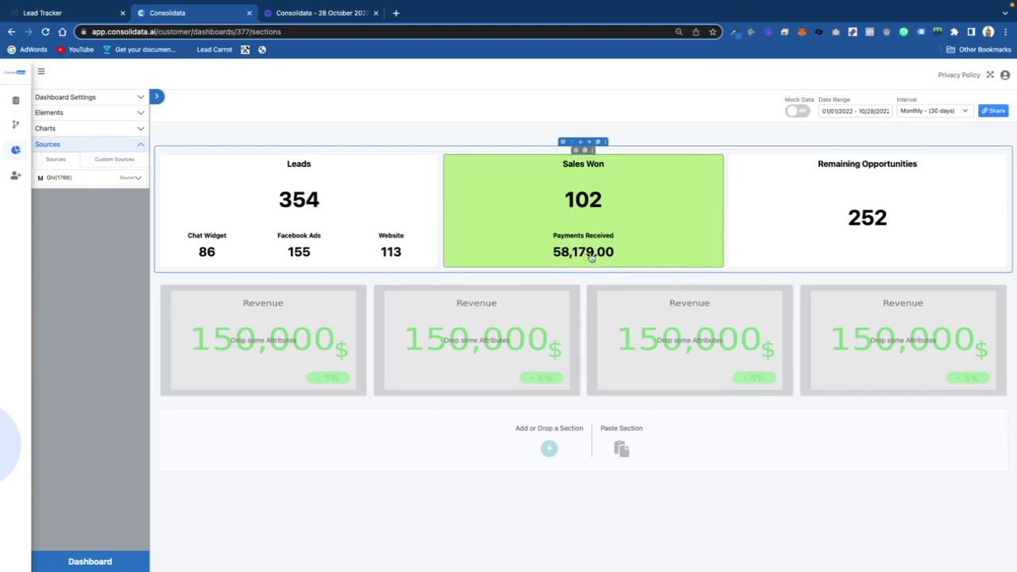
click(135, 177)
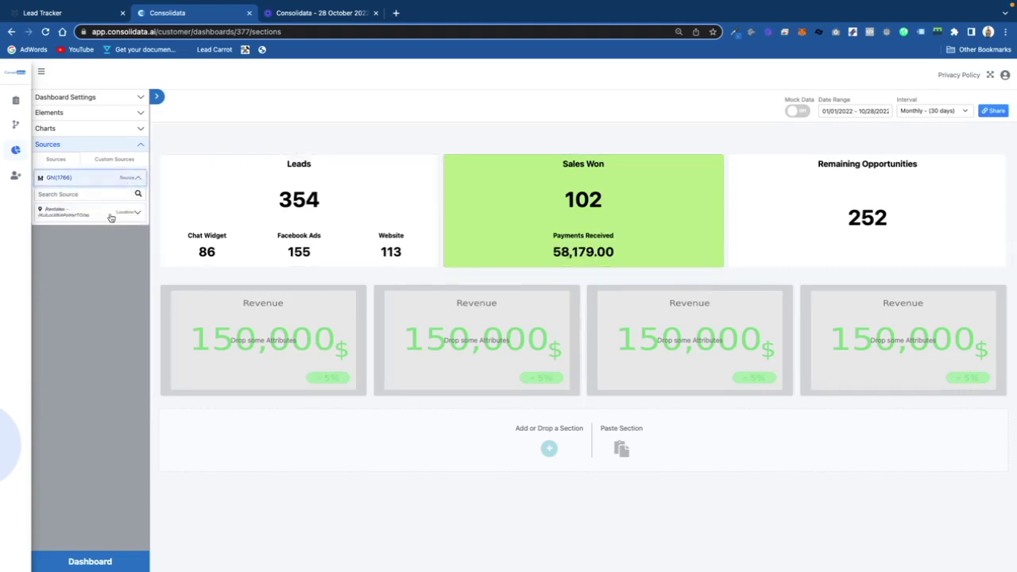
Create an Open Sales attribute summing open opportunity values in the Lead Generation pipeline
click(90, 470)
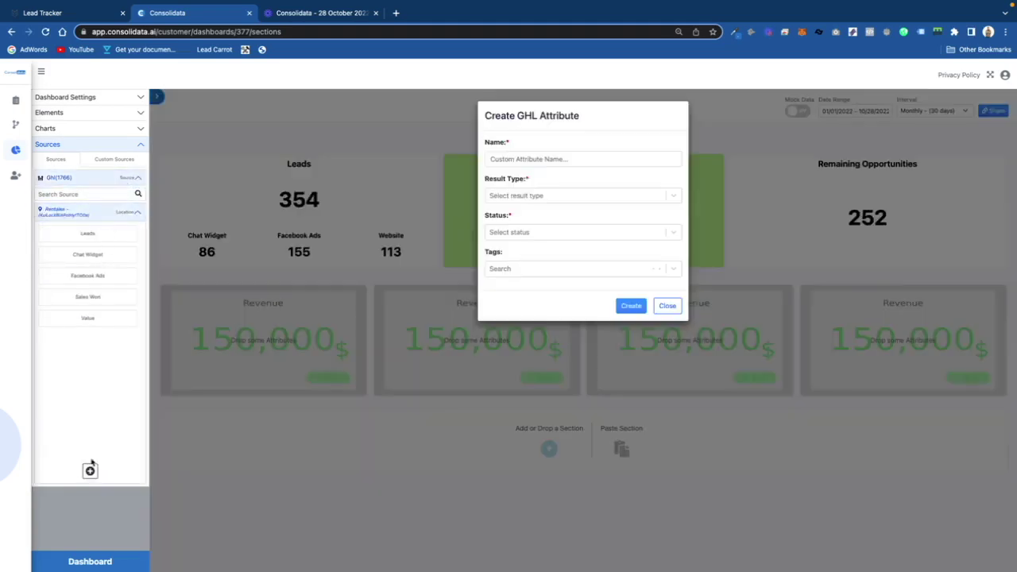
click(510, 160)
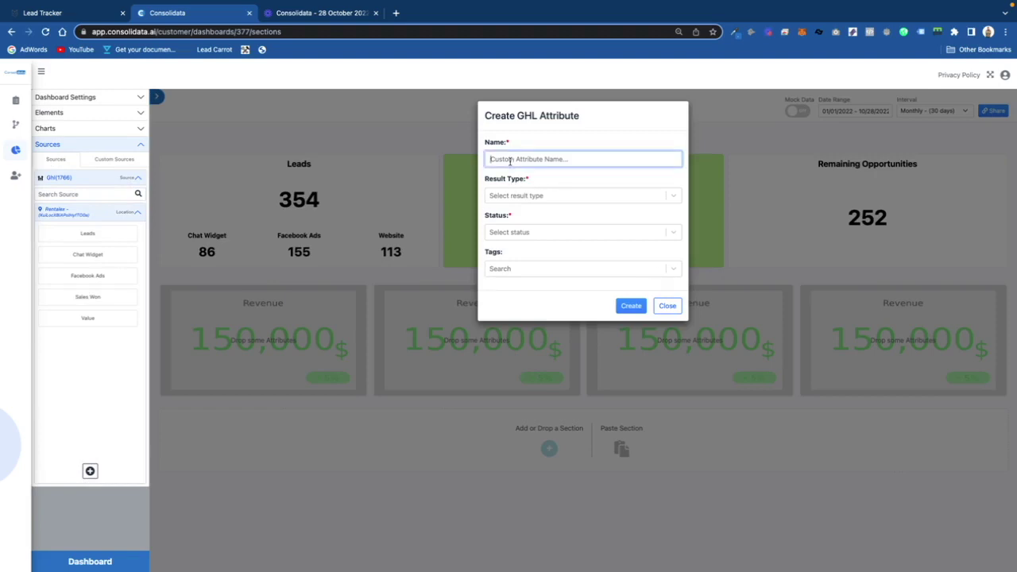
text(O)
click(562, 197)
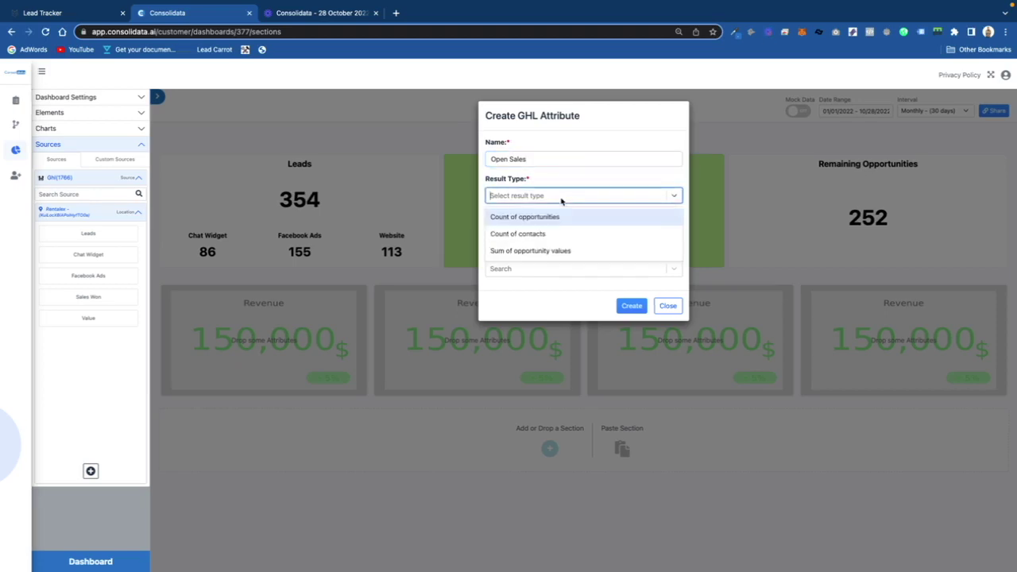
click(561, 251)
click(555, 234)
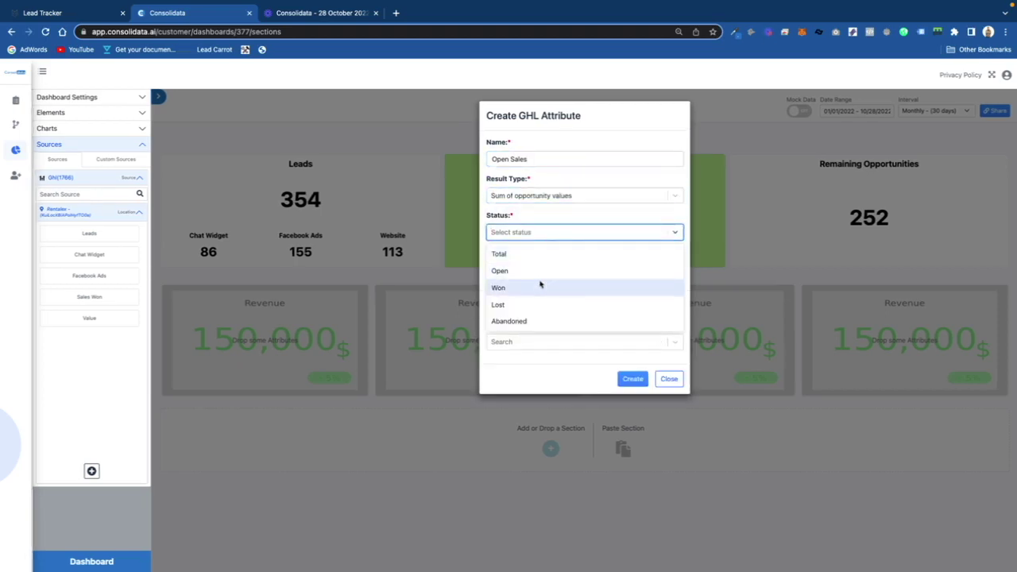
click(539, 274)
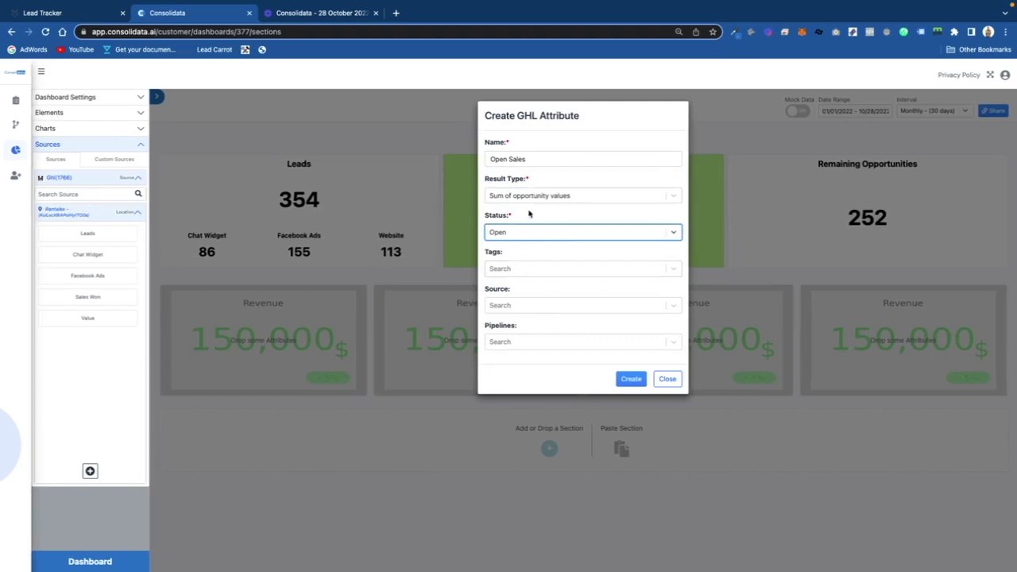
click(549, 344)
click(543, 380)
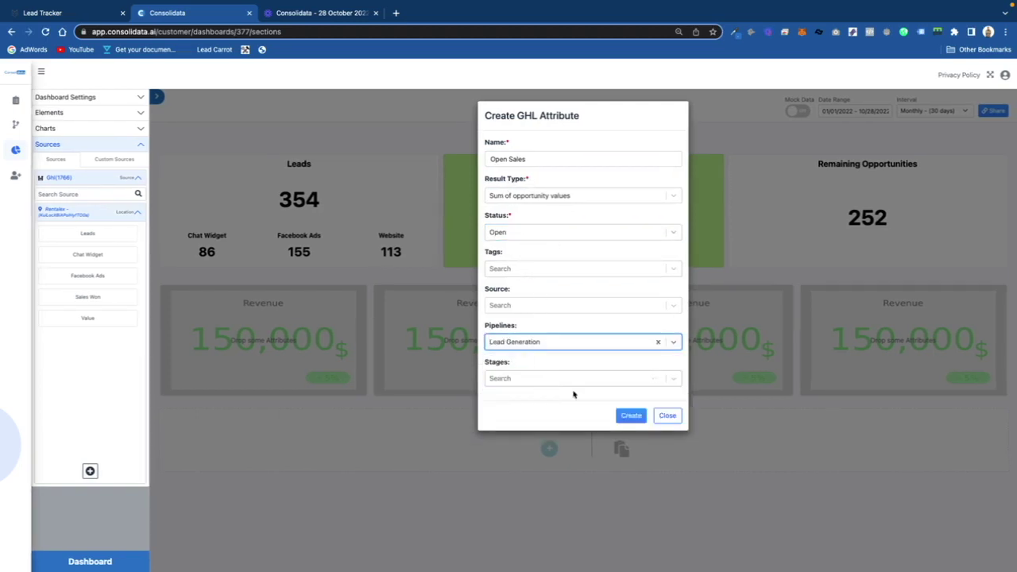
click(636, 418)
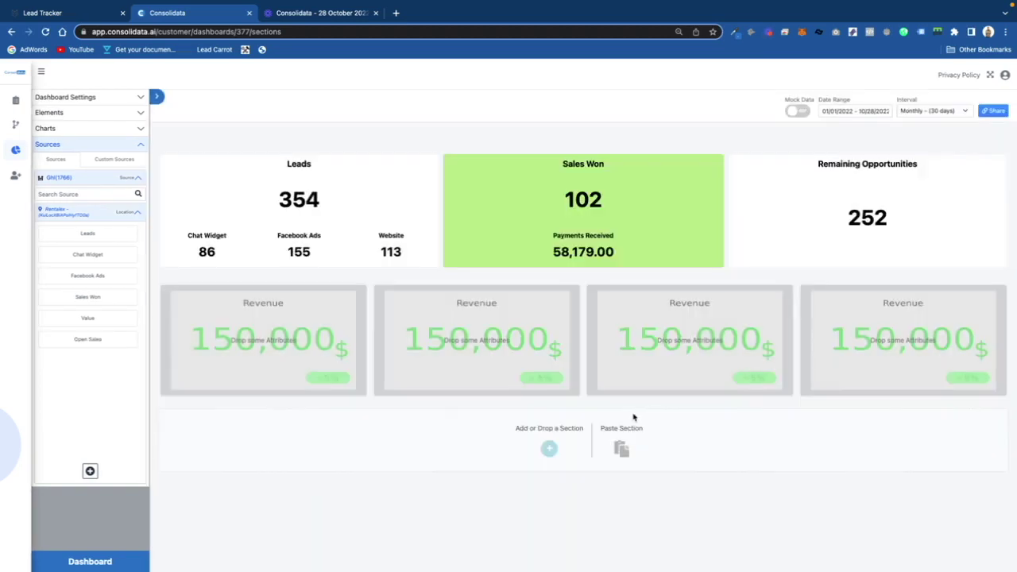
click(112, 170)
Compose Open Sales minus Value from the Rentalex attributes, label it 'Potential Payments', and create it
click(91, 215)
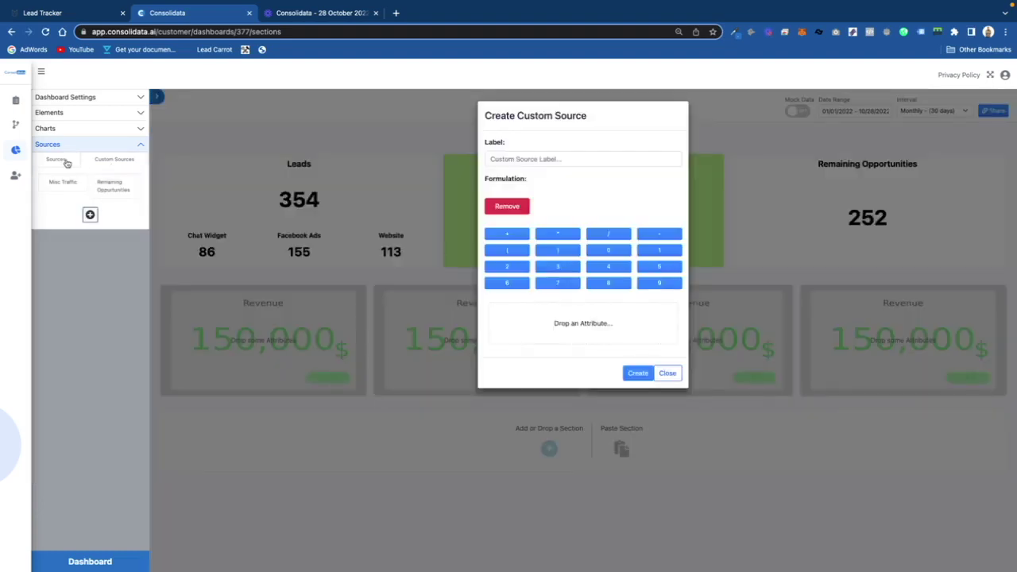
click(67, 162)
click(68, 213)
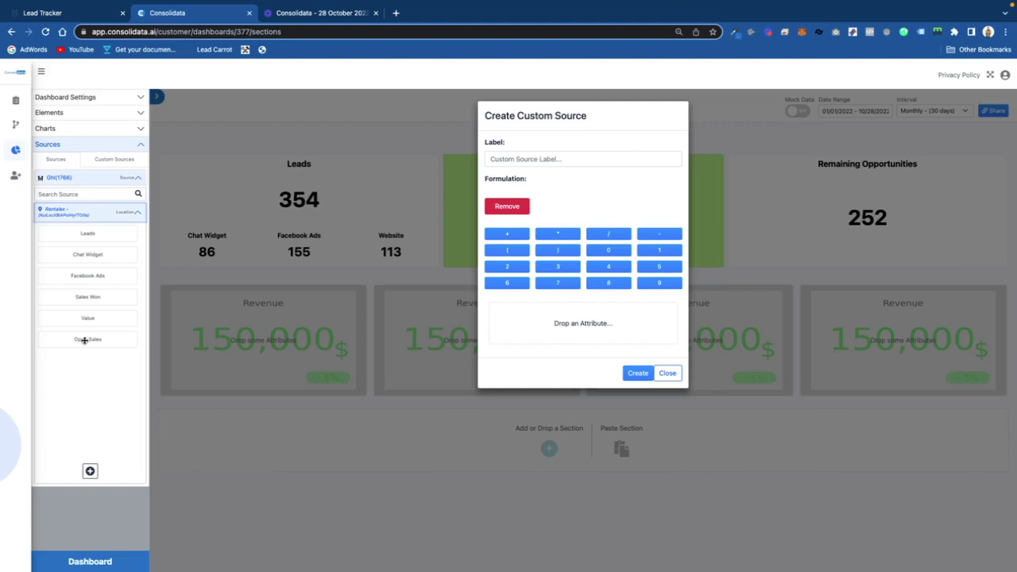
drag(86, 339, 545, 334)
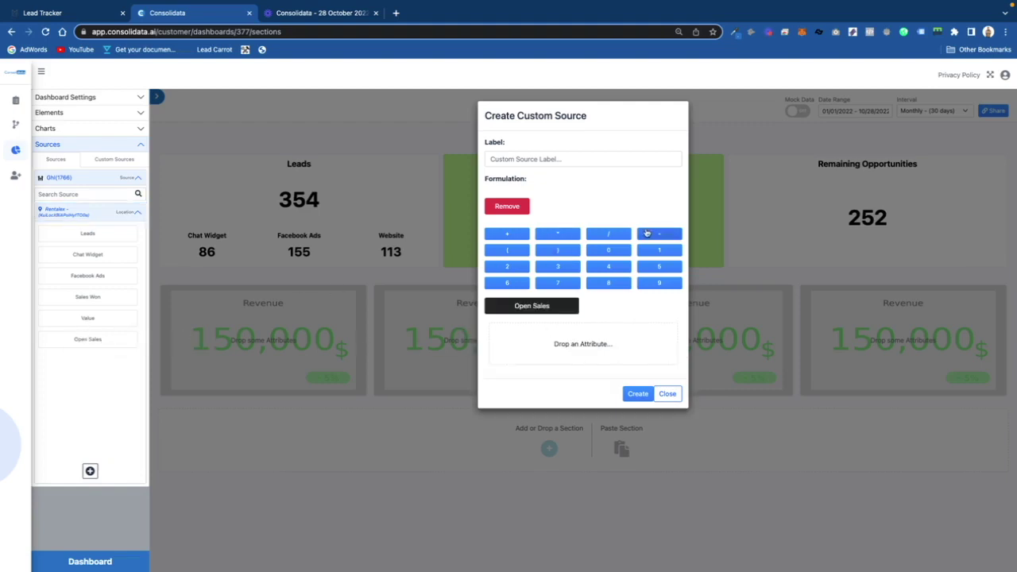
drag(107, 321, 568, 342)
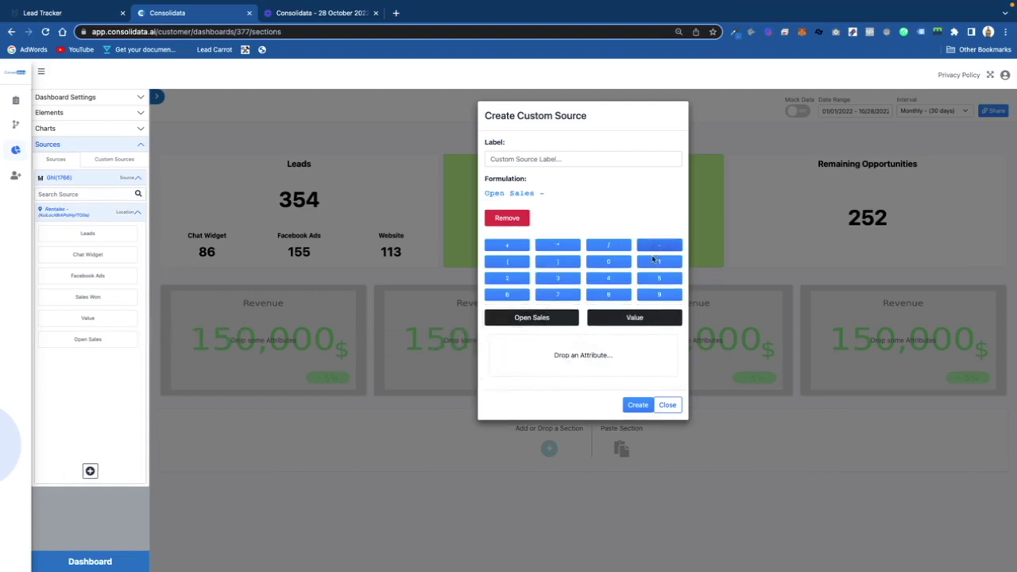
click(575, 158)
text(Potential Payments)
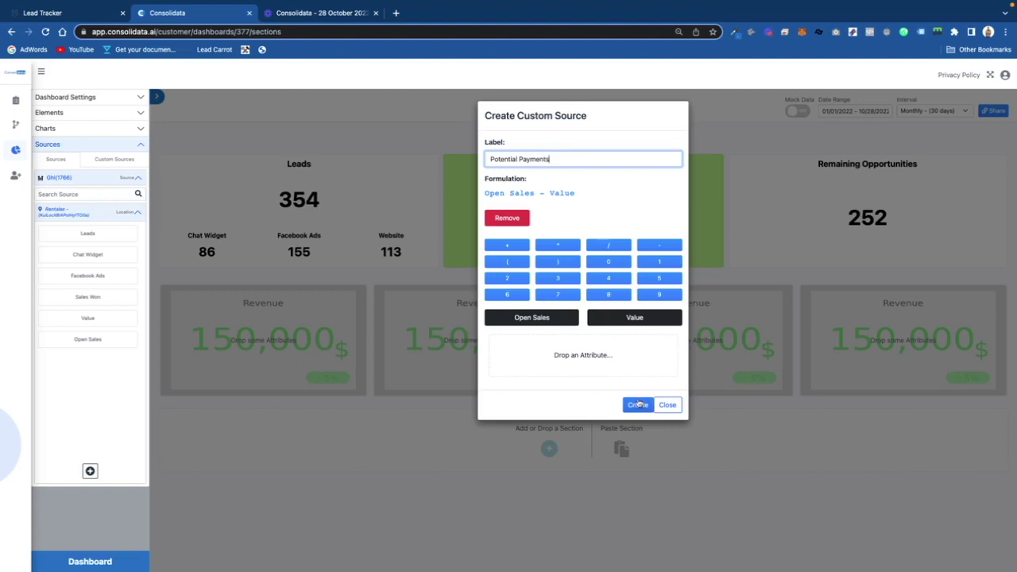
click(638, 404)
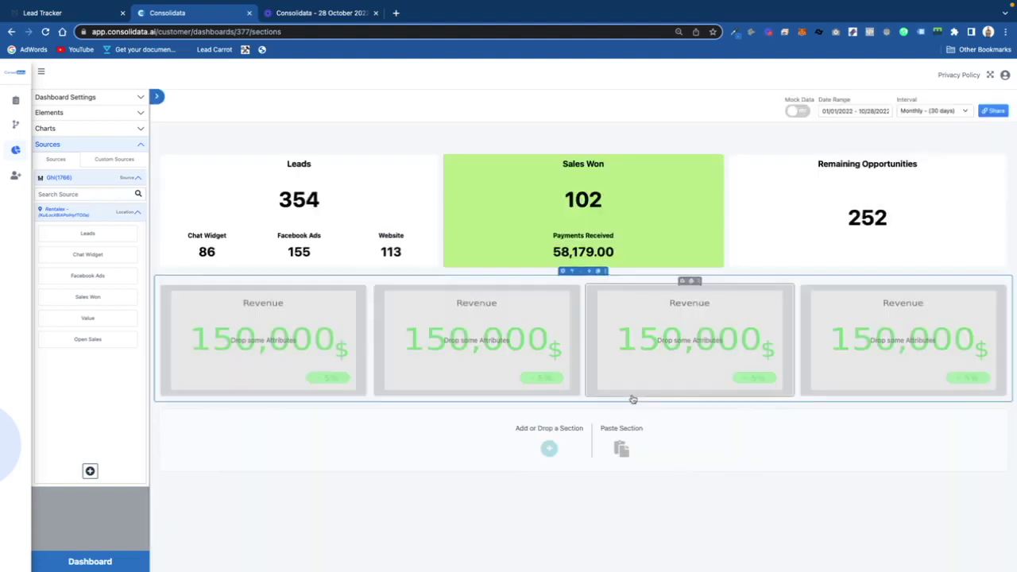
Add Potential Payments to the Remaining Opportunities card with a pasted label and decimals (34,001.00)
click(112, 165)
drag(55, 215, 891, 233)
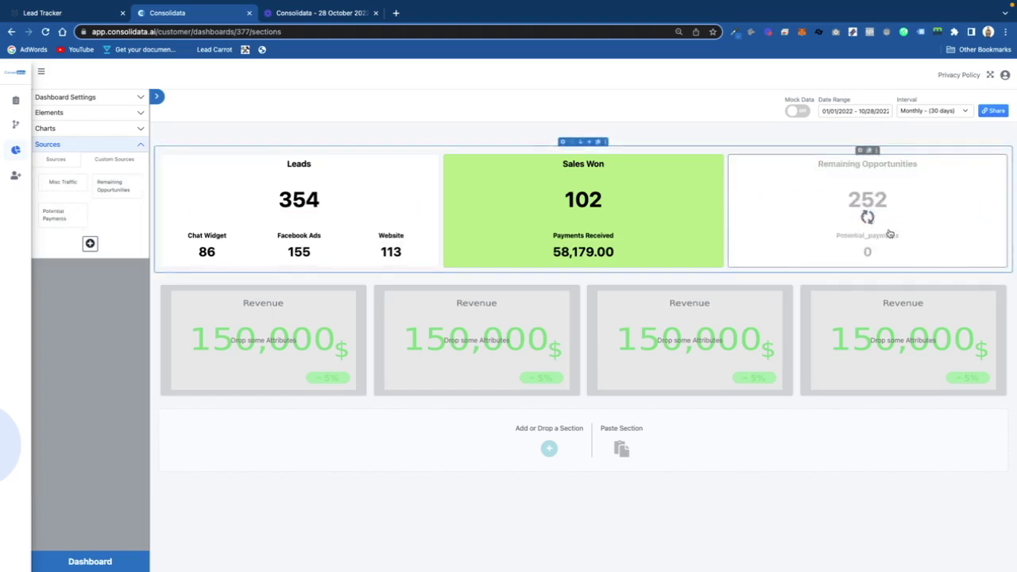
click(862, 152)
click(106, 140)
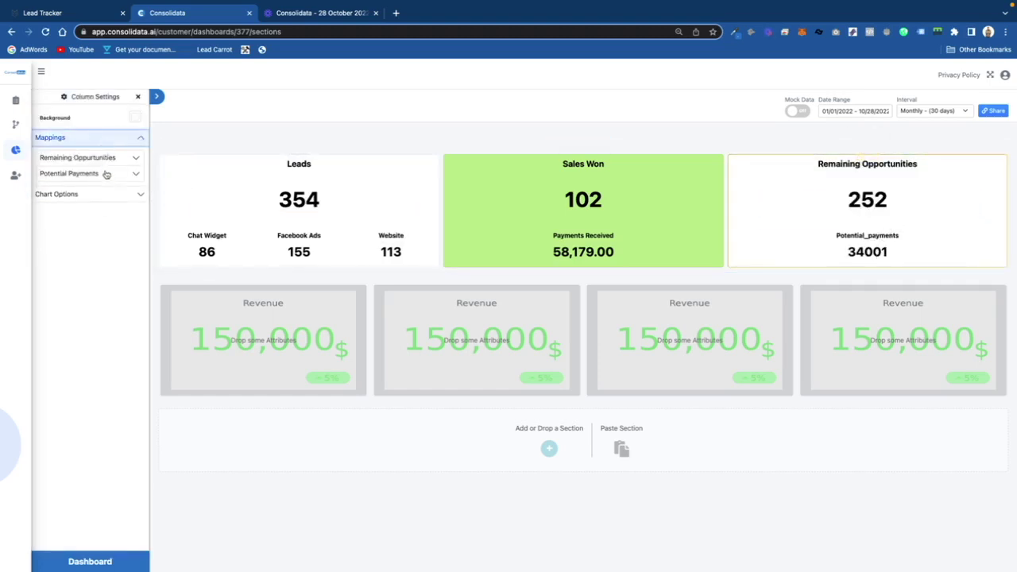
click(106, 174)
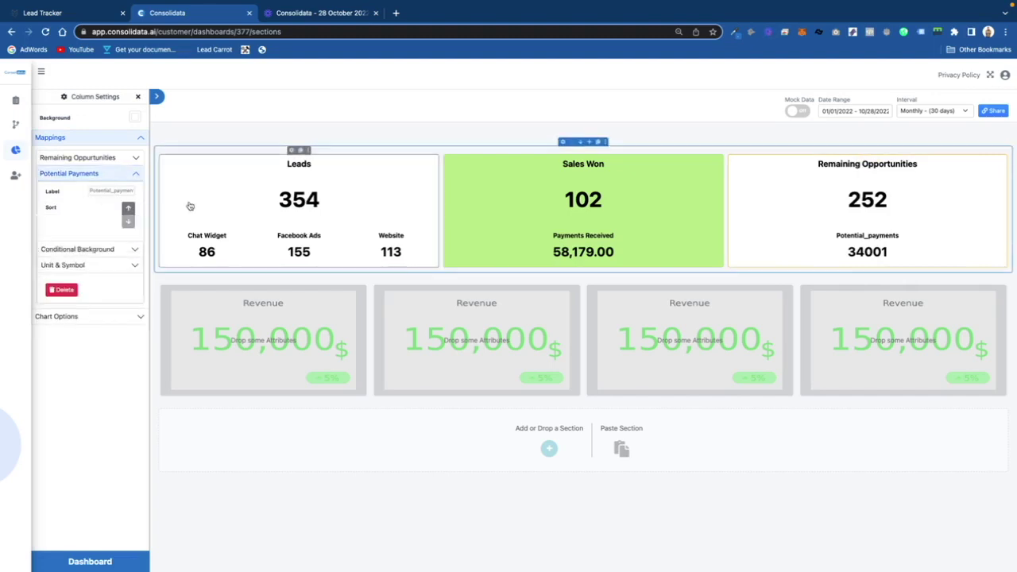
click(111, 190)
text(Potential Payments)
click(119, 265)
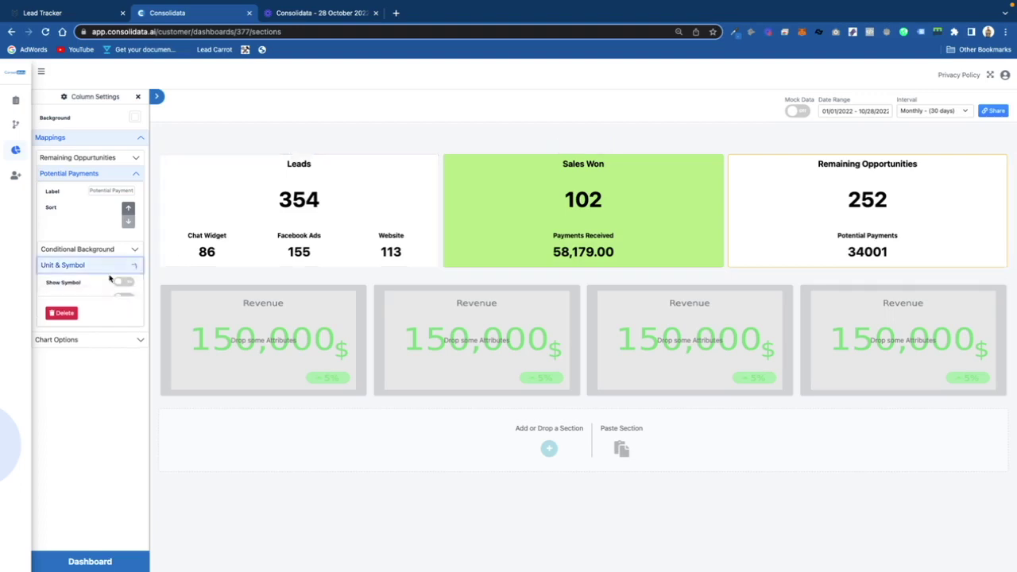
click(123, 298)
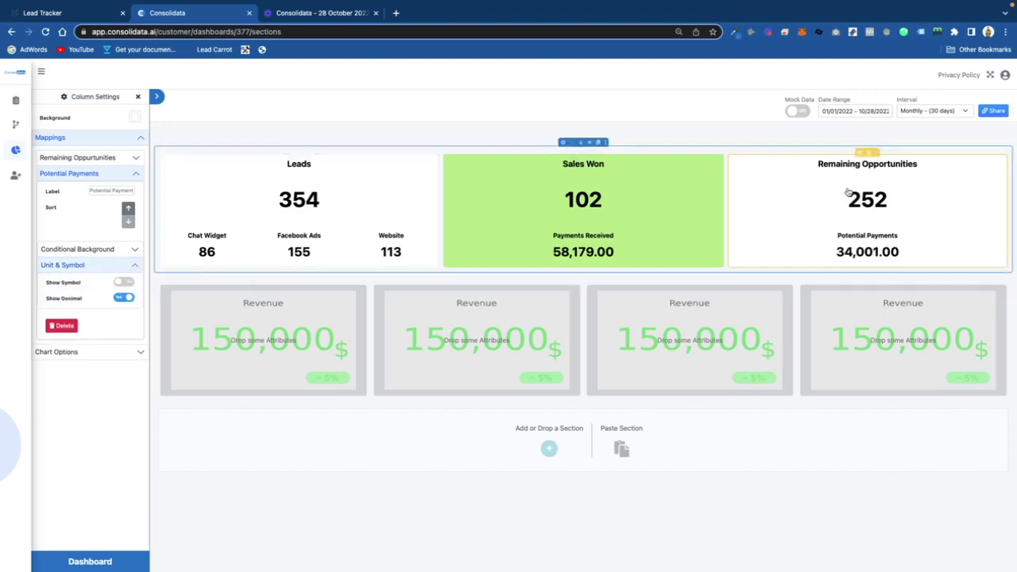
click(138, 96)
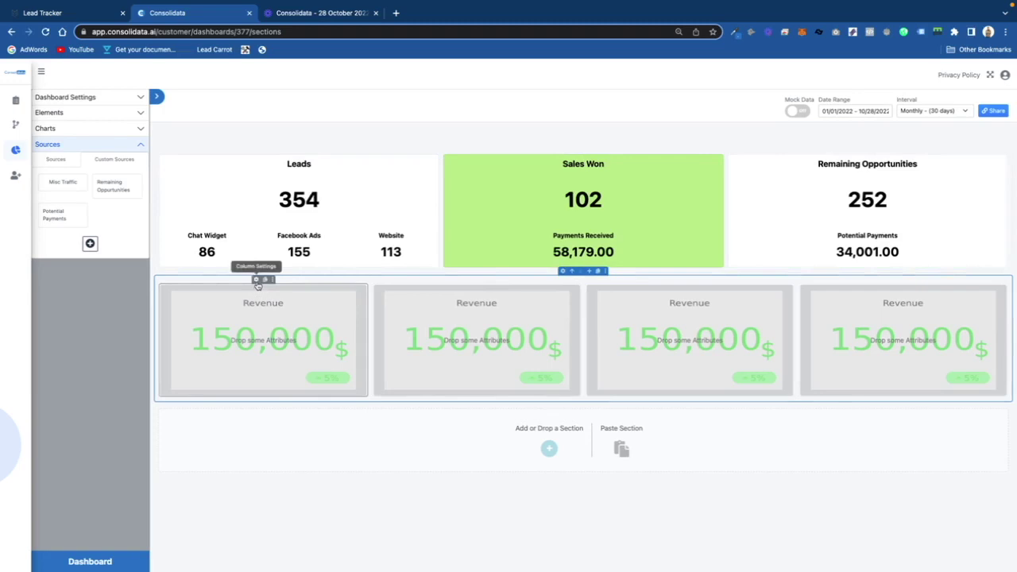
Leave the Rentalex attributes and go to the Dashboards list
click(56, 160)
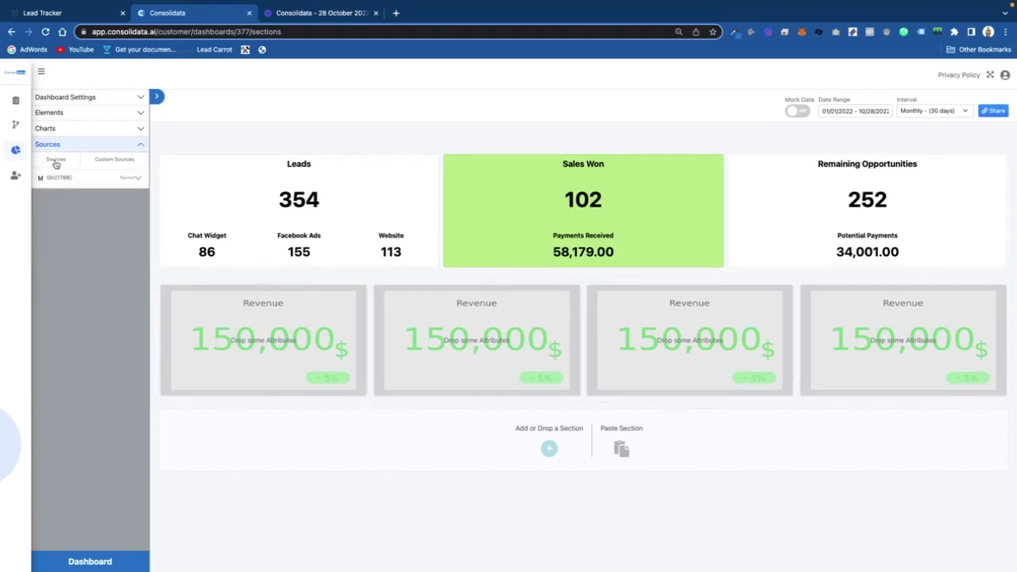
click(62, 177)
click(93, 215)
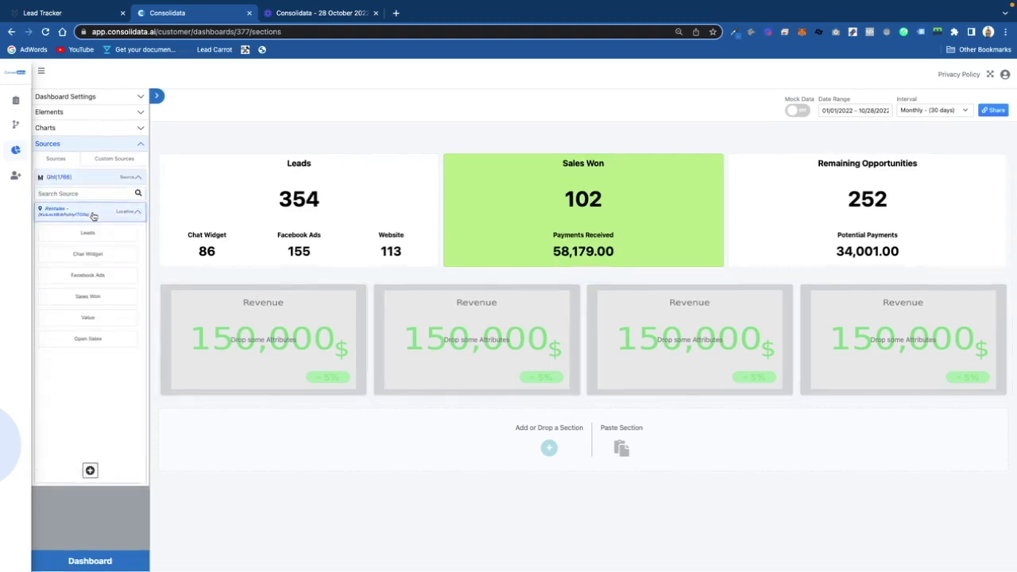
click(93, 211)
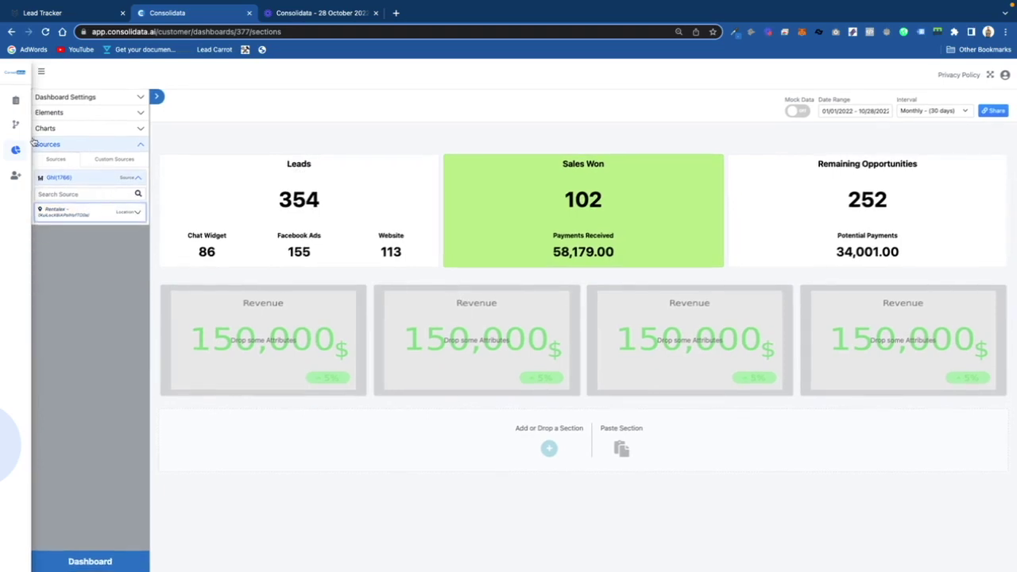
mouse_move(46, 157)
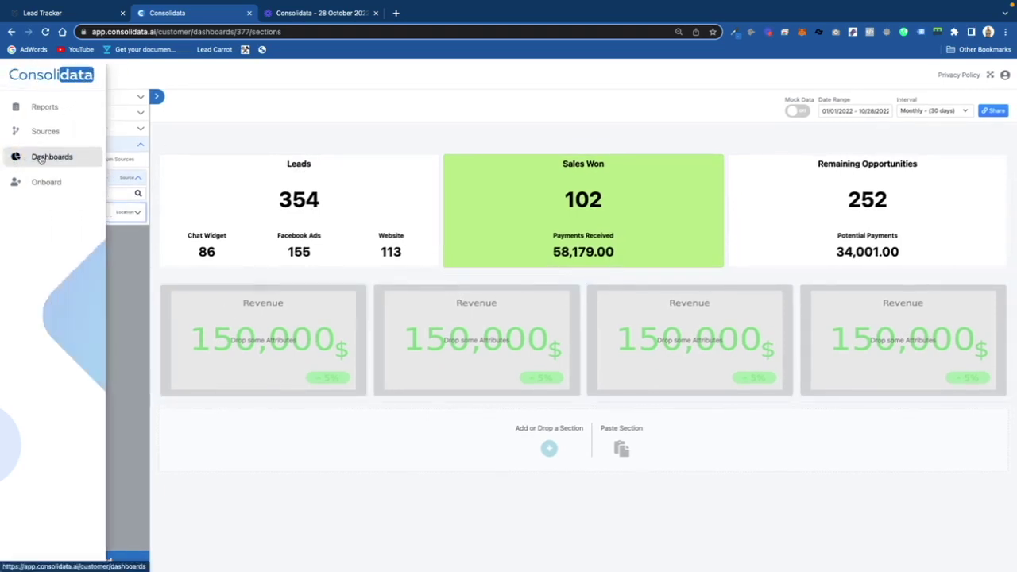
click(48, 134)
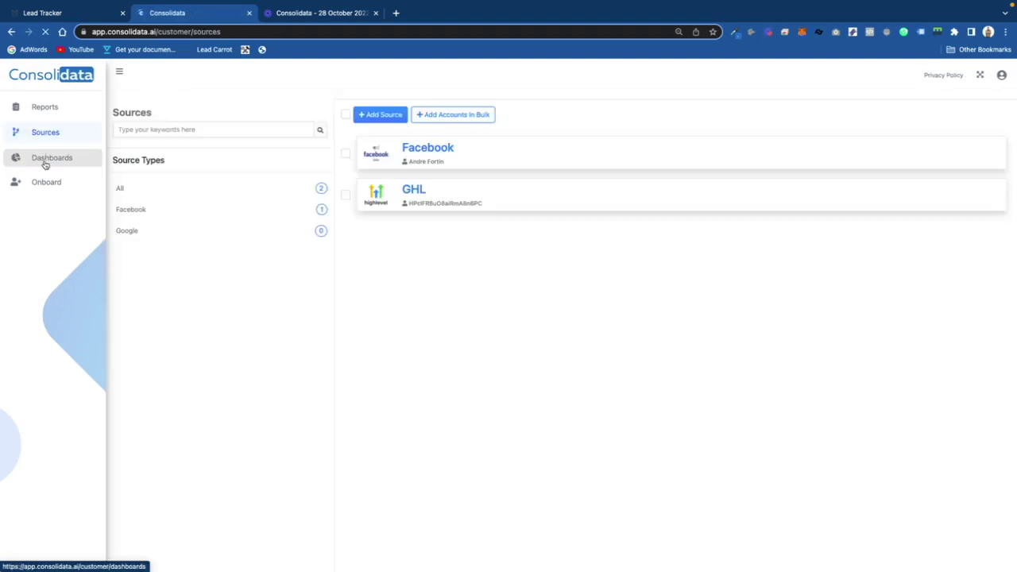
click(42, 163)
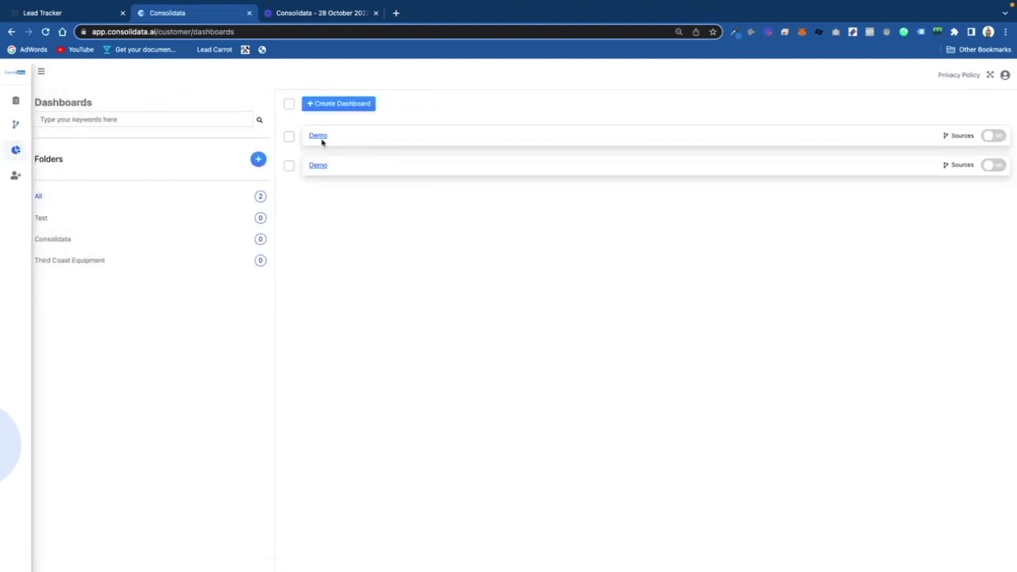
Add Facebook as a Demo dashboard source and switch off mock data to show live figures
click(321, 136)
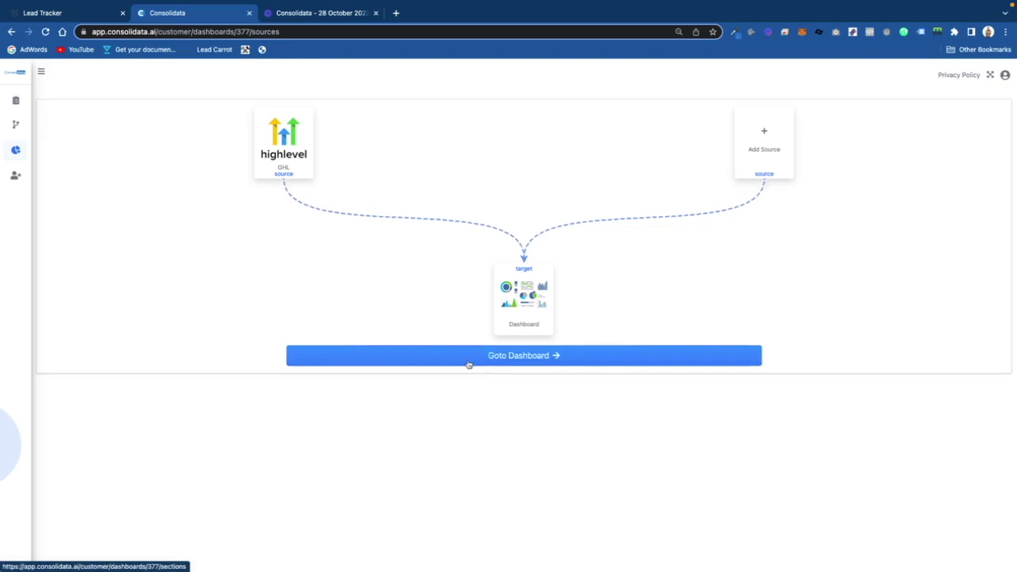
click(761, 145)
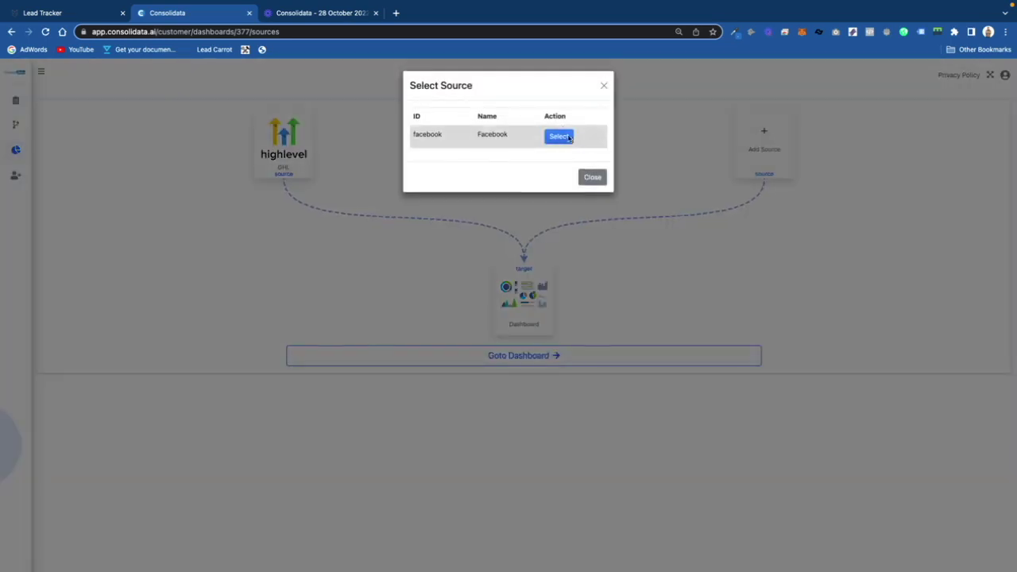
click(565, 136)
click(546, 358)
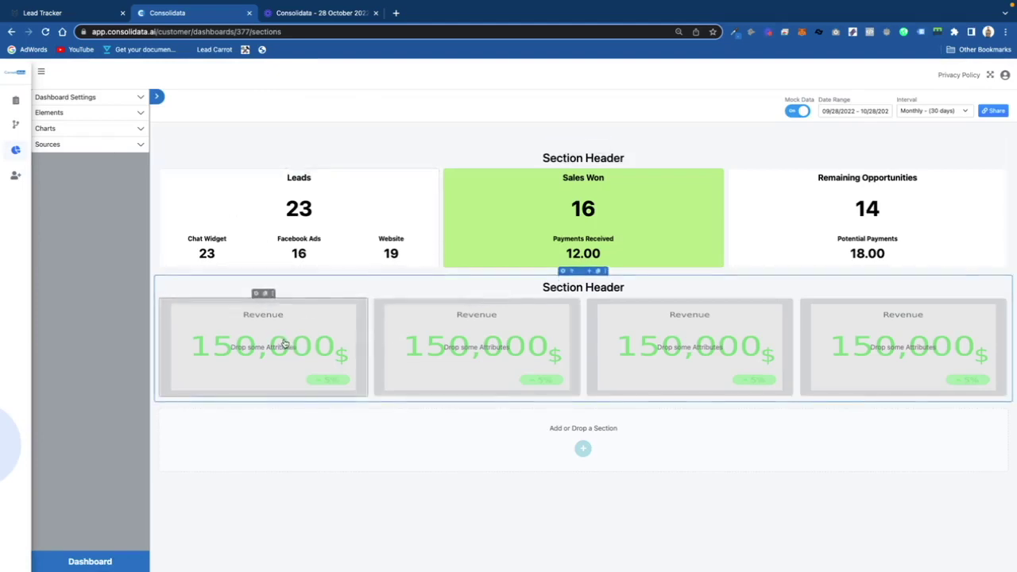
click(795, 111)
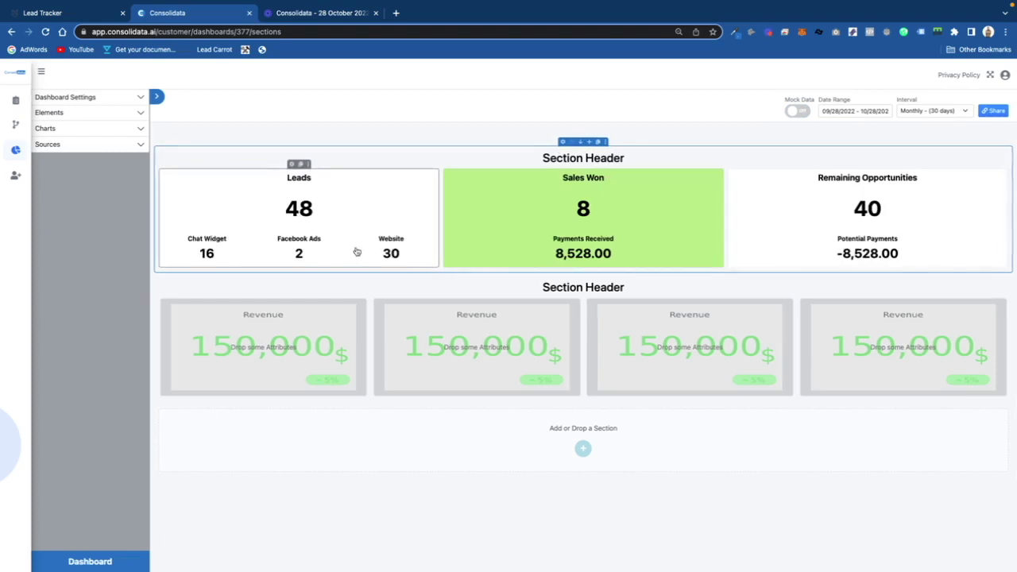
click(830, 111)
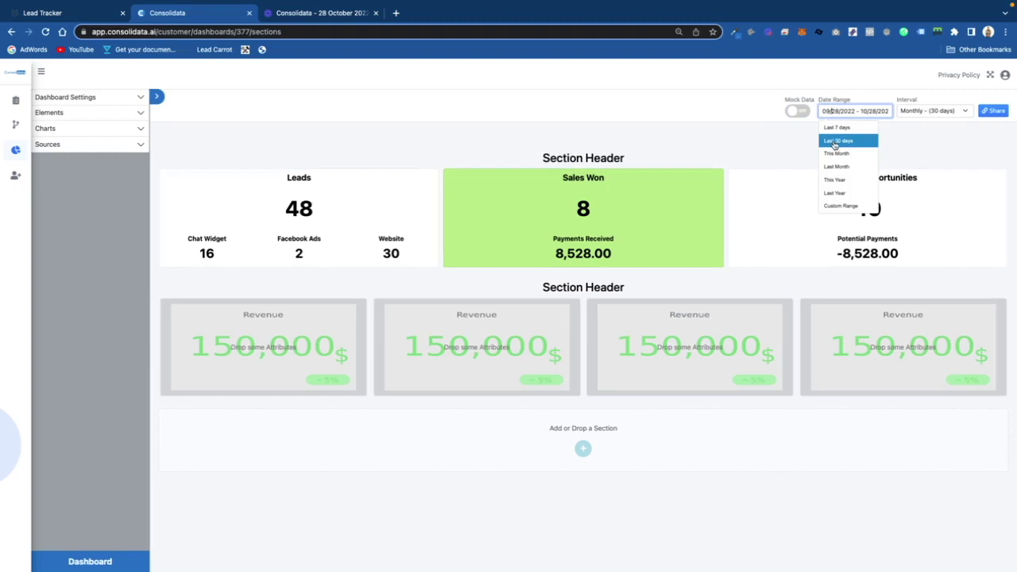
Choose the This Year preset, making the range 01/01/2022 – 10/28/2022
click(835, 184)
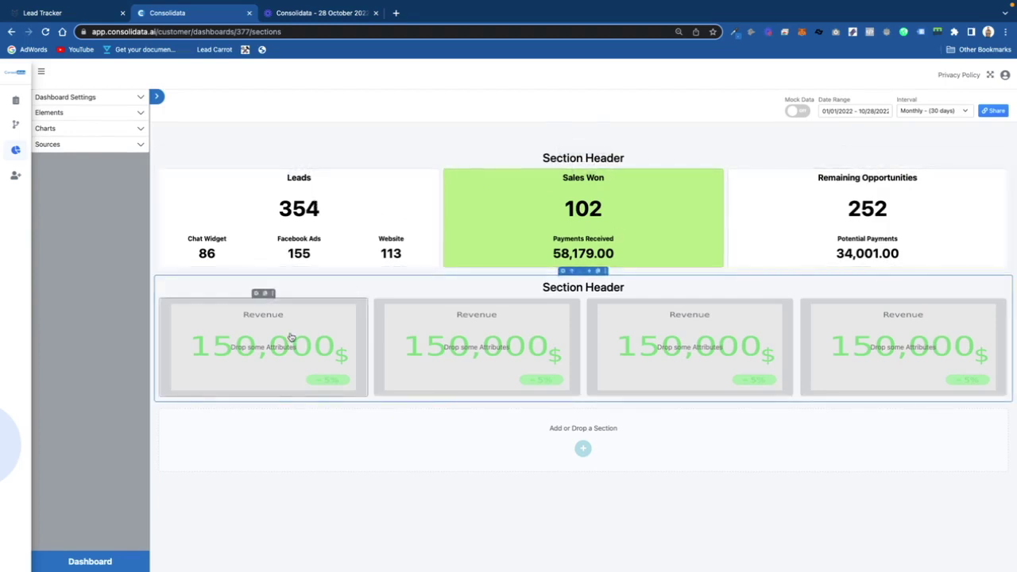
Find the Facebook ad account's Spend attribute and place it on the first second-row card
click(132, 144)
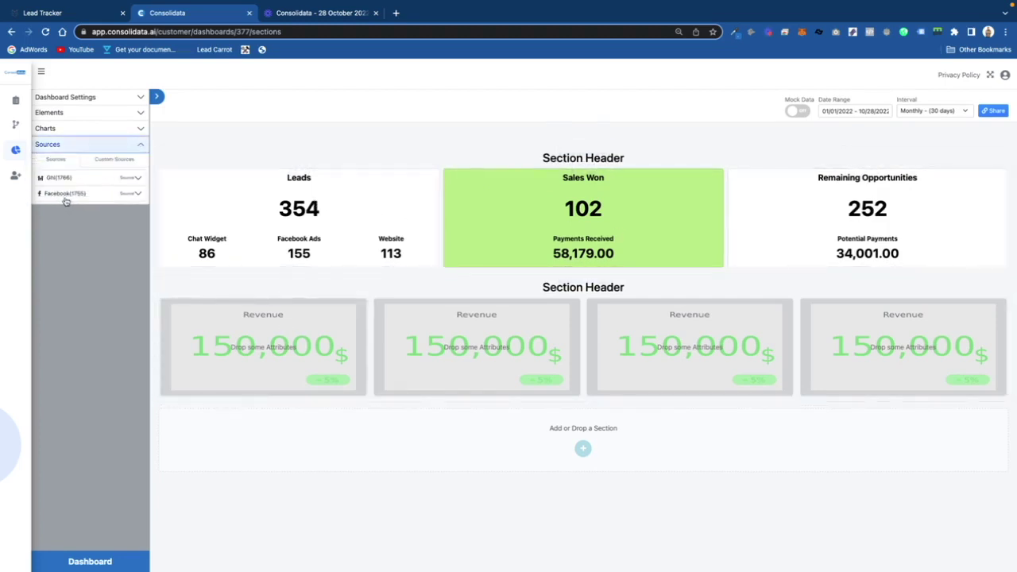
click(67, 197)
click(87, 230)
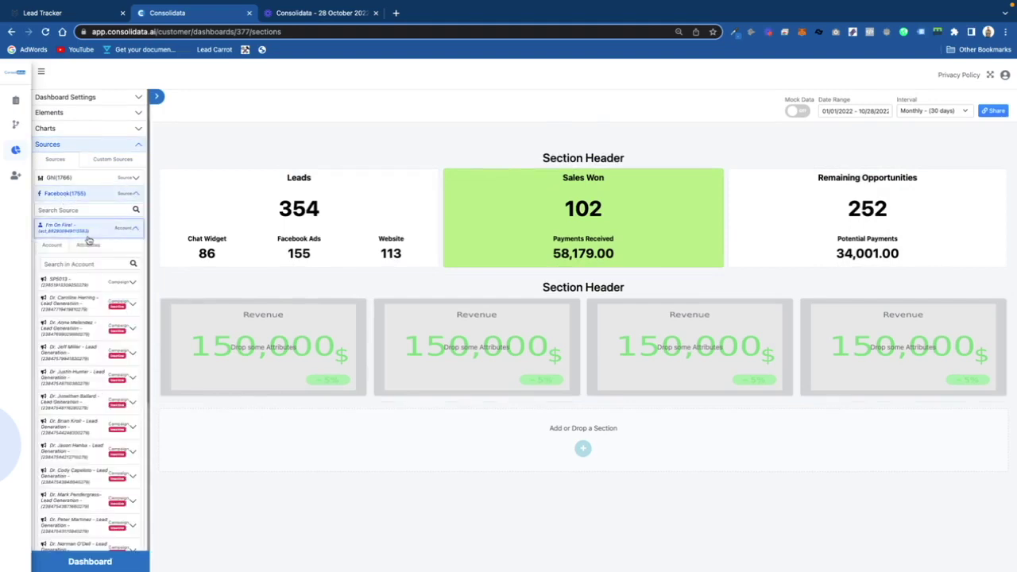
click(89, 246)
click(84, 263)
text(spend)
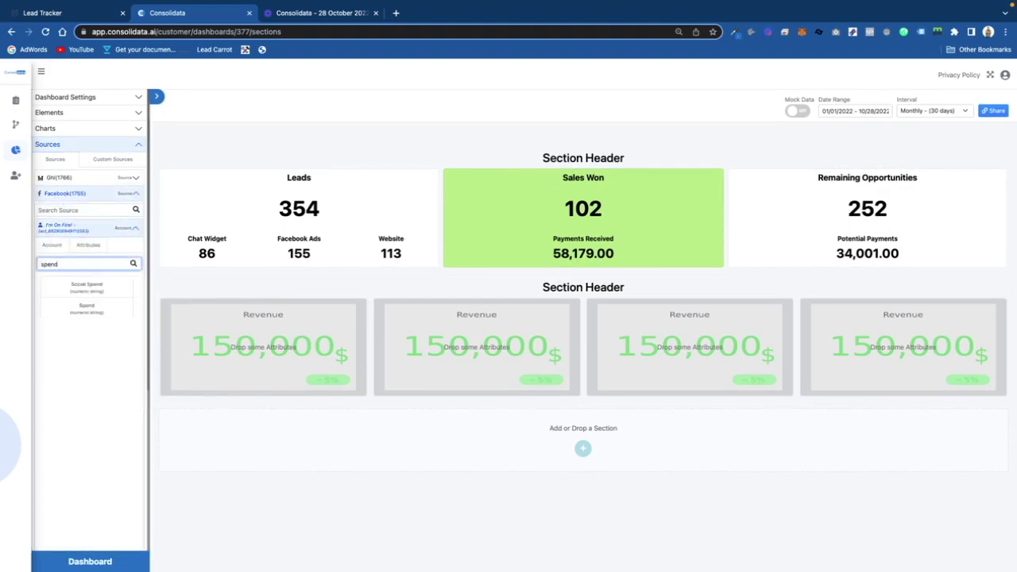
drag(86, 307, 263, 352)
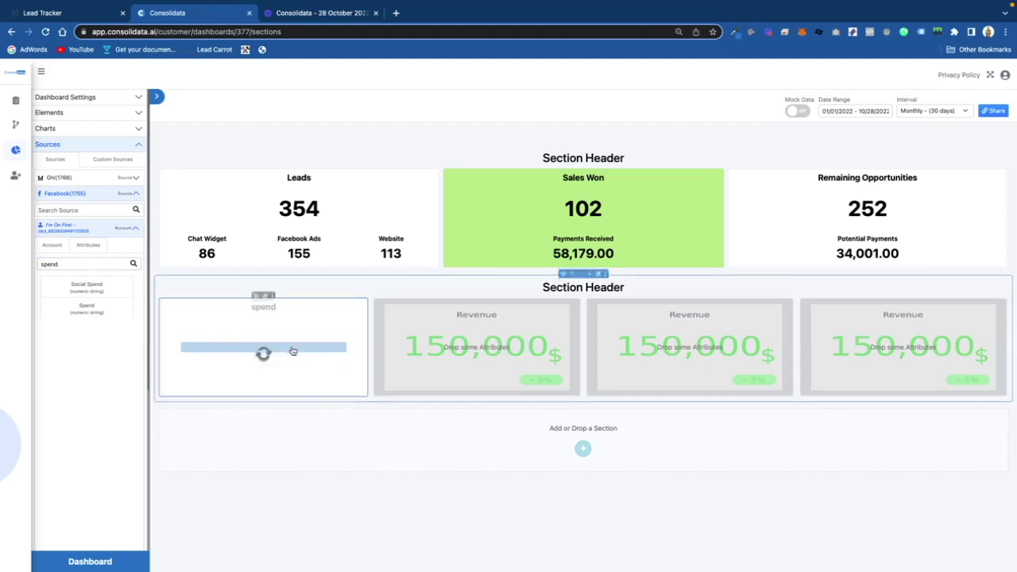
Label the spend card 'Facebook Spend' and show its value with decimals (404.28)
click(265, 294)
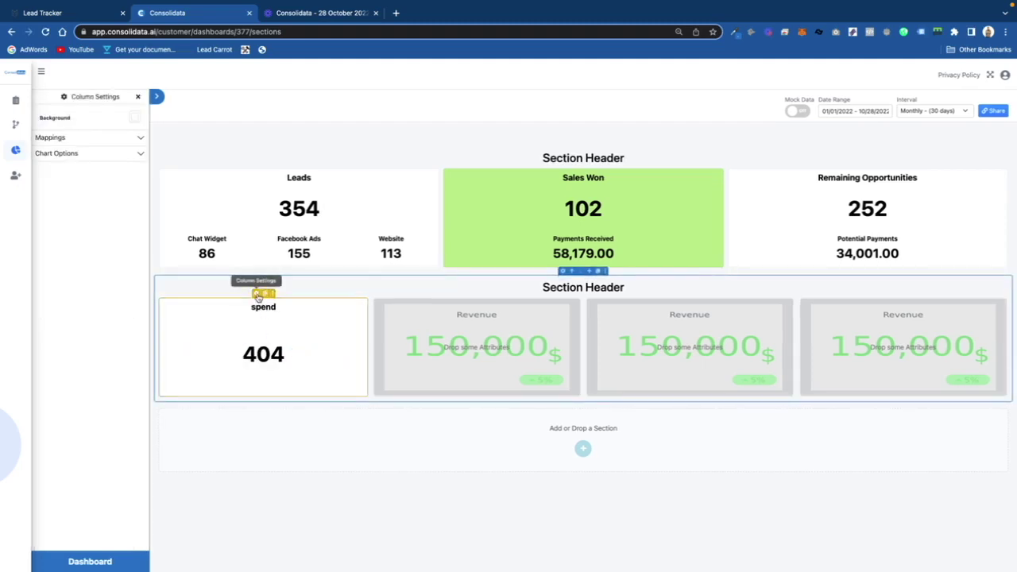
click(132, 138)
click(90, 159)
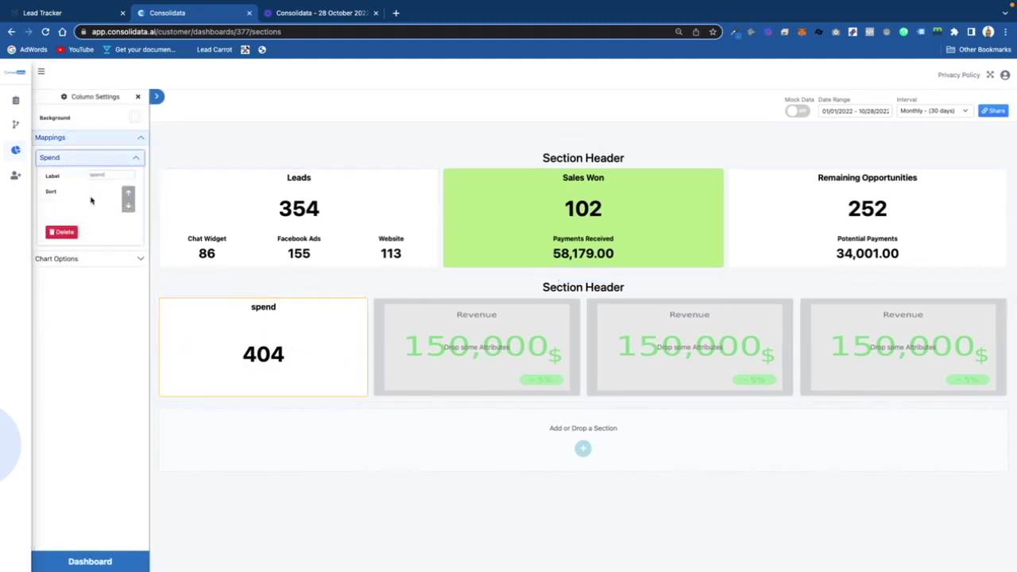
click(93, 174)
text(Facebook S)
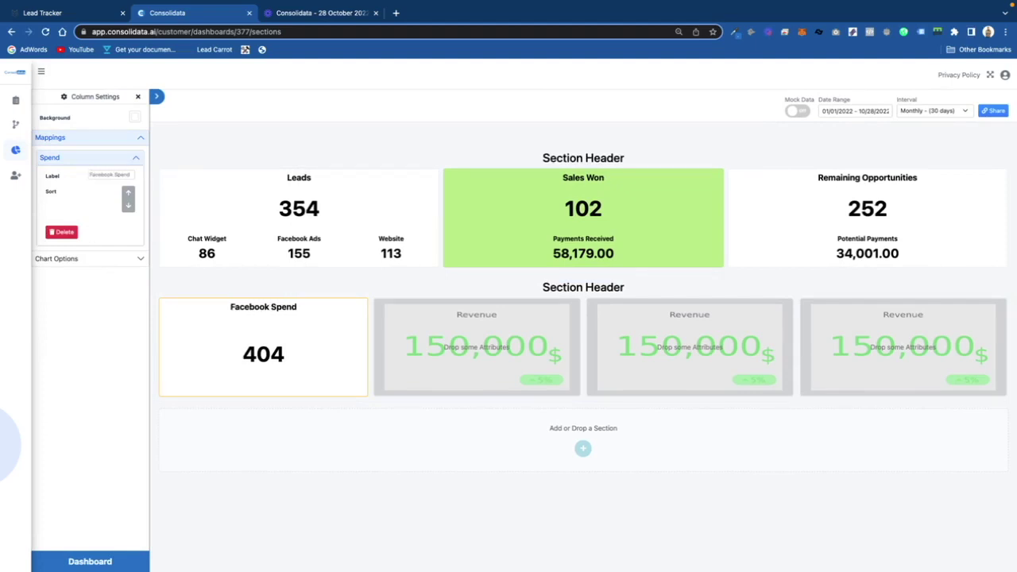
click(99, 259)
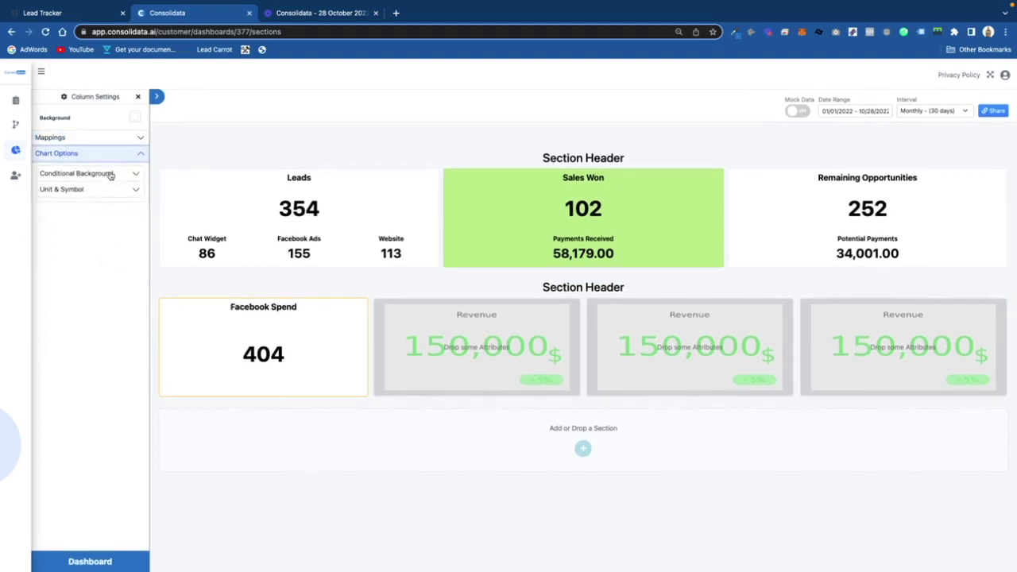
click(109, 193)
click(126, 229)
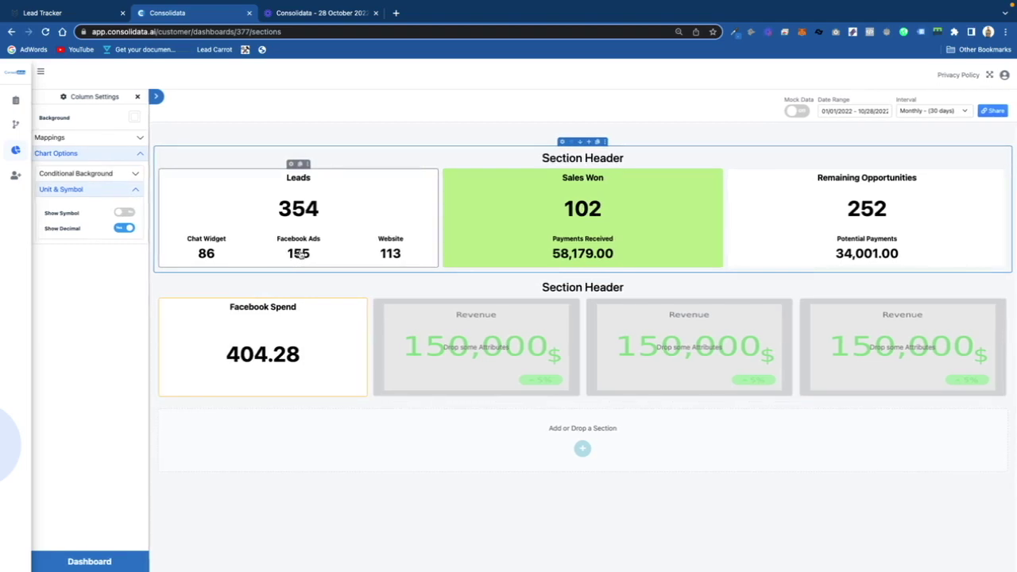
click(130, 154)
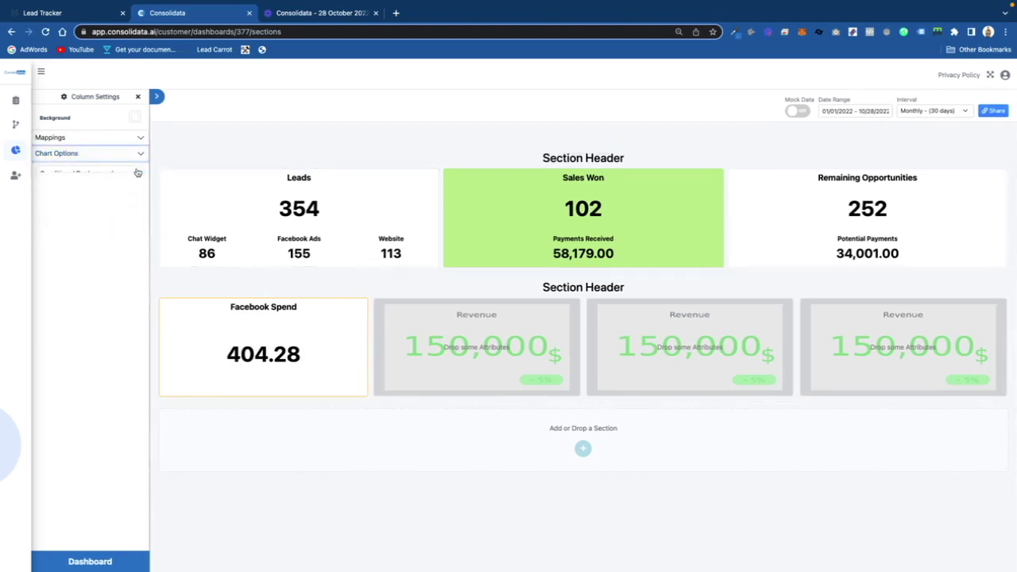
click(140, 98)
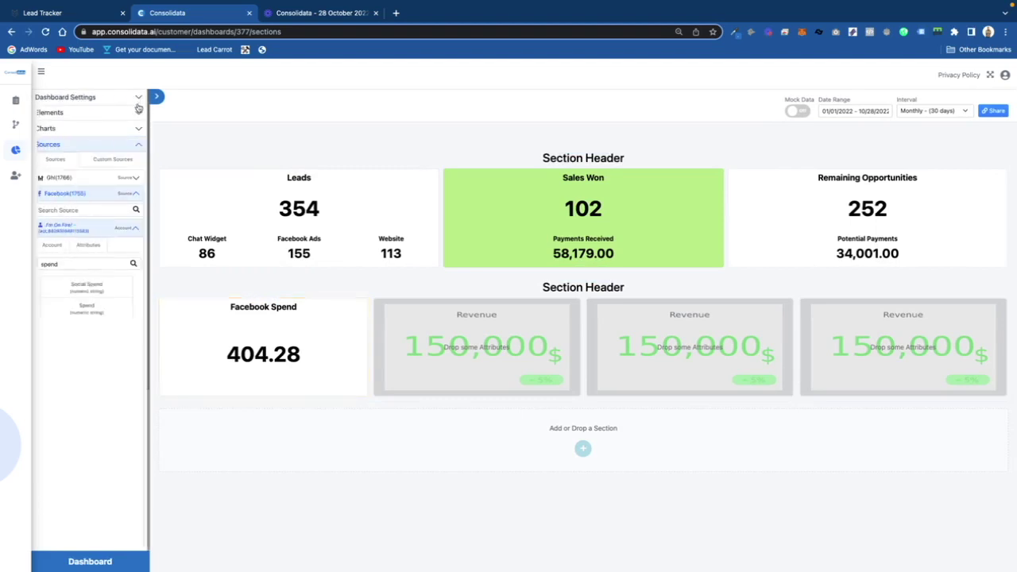
Start a new custom source and drag in the Spend and Facebook Ads attributes
click(115, 161)
click(89, 244)
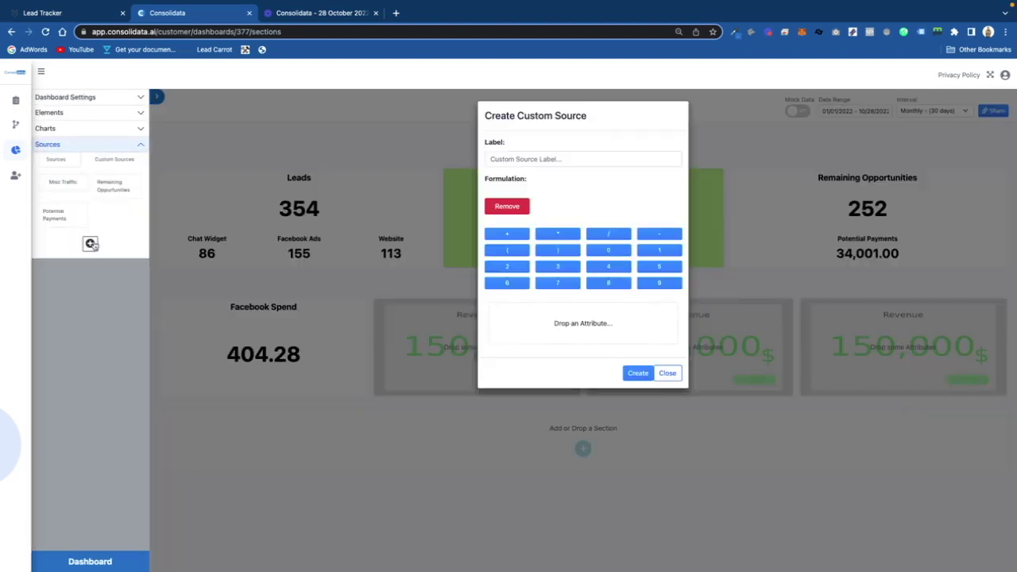
click(72, 161)
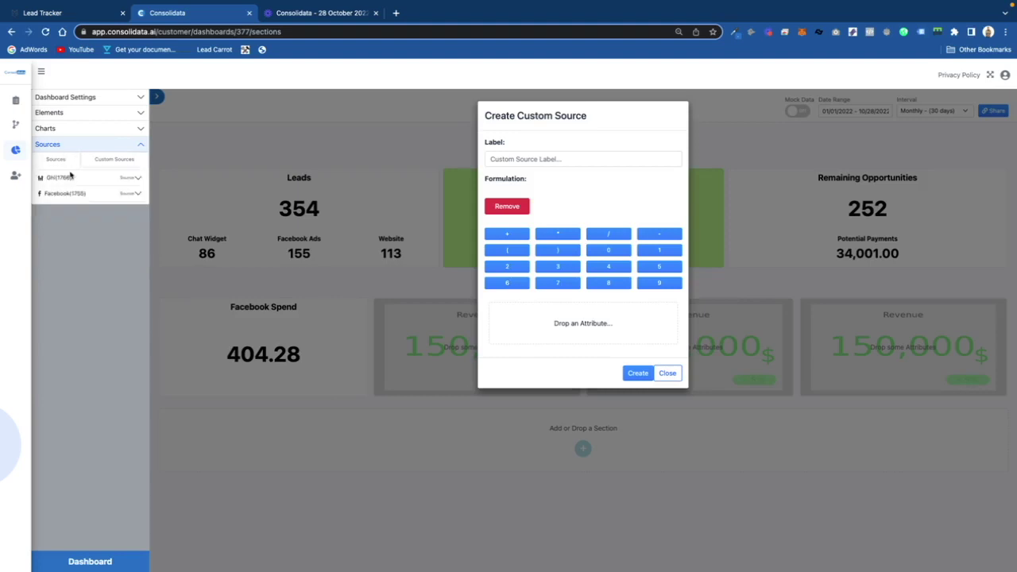
click(78, 194)
click(74, 230)
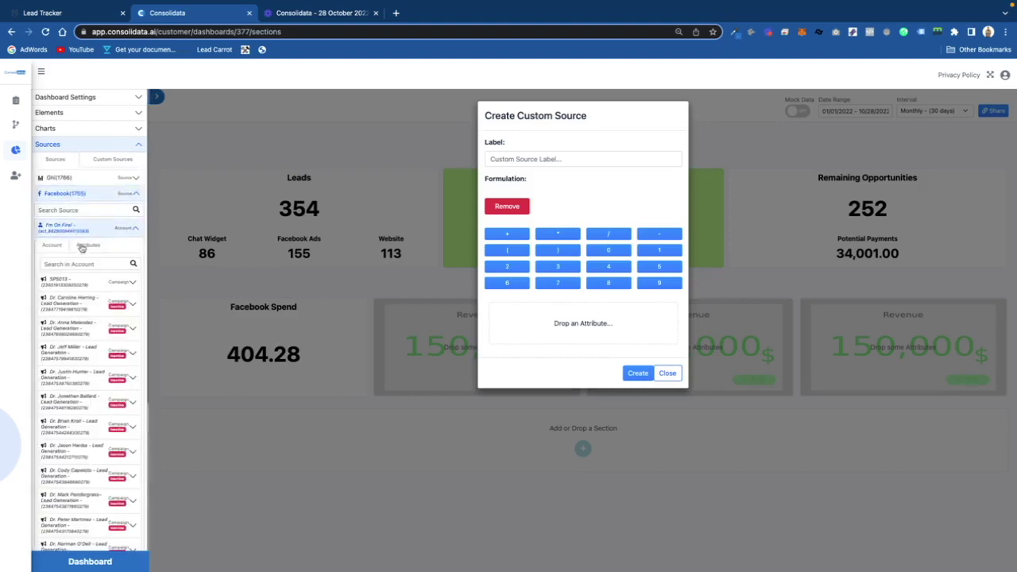
click(88, 246)
click(84, 261)
text(spend)
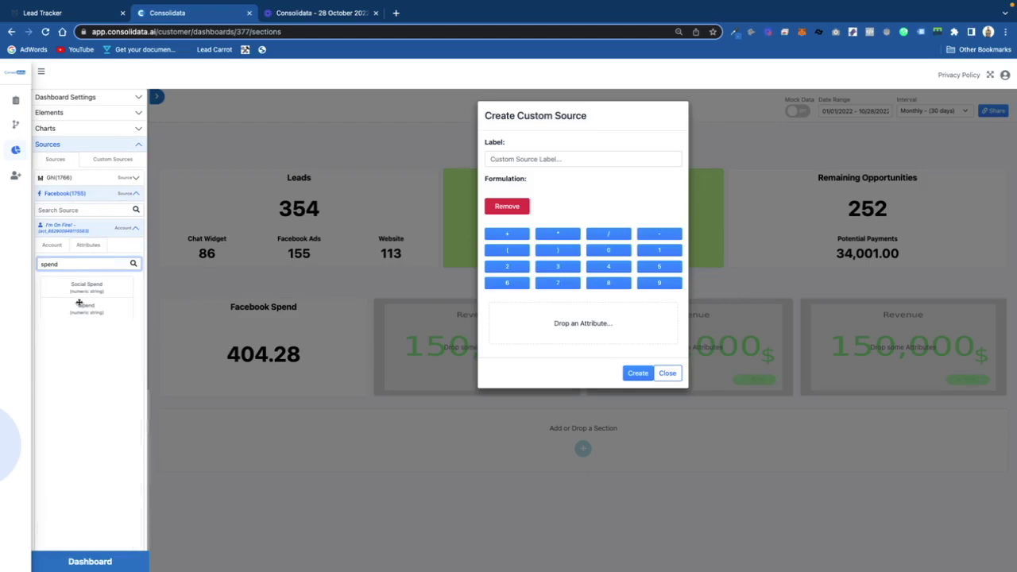
drag(80, 303, 544, 317)
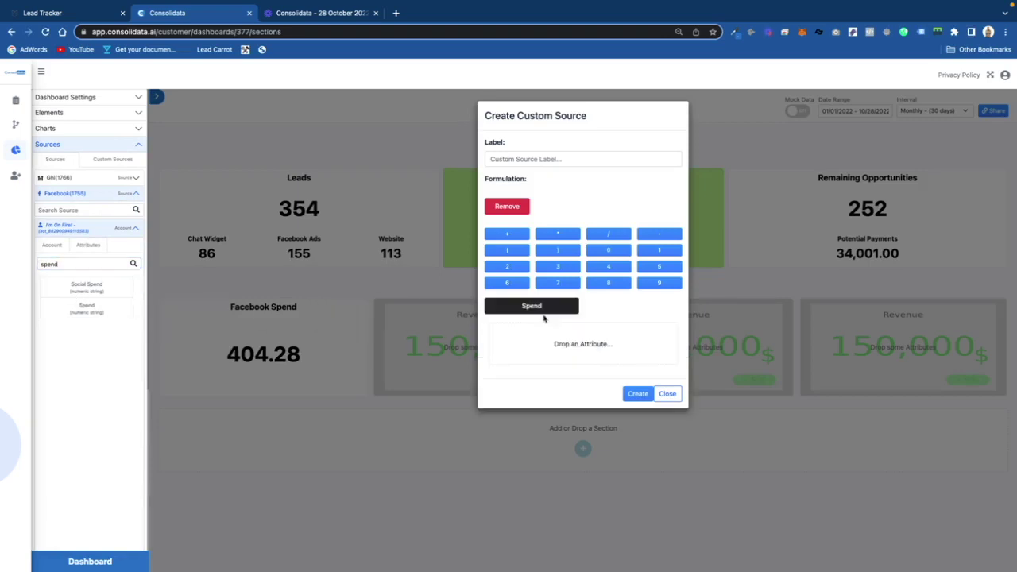
click(91, 178)
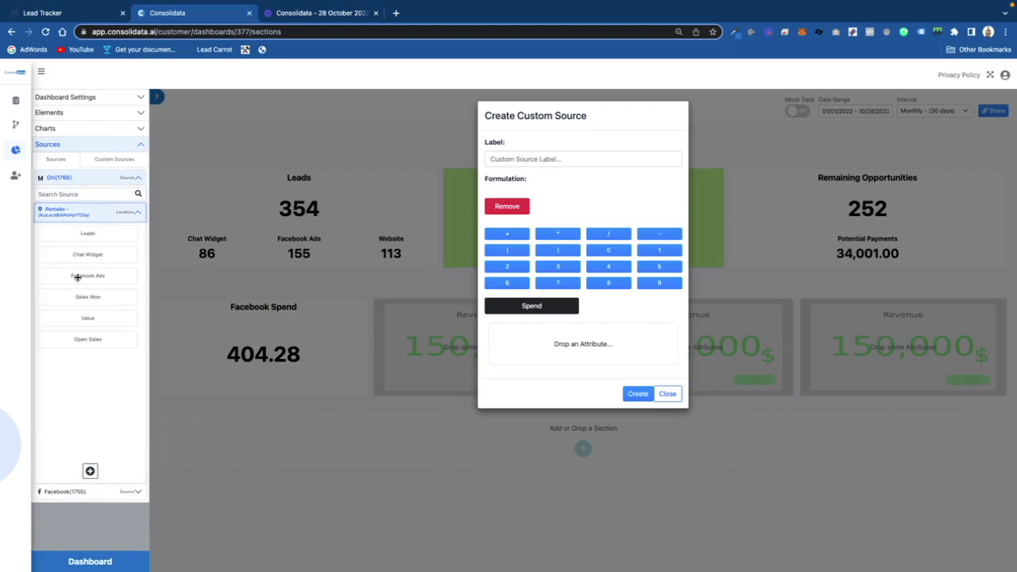
drag(77, 276, 582, 340)
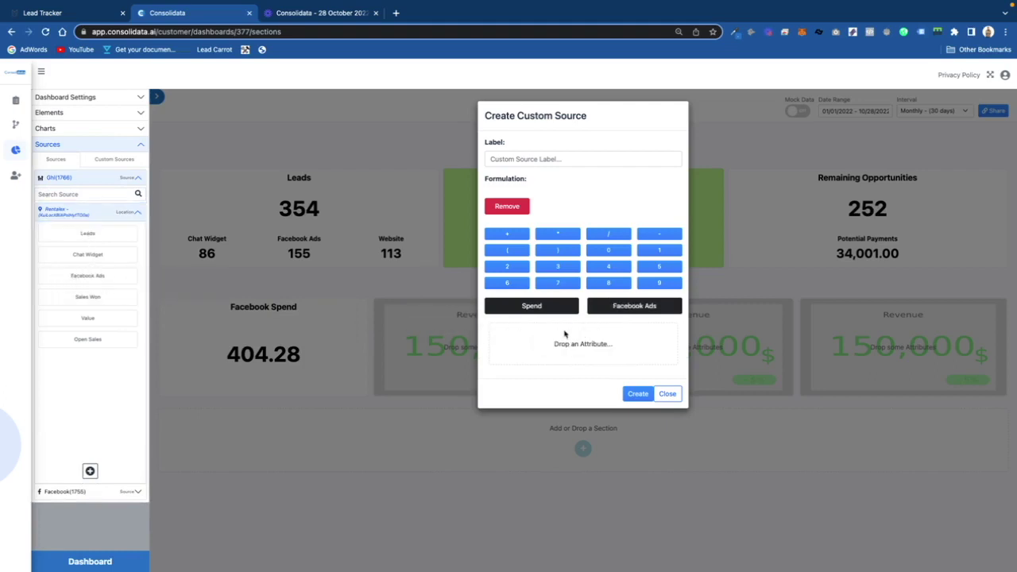
Compose Spend ÷ Facebook Ads, label it CPL, and create it
click(532, 306)
click(611, 246)
click(625, 317)
click(534, 159)
text(CPL)
click(638, 405)
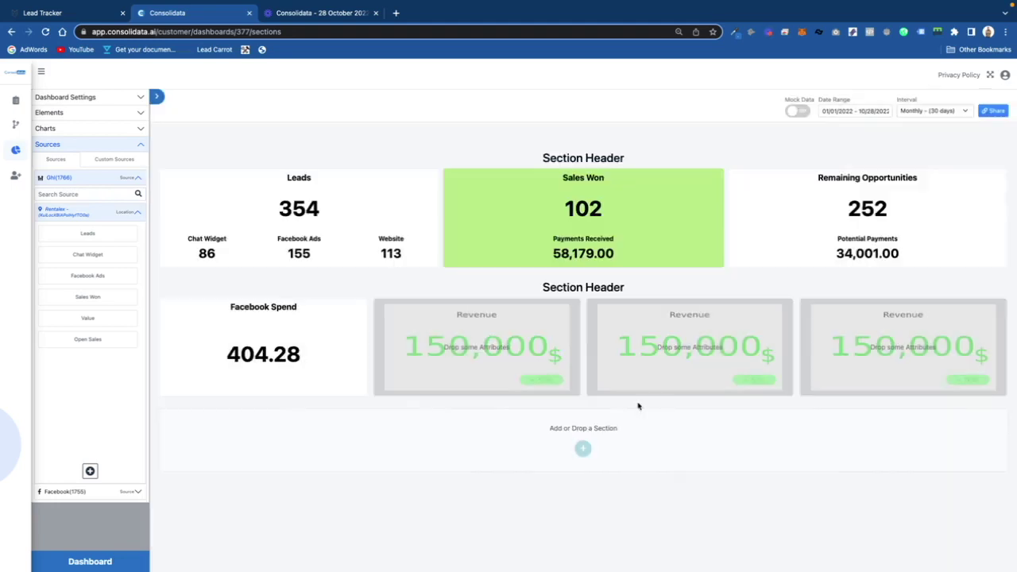
Add CPL from Custom Sources to the Facebook Spend card, shown with decimals as 2.00
click(124, 164)
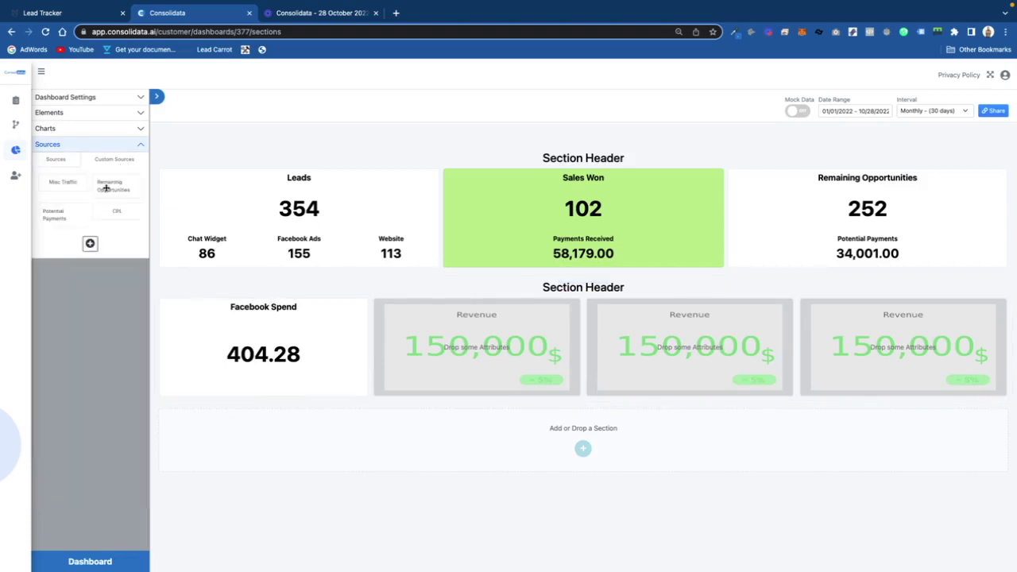
drag(117, 210, 231, 339)
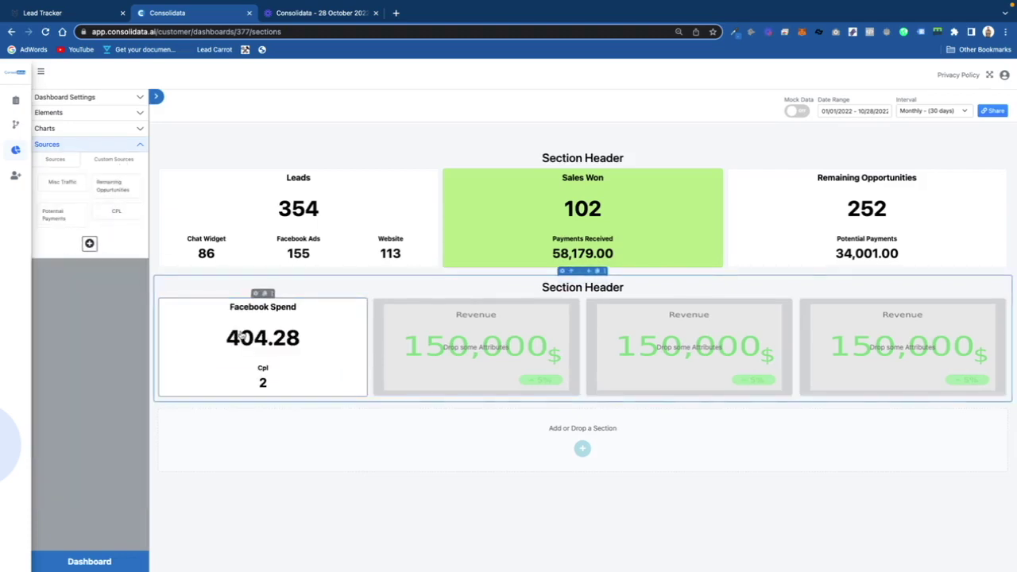
click(255, 294)
click(125, 139)
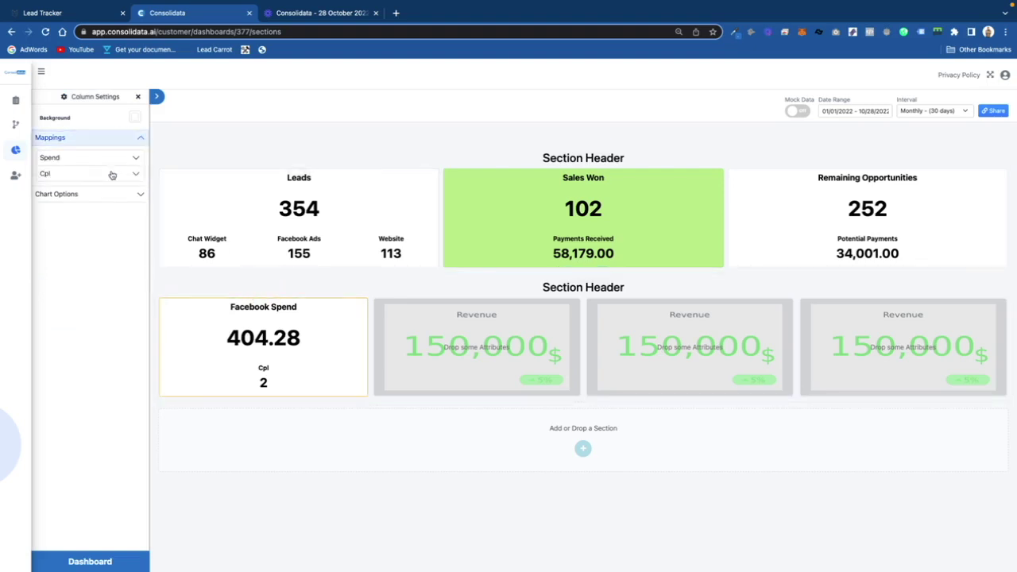
click(112, 174)
click(88, 267)
click(123, 298)
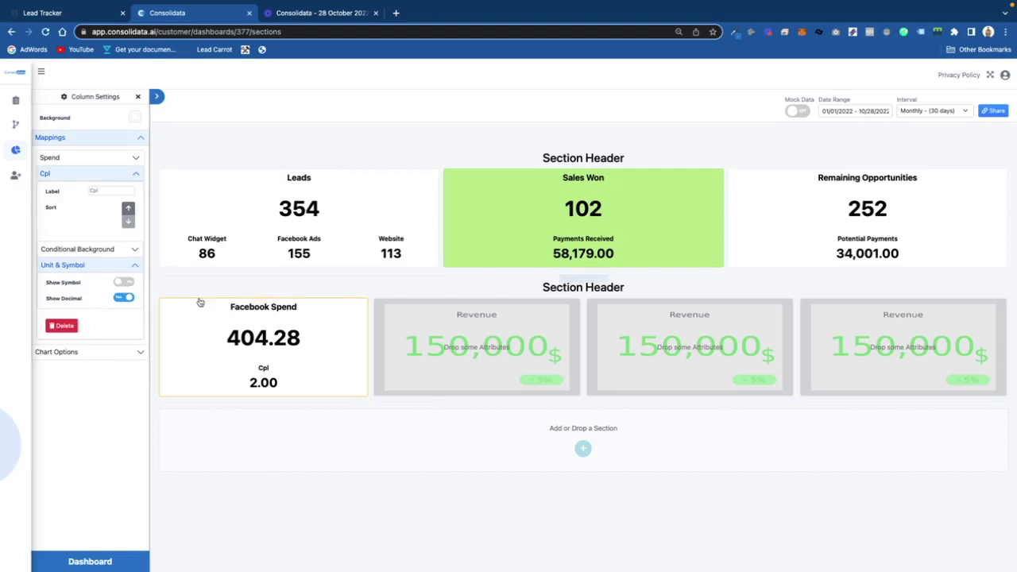
click(137, 268)
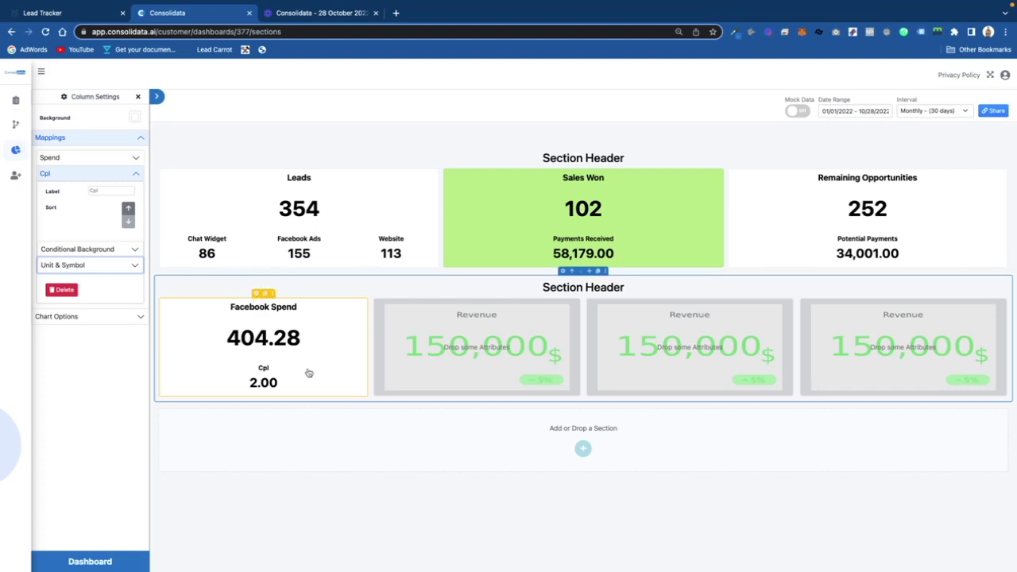
Close the card's column settings and cancel a new custom source
click(137, 98)
click(90, 244)
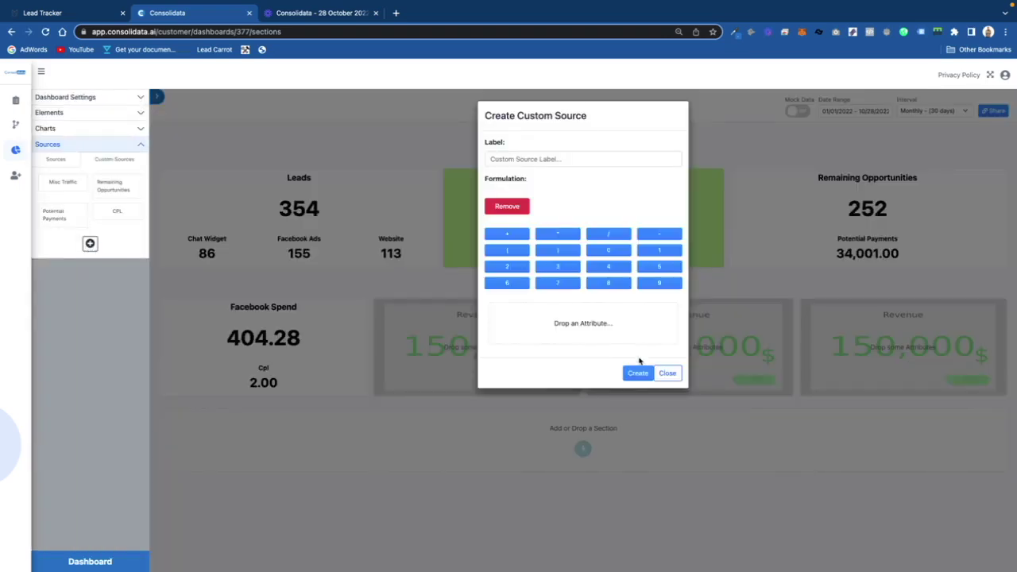
click(667, 373)
Browse the Facebook ad account's attributes, then expand the GHL Rentalex location's metrics
click(56, 158)
click(63, 197)
click(83, 231)
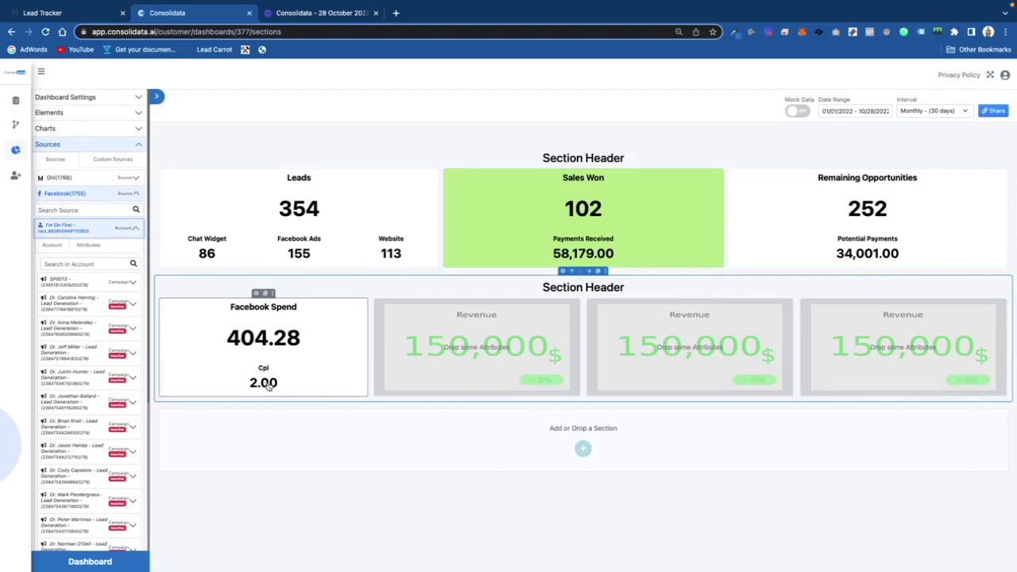
click(83, 246)
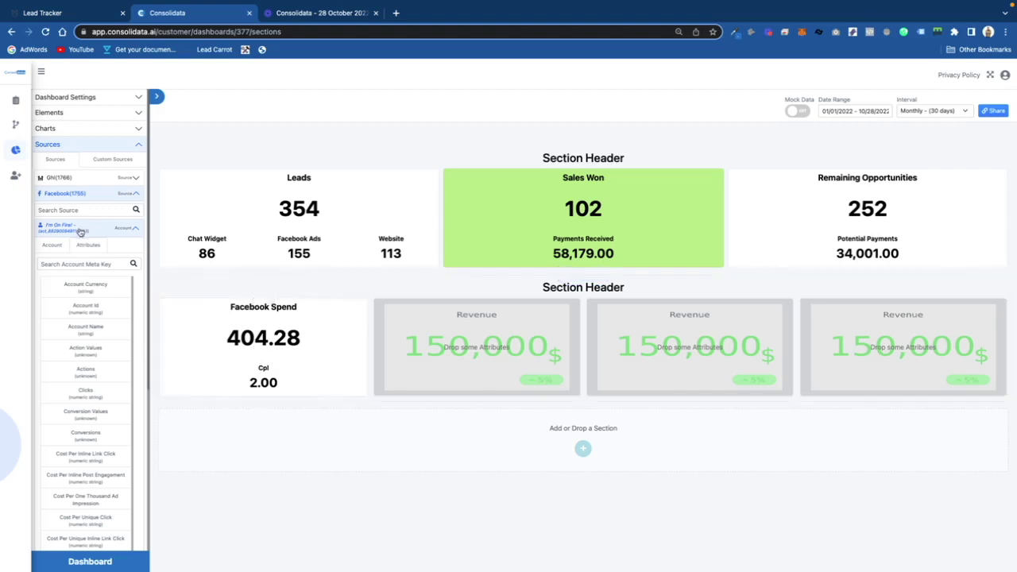
click(81, 180)
click(86, 212)
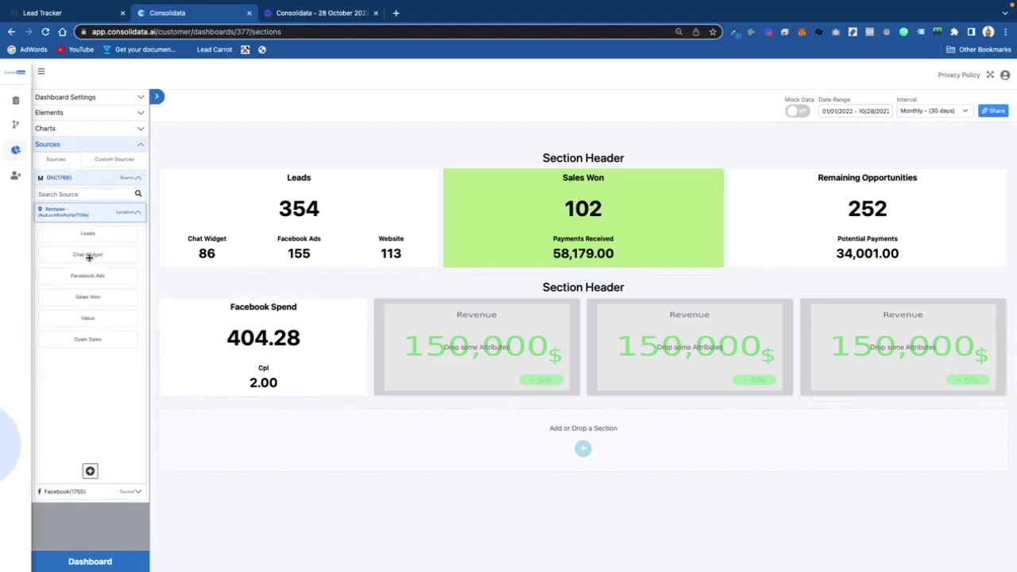
Start a new GHL attribute named Facebook Won that counts Won opportunities
click(91, 471)
click(511, 159)
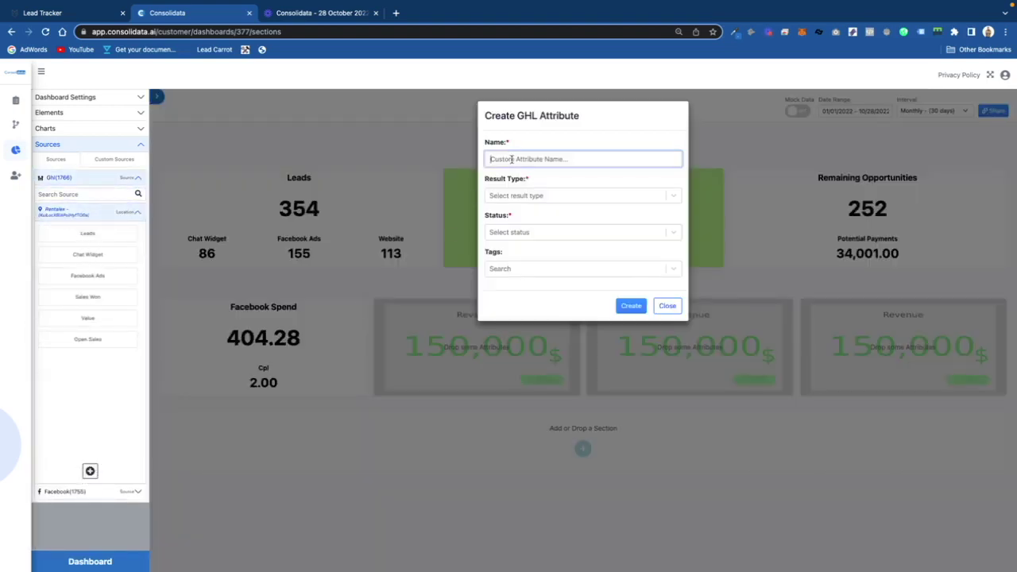
text(Facebook Won)
click(523, 195)
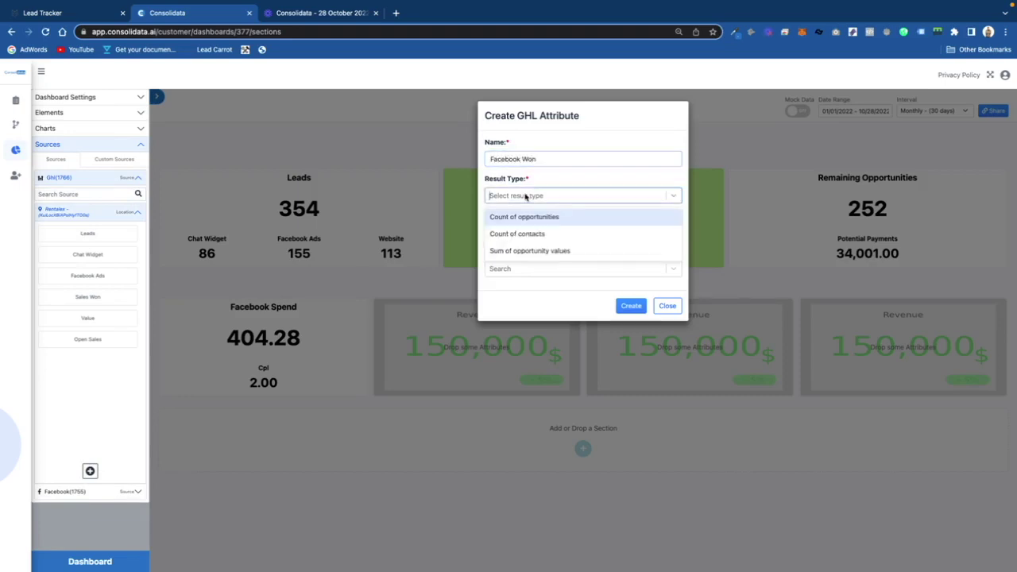
click(529, 217)
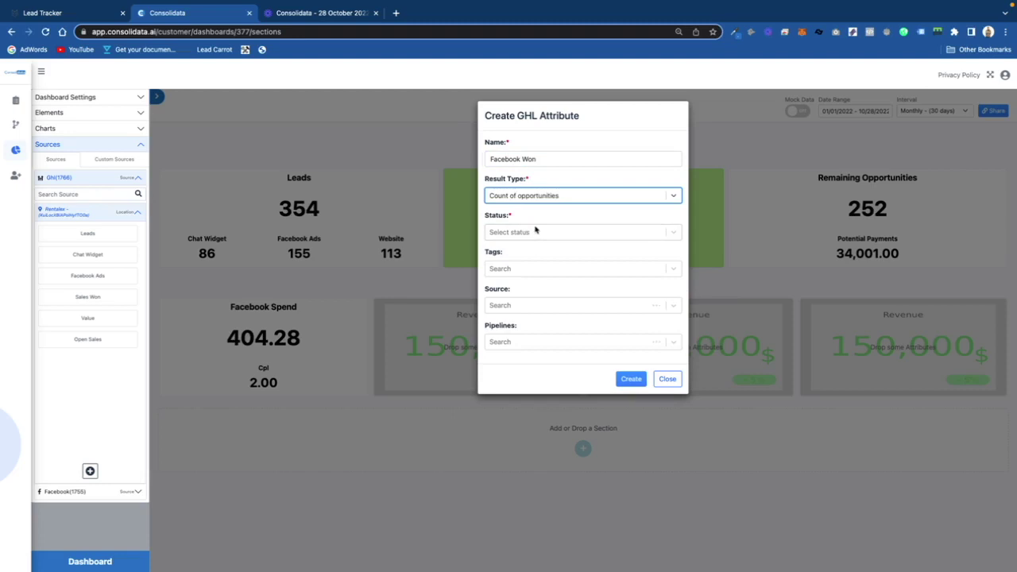
click(536, 232)
click(523, 287)
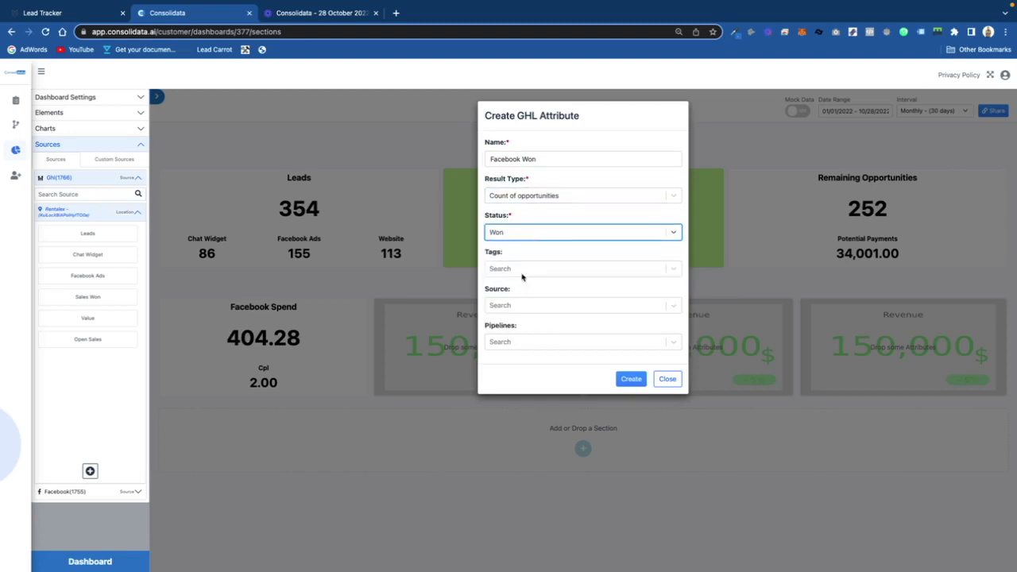
Limit Facebook Won to the Lead Generation pipeline and Facebook Ads, then add it to the card as 14
click(533, 343)
click(533, 377)
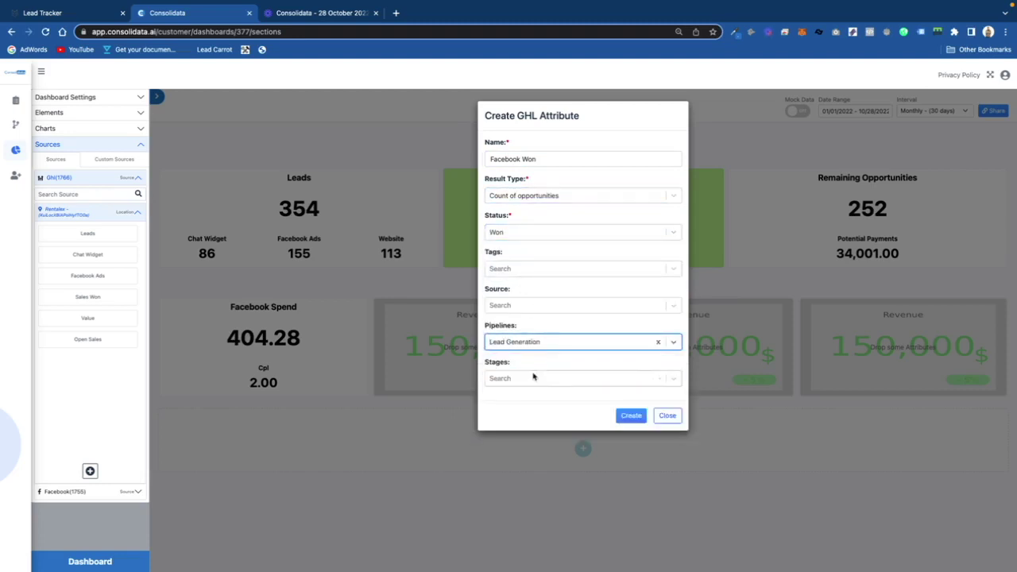
click(530, 305)
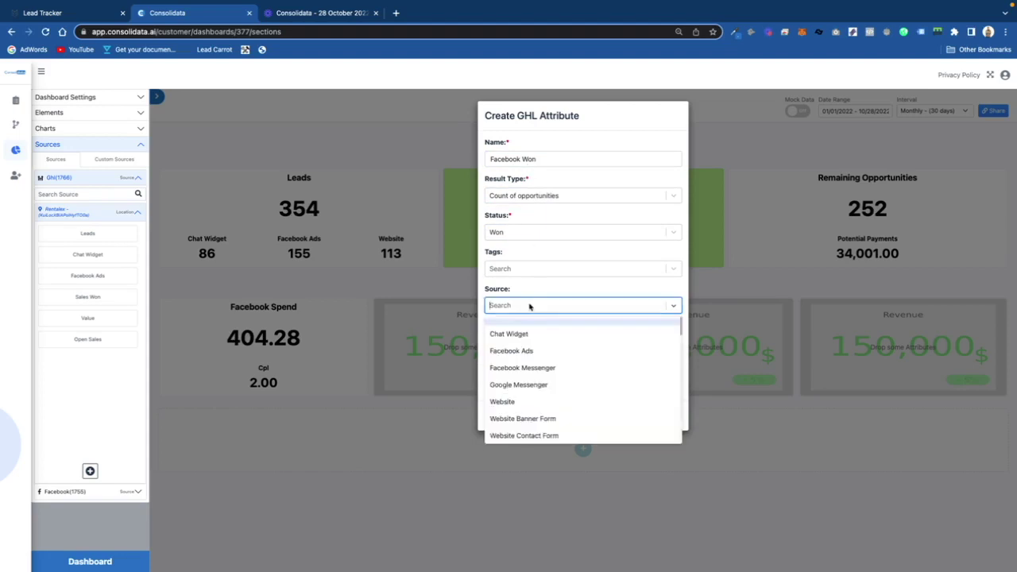
click(527, 353)
click(632, 417)
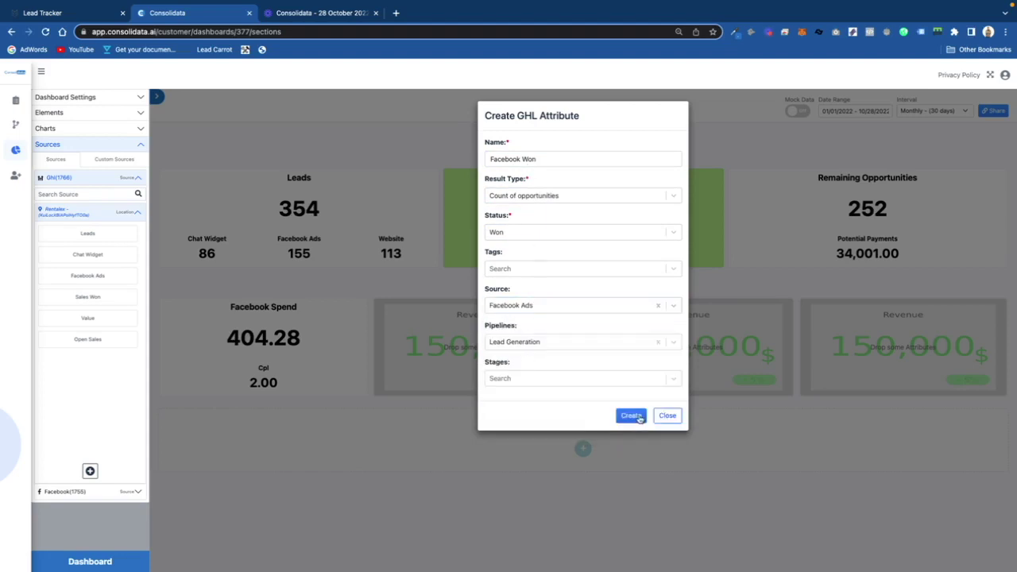
drag(98, 363, 282, 359)
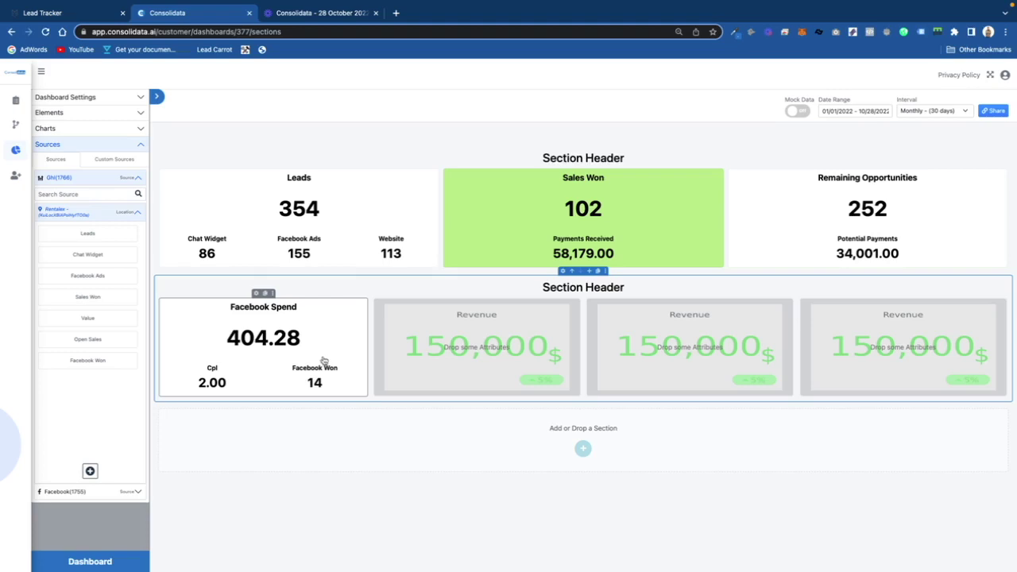
click(91, 471)
Name the new attribute Facebook Won Value, summing opportunity values with status Won
click(524, 158)
text(Facebook Won Value)
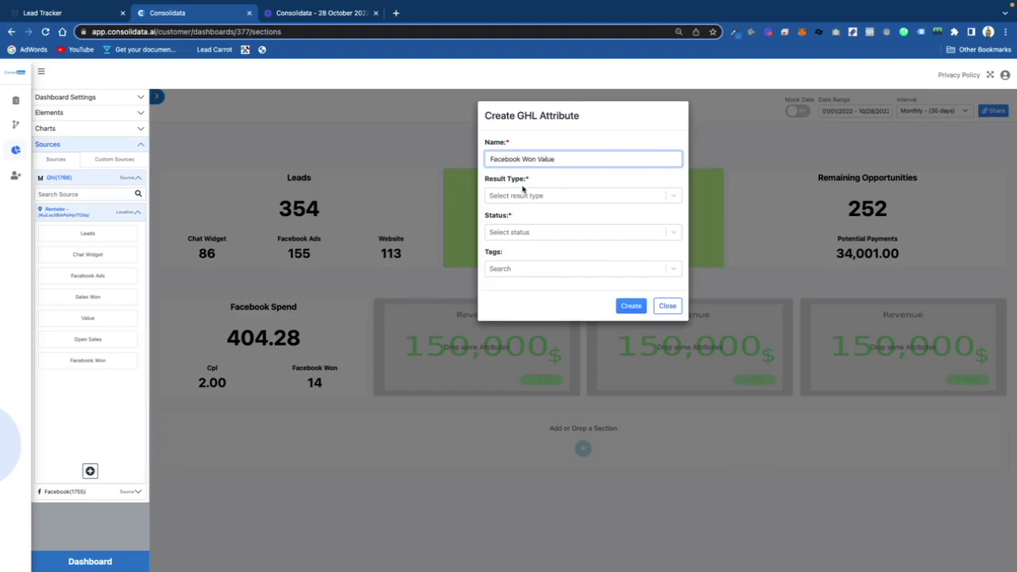
click(525, 195)
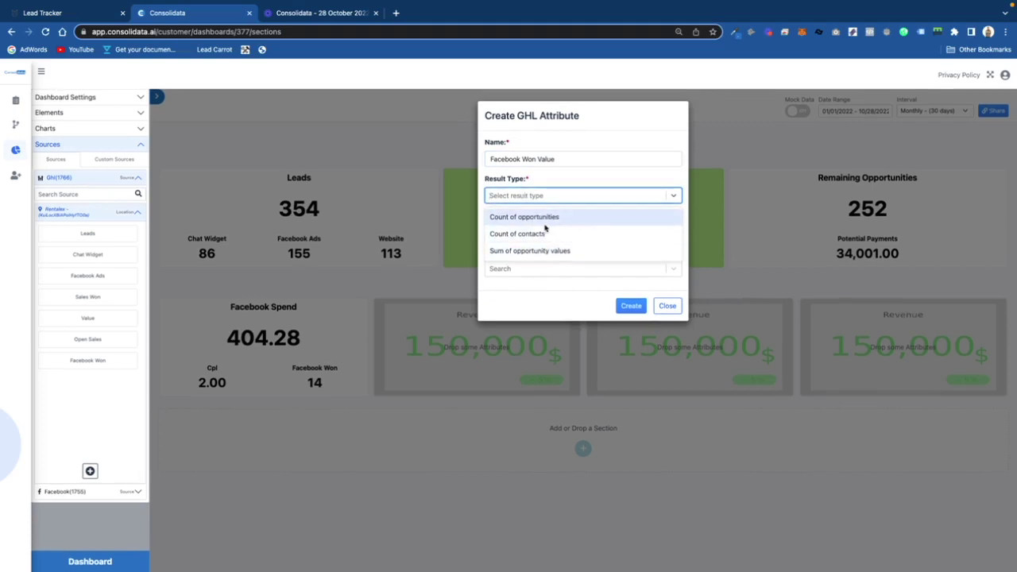
click(547, 251)
click(548, 235)
click(540, 286)
Limit it to Facebook Ads and the Lead Generation pipeline, then add it to the card as 13172
click(538, 307)
click(533, 353)
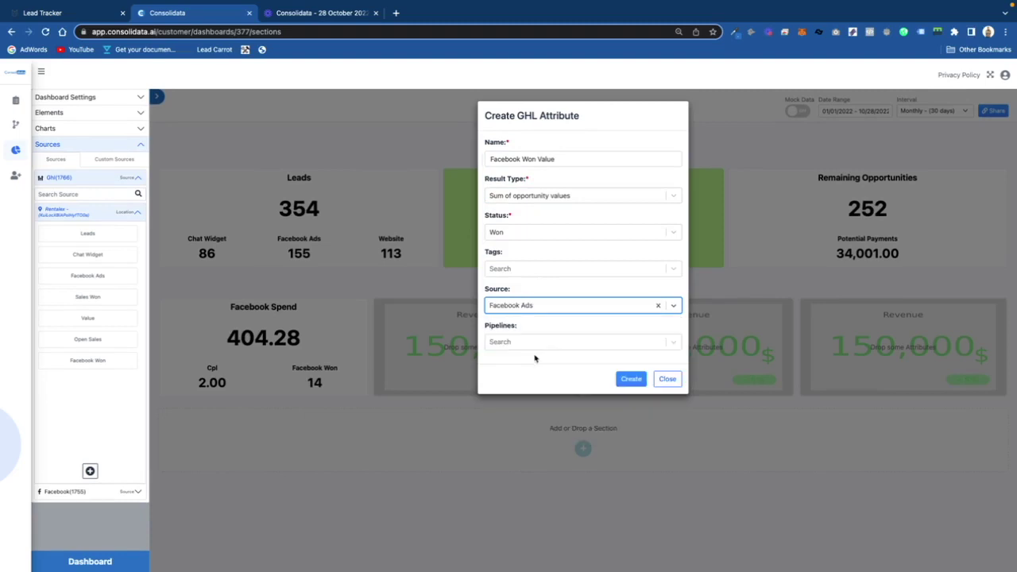
click(537, 343)
click(529, 380)
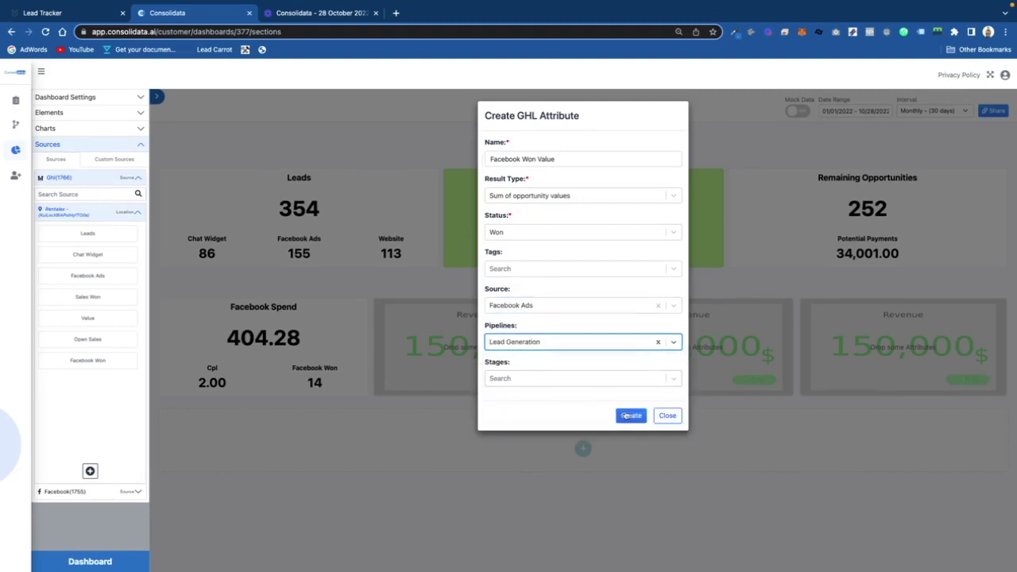
click(628, 415)
drag(82, 382, 305, 375)
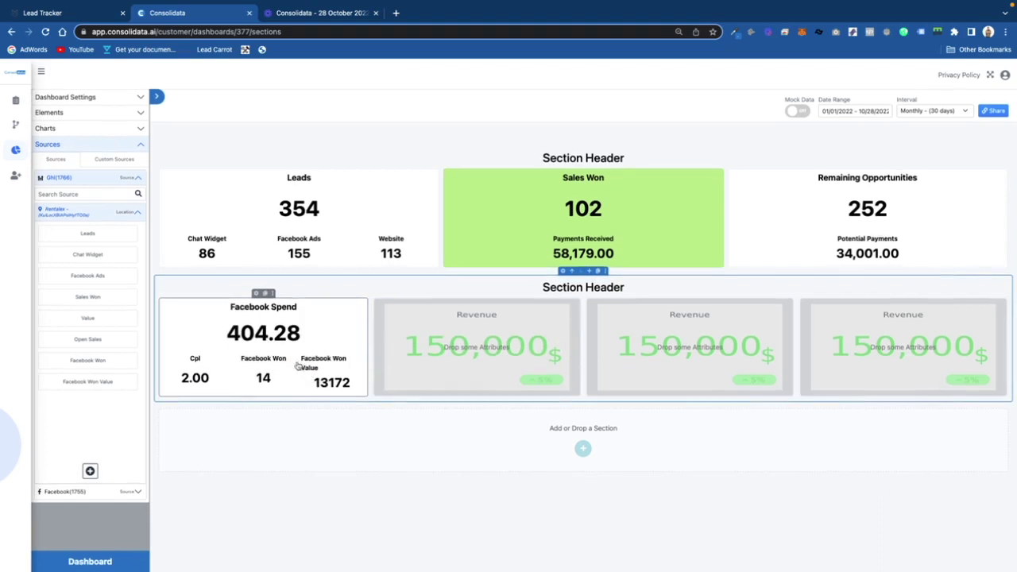
click(256, 294)
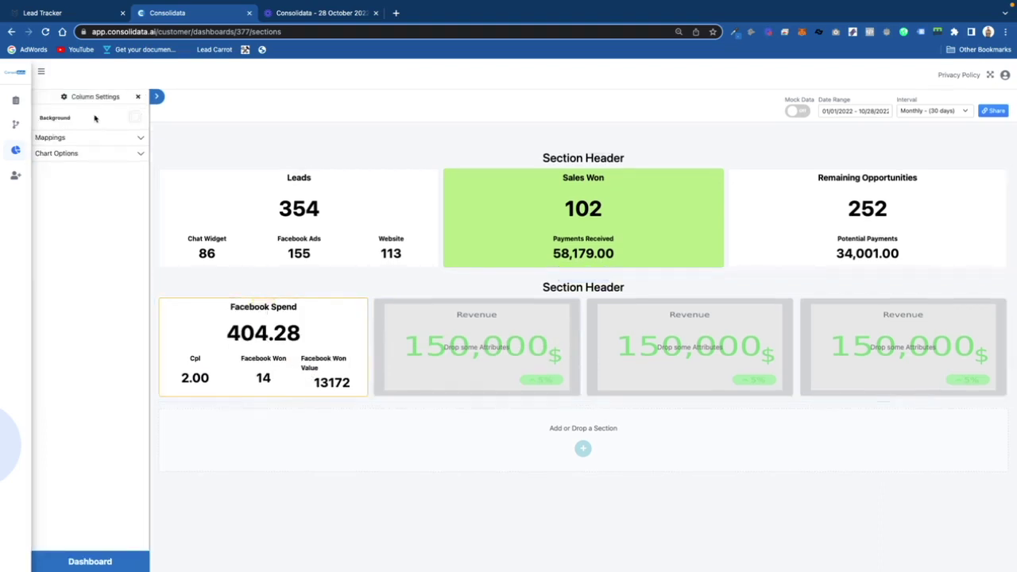
Relabel the Facebook Won Value mapping as 'Payments Rec.' on the Facebook Spend card
click(100, 205)
click(101, 220)
text(Payme)
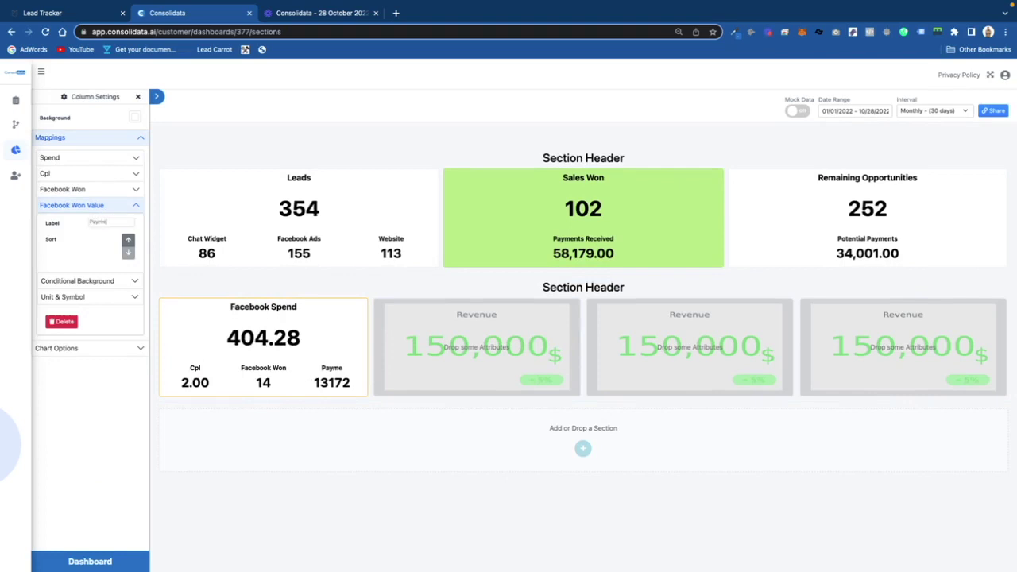
text(nts Rec.)
click(136, 98)
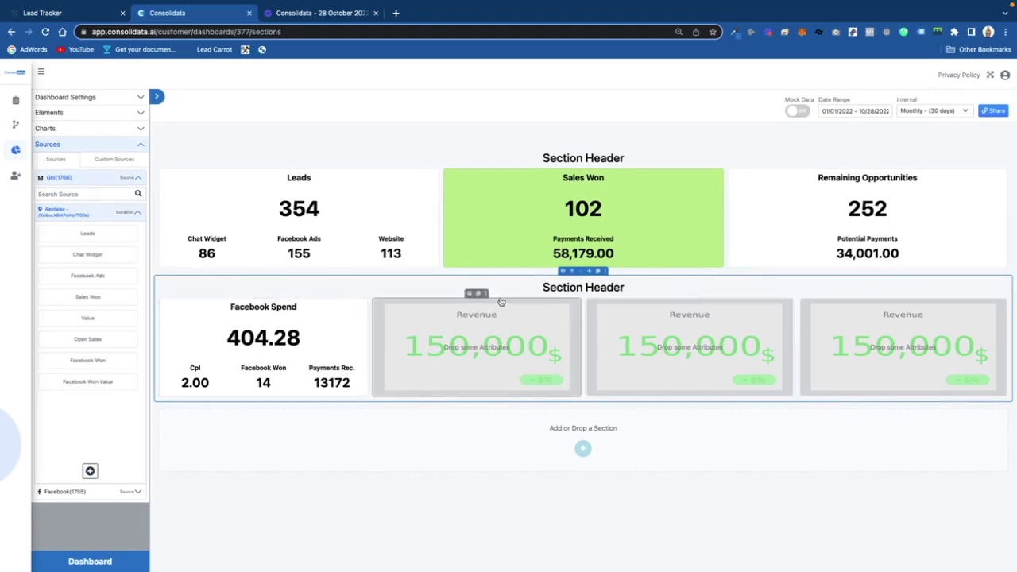
Delete two Revenue cards and turn Show Title off for both sections
click(486, 294)
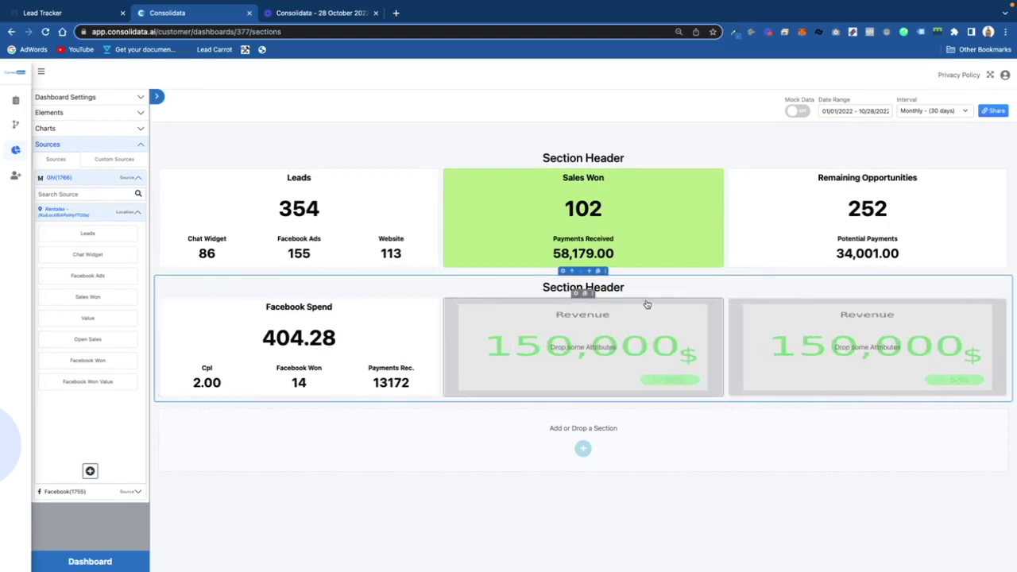
click(592, 298)
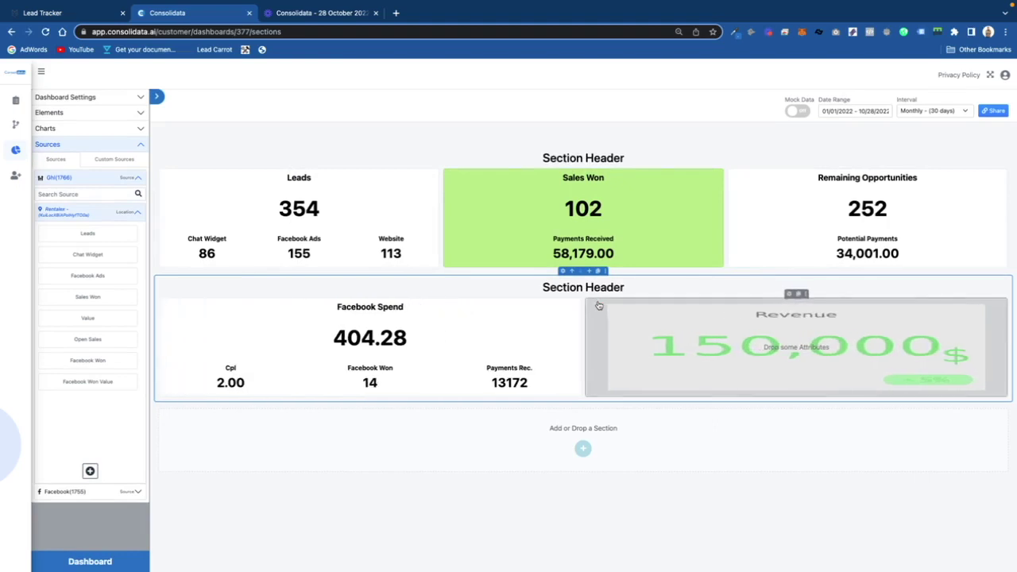
click(563, 143)
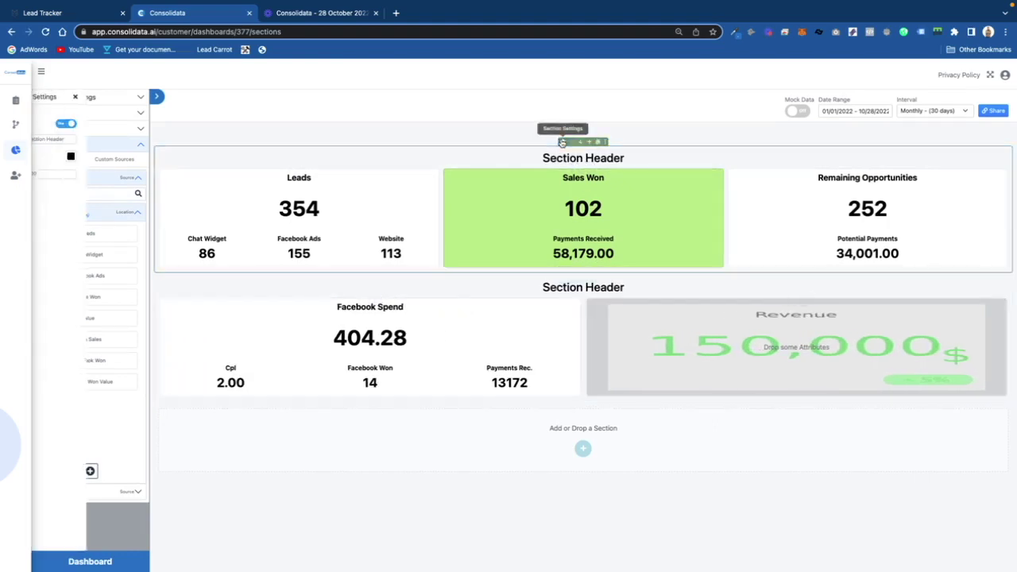
click(130, 125)
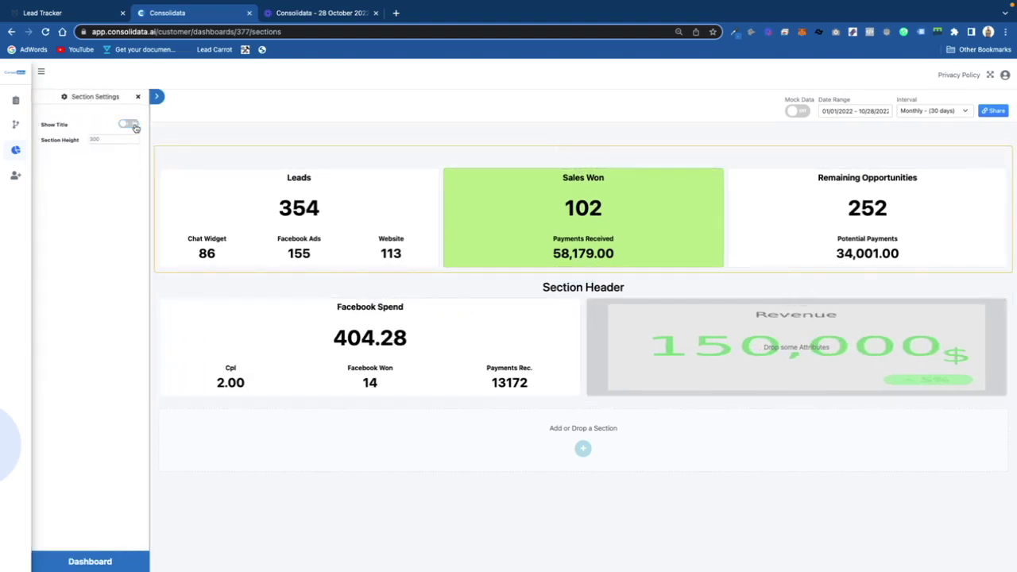
click(563, 271)
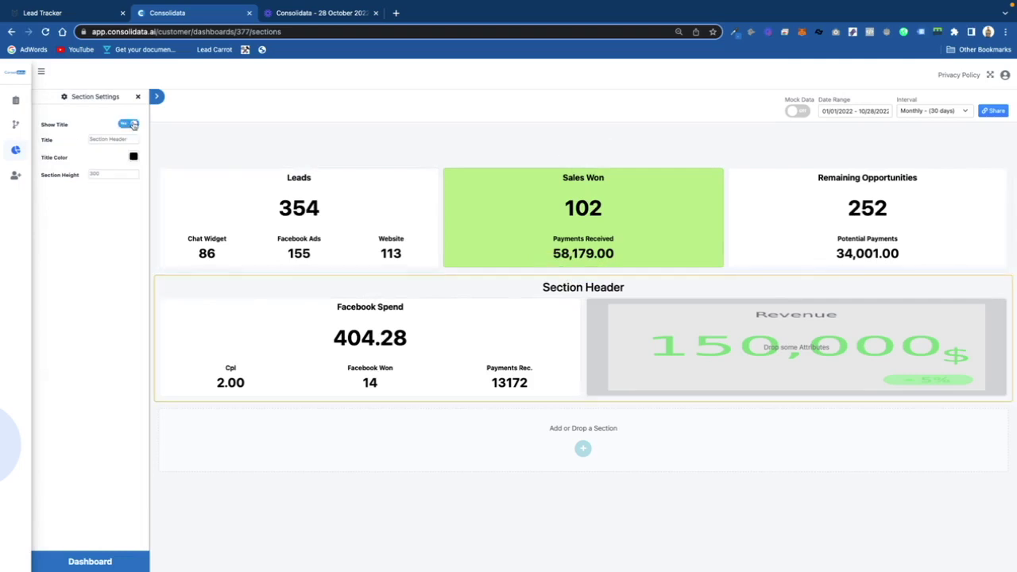
click(132, 124)
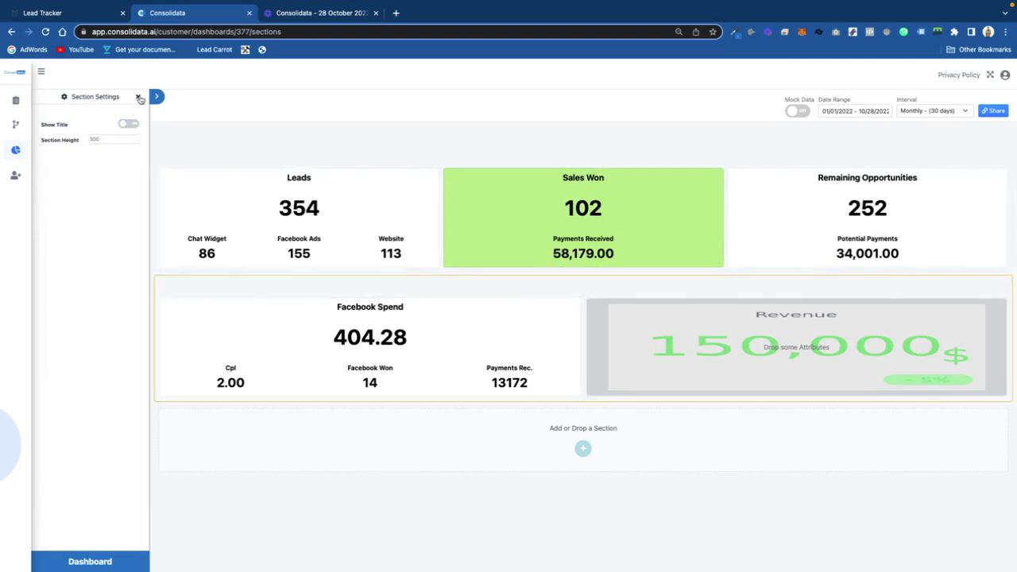
click(139, 97)
click(113, 160)
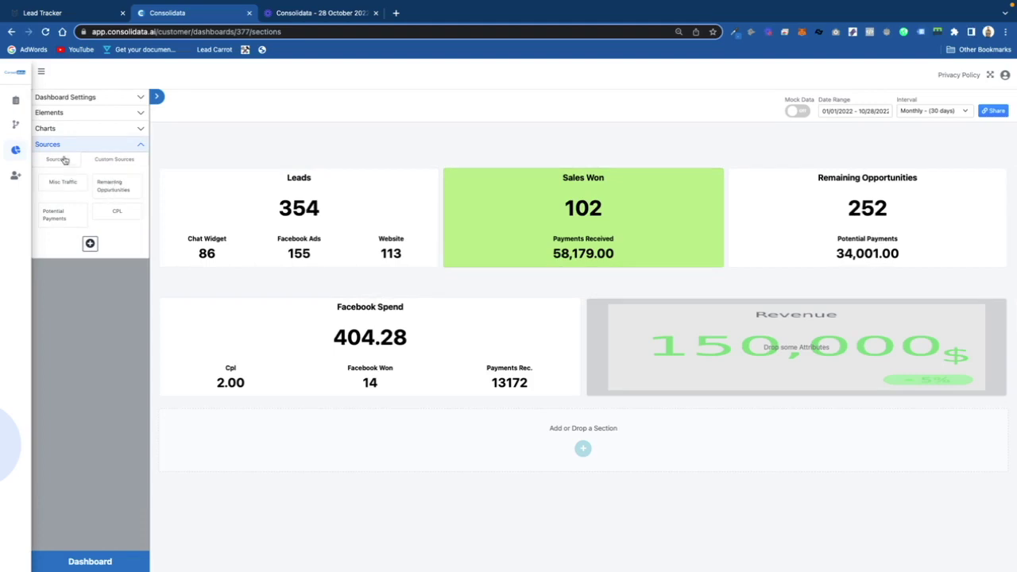
Turn the remaining Revenue card into a bar chart plotting GHL Leads
click(82, 131)
drag(119, 167, 637, 379)
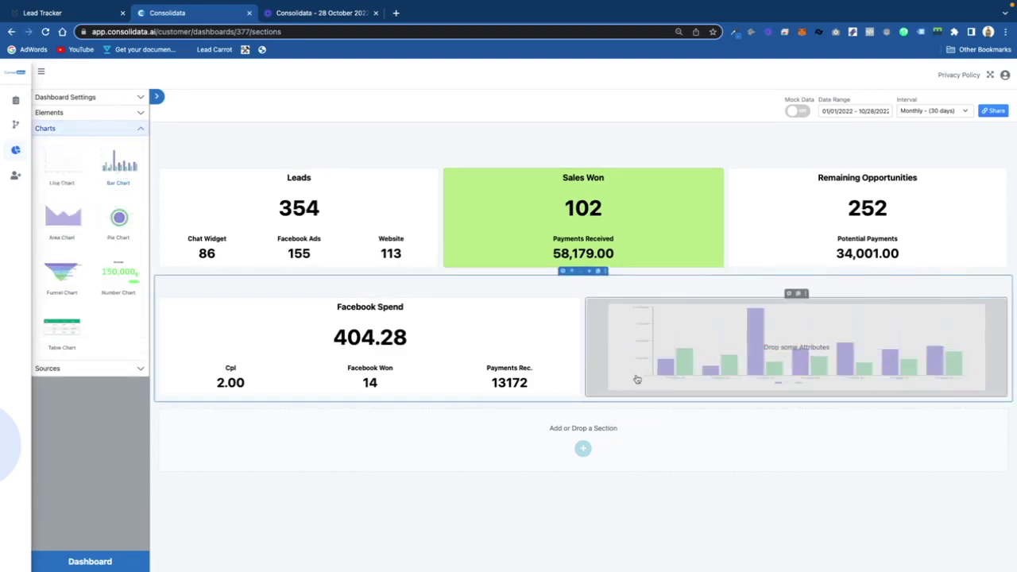
click(109, 369)
click(44, 157)
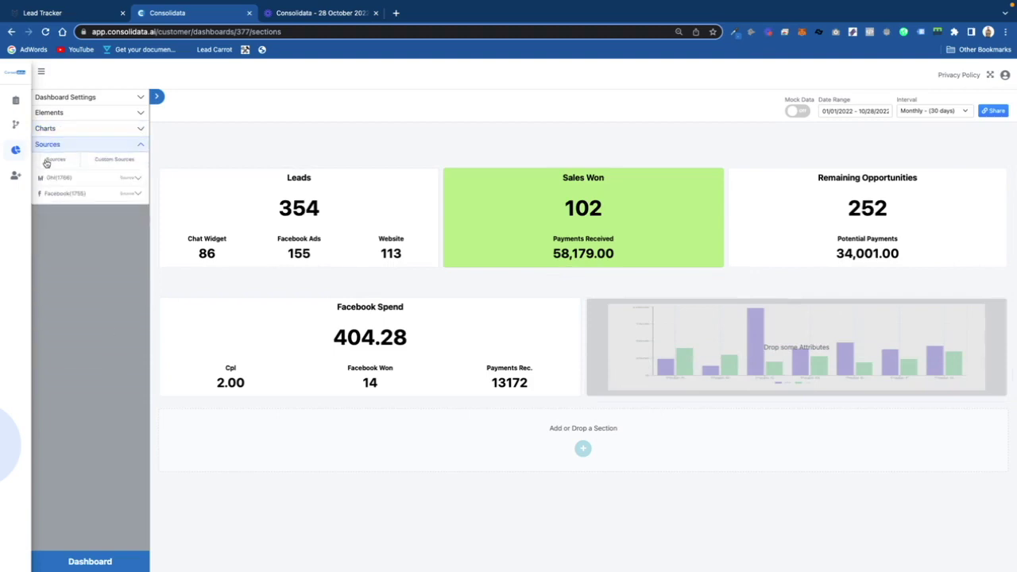
click(70, 179)
click(69, 213)
drag(87, 233, 757, 348)
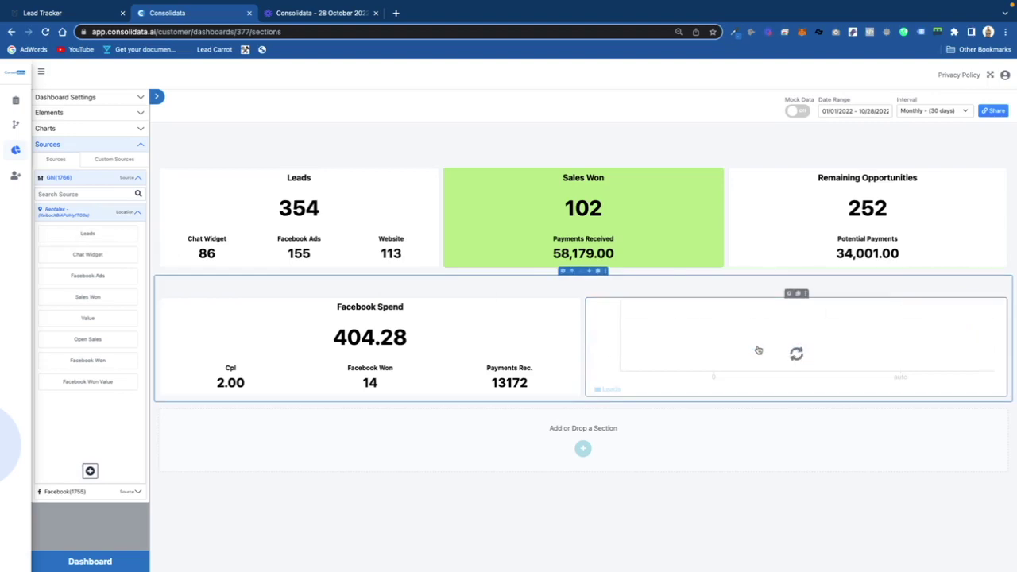
Try daily, mock data and monthly views, then set the reporting interval to weekly
click(931, 111)
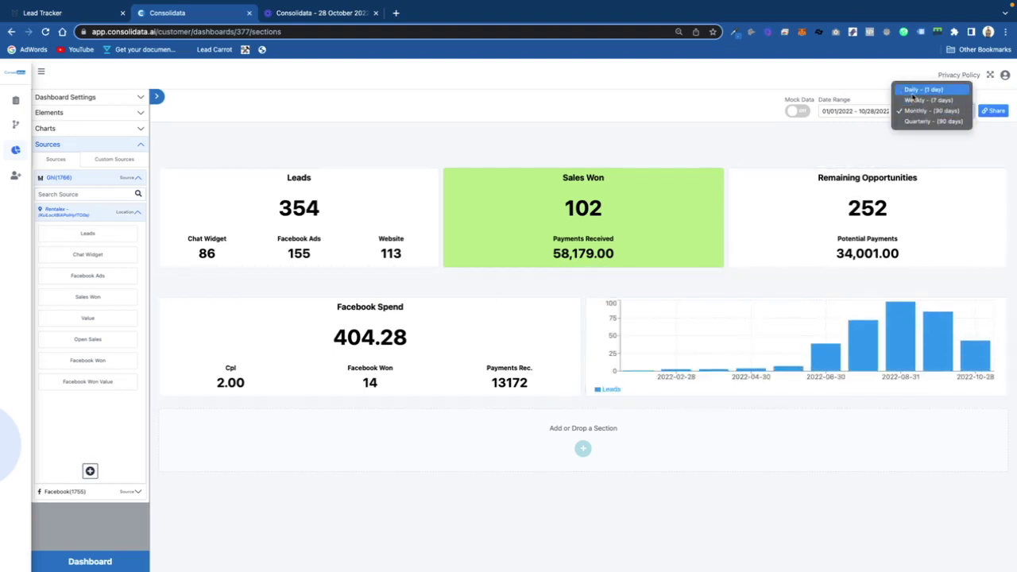
click(918, 90)
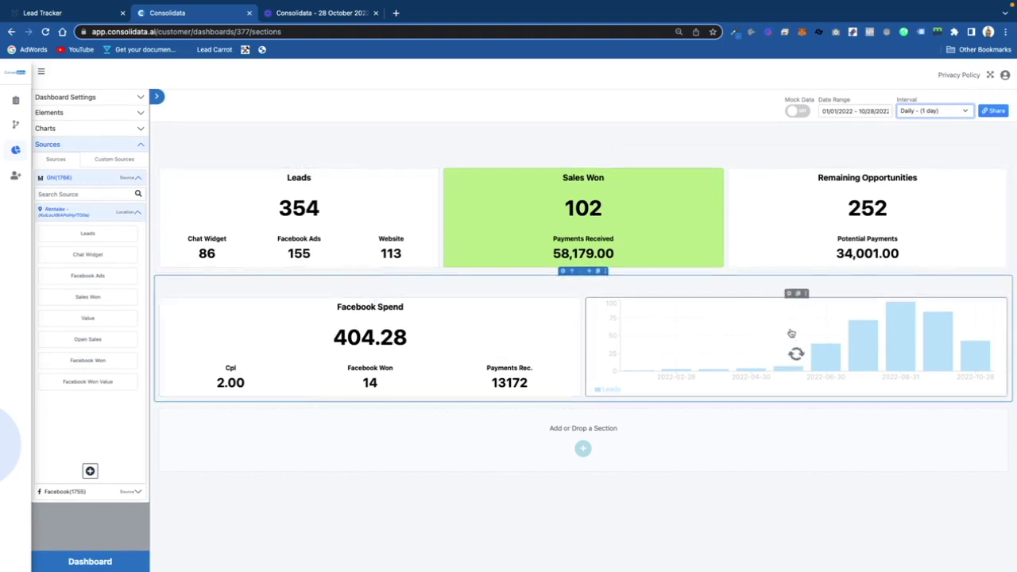
click(798, 112)
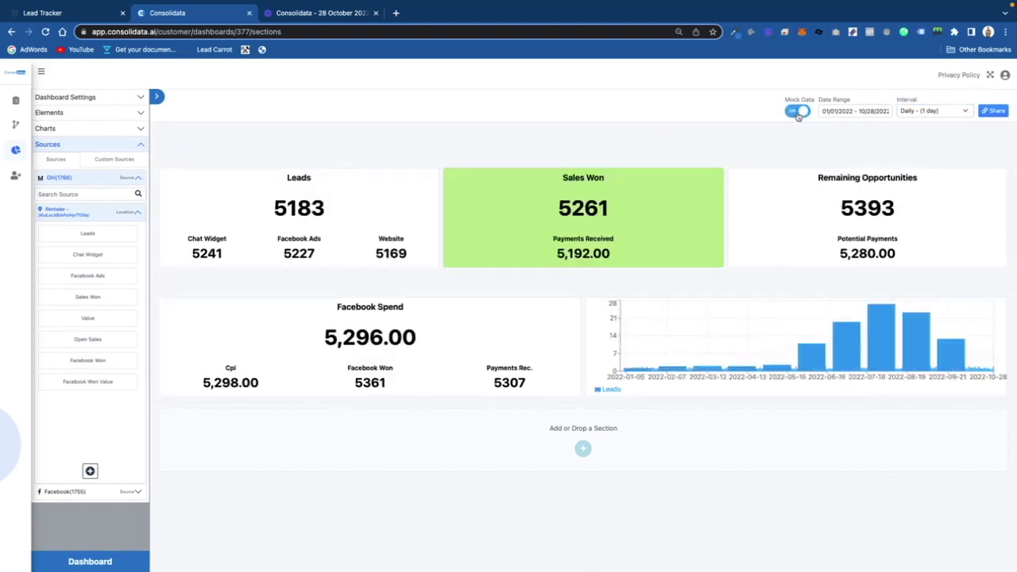
click(798, 112)
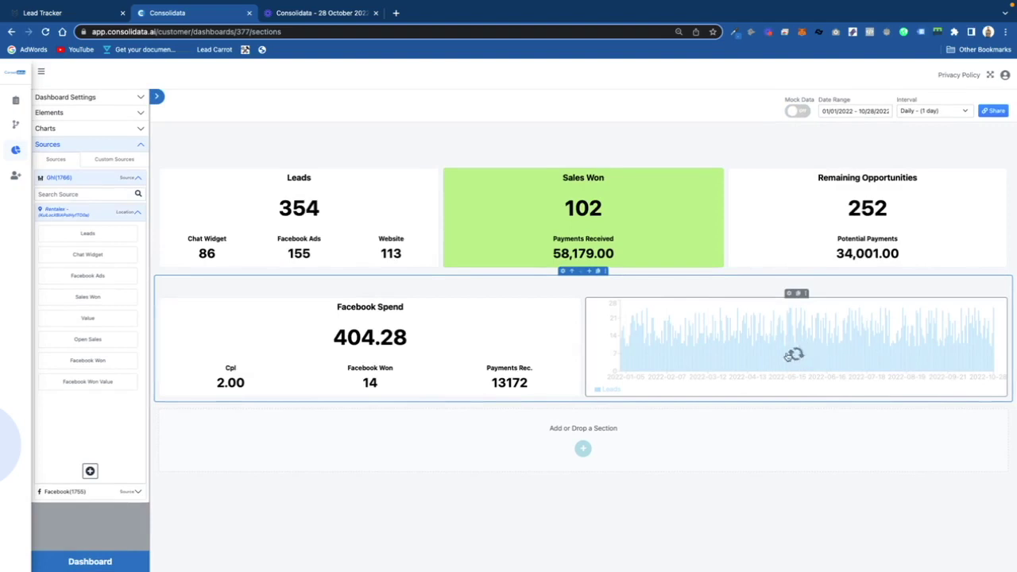
click(950, 112)
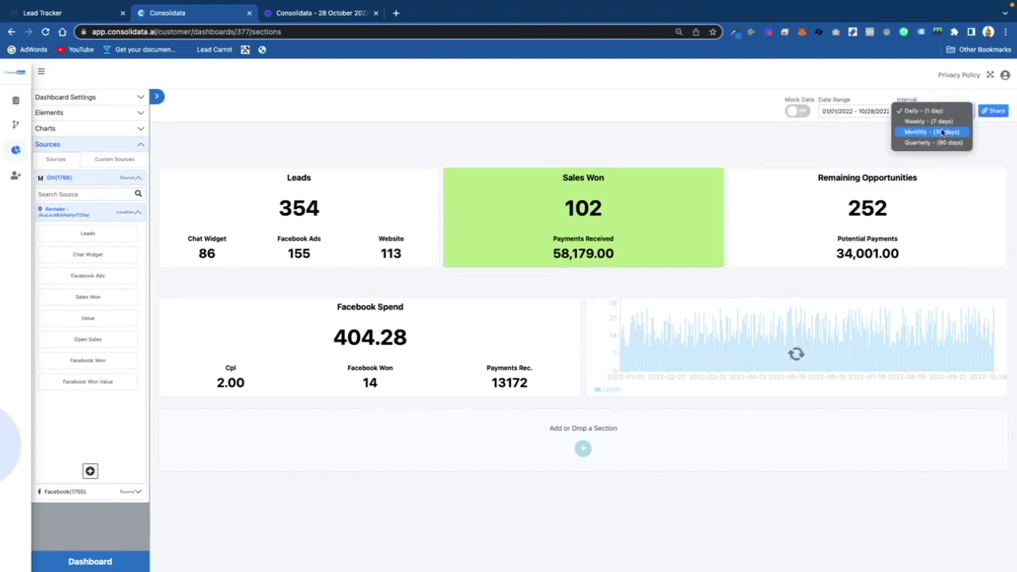
click(942, 131)
click(950, 111)
click(934, 99)
click(993, 111)
Copy the dashboard's public link and open it in a new browser tab
click(589, 202)
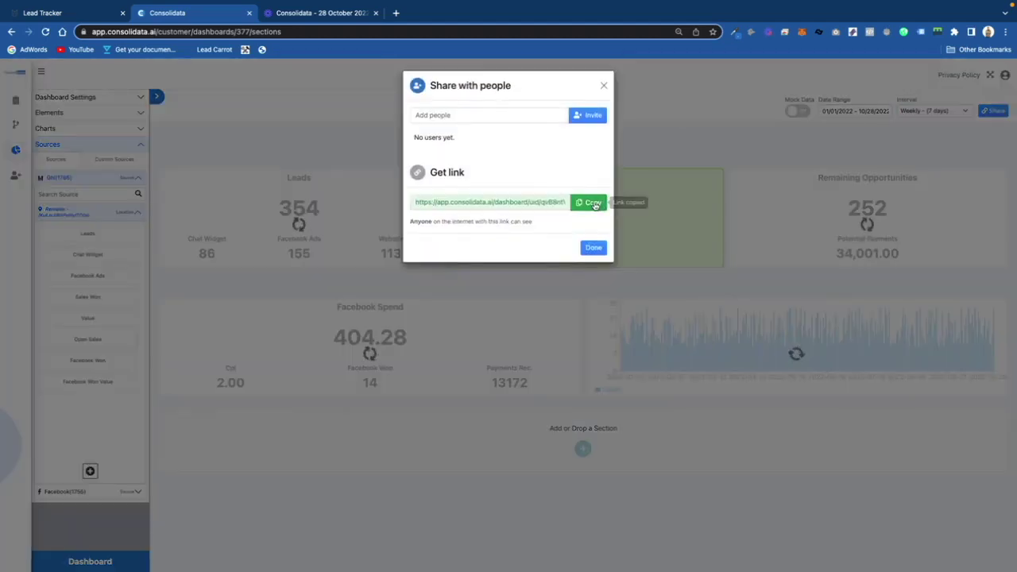
click(395, 12)
click(393, 31)
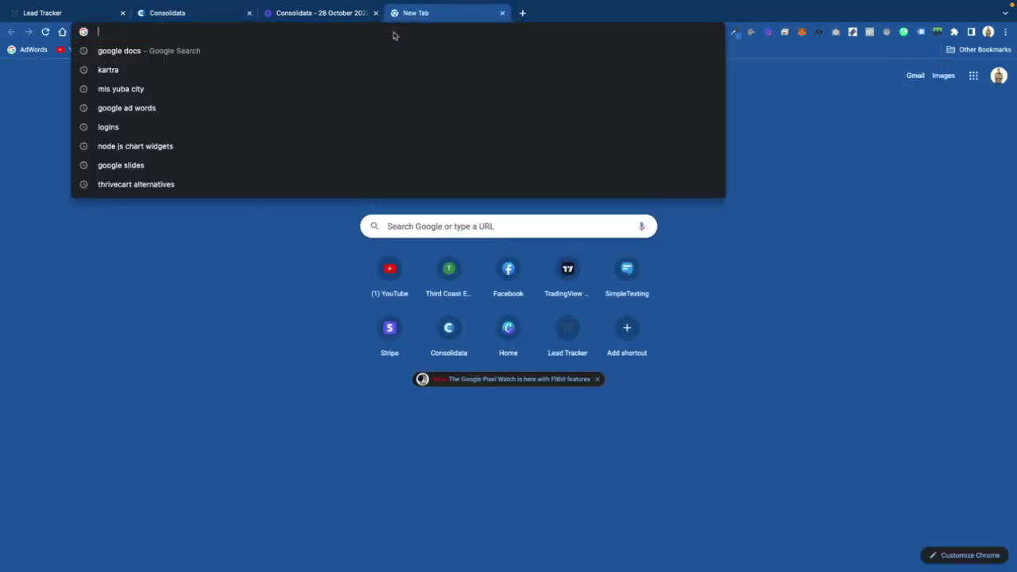
right_click(393, 31)
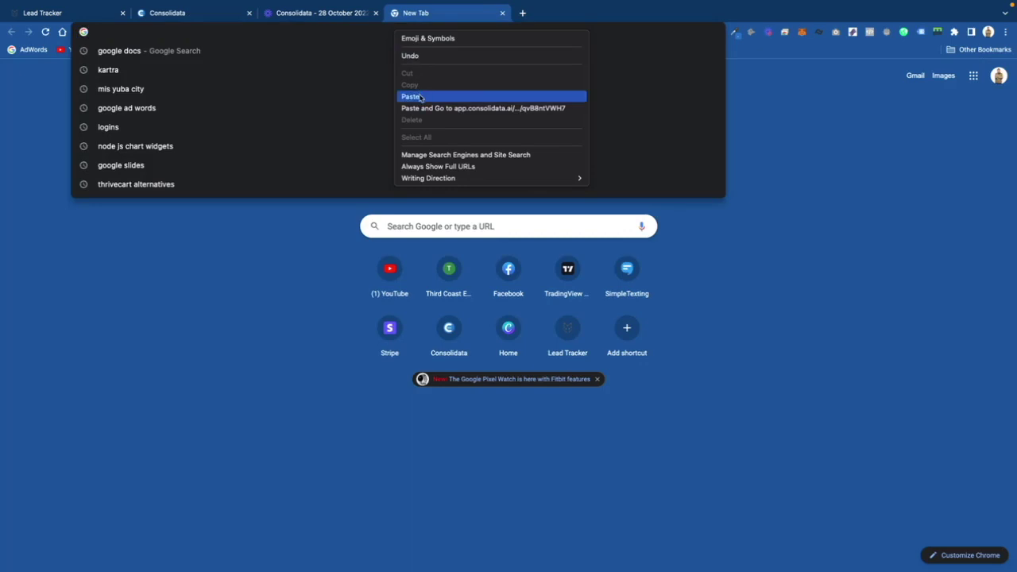
click(411, 96)
key(Return)
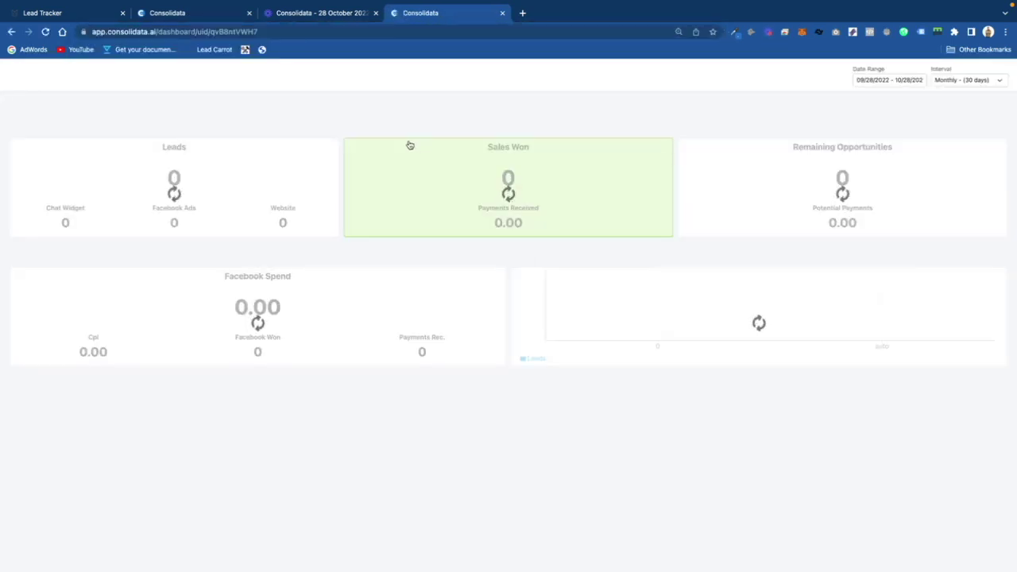
Set the shared dashboard to Weekly (7 days), copy its web address, and return to Lead Tracker
click(956, 81)
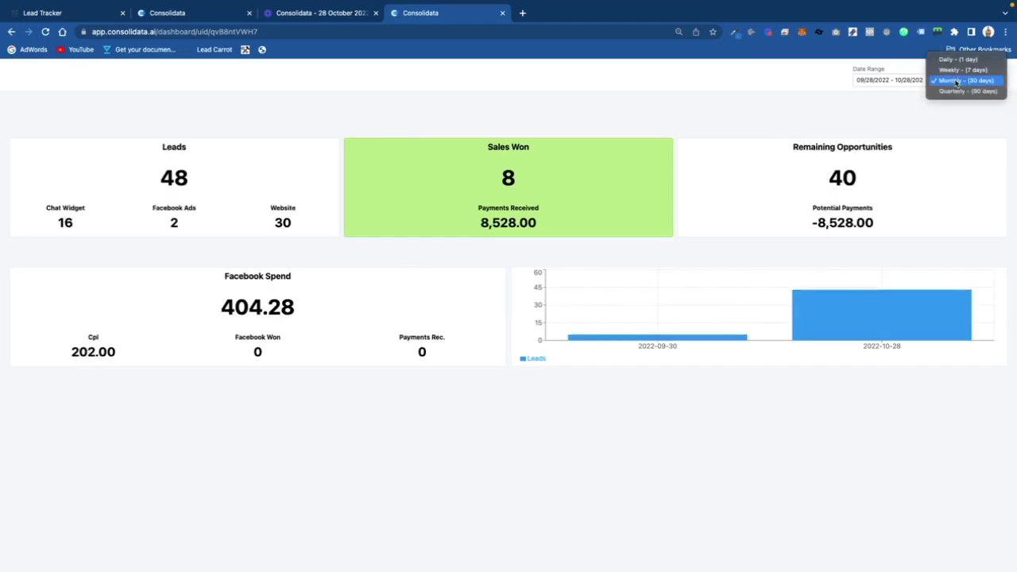
click(950, 70)
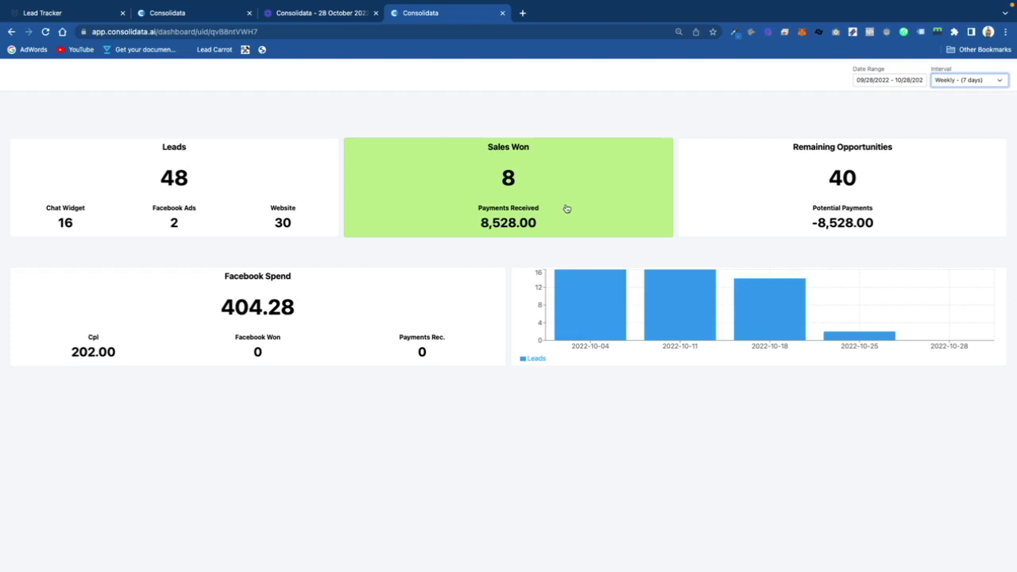
click(184, 32)
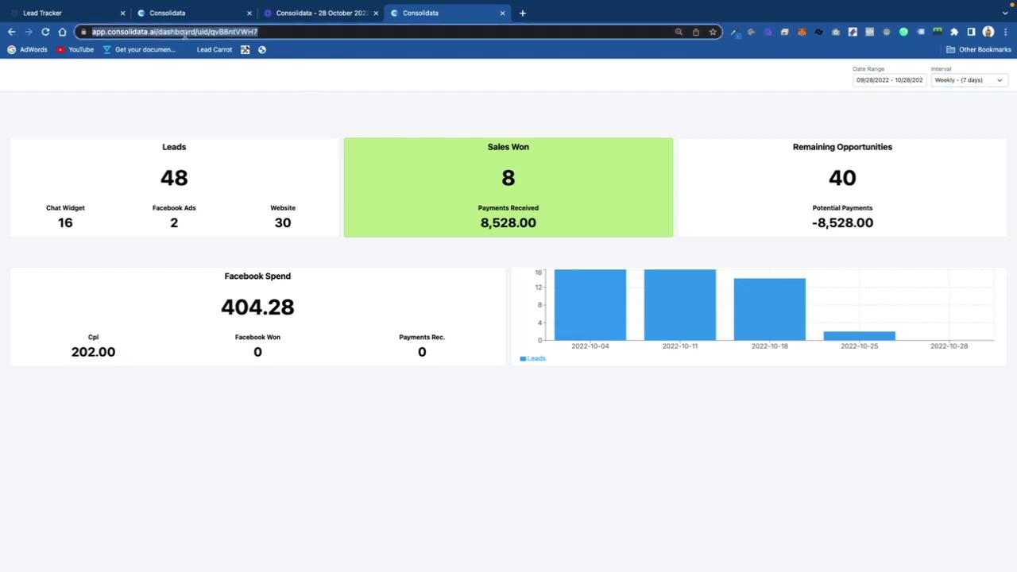
right_click(184, 33)
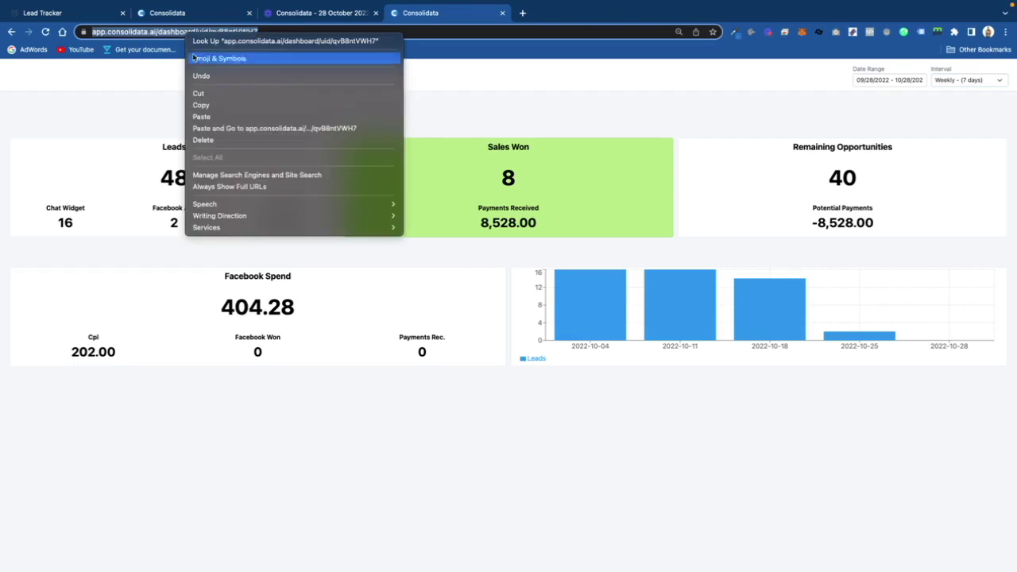
click(214, 105)
click(70, 13)
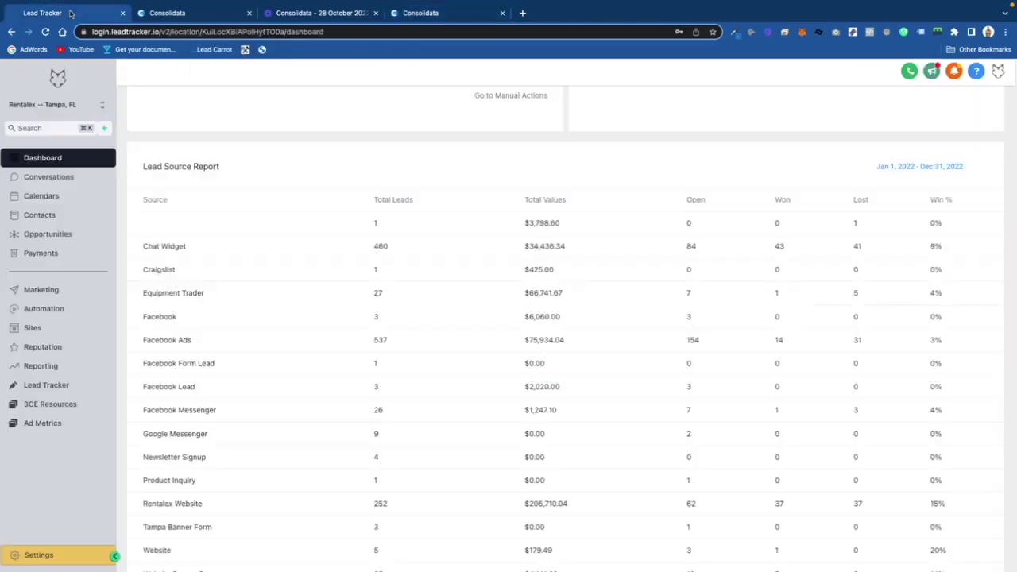
click(87, 105)
Switch to the agency view and open the Custom Menu Link settings
click(168, 143)
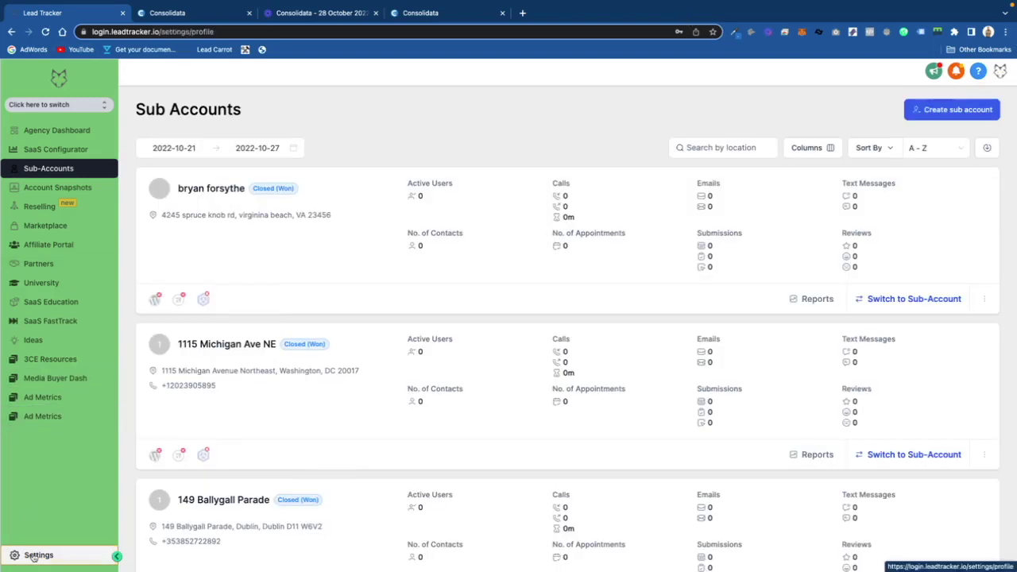
click(34, 557)
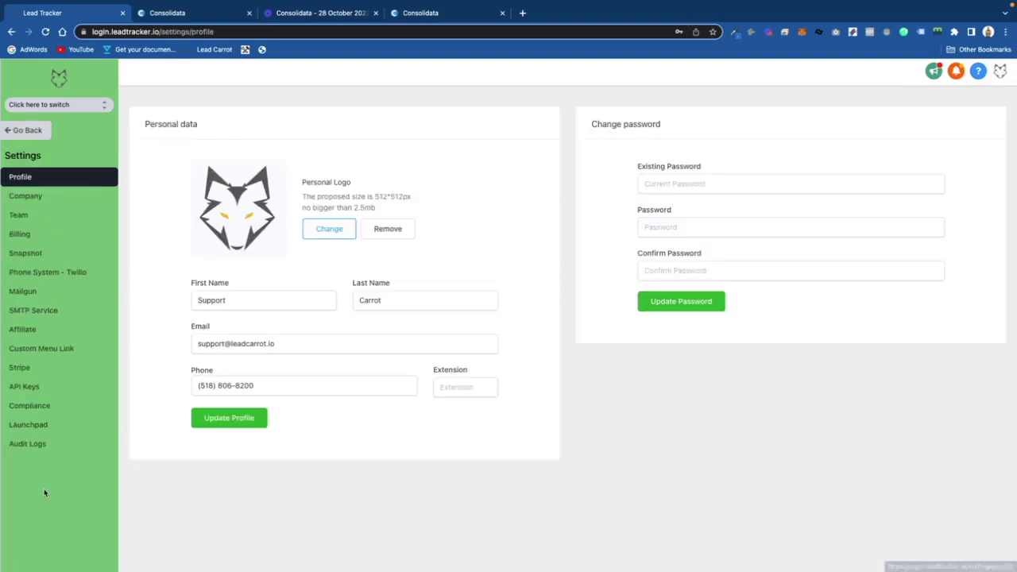
click(45, 350)
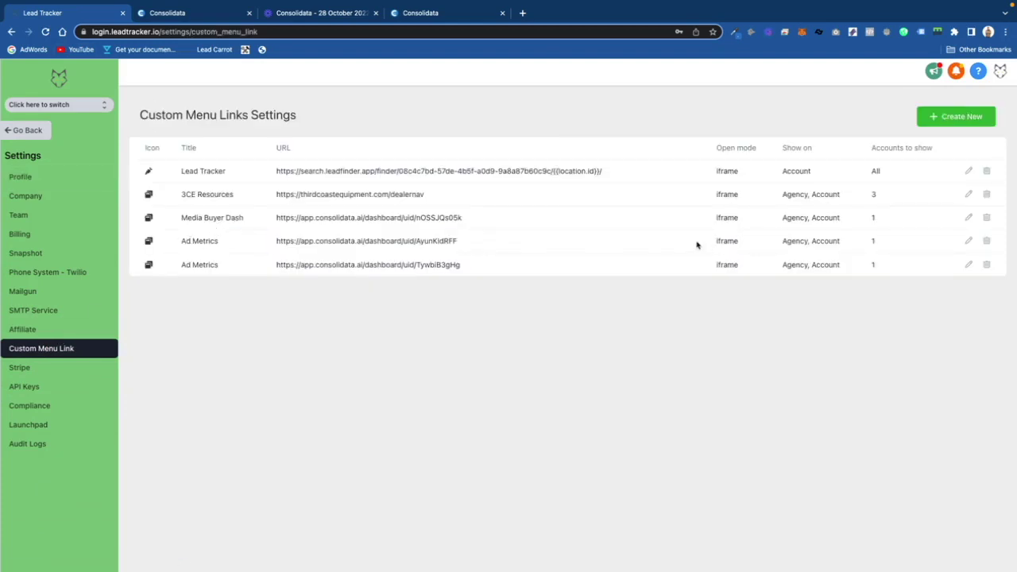
Start a new custom menu link, turn off Show to all accounts, and close it unsaved
click(937, 117)
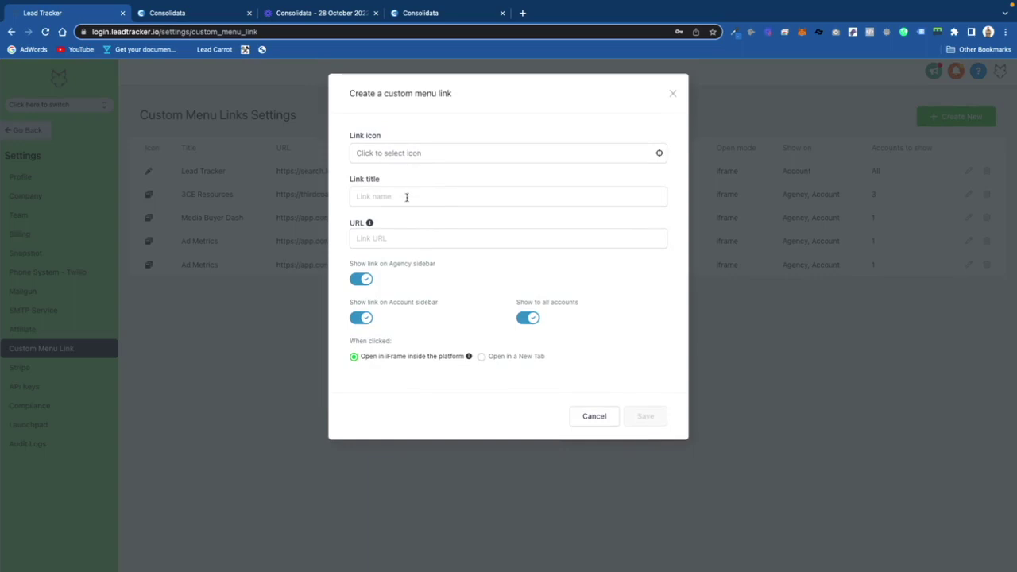
click(529, 318)
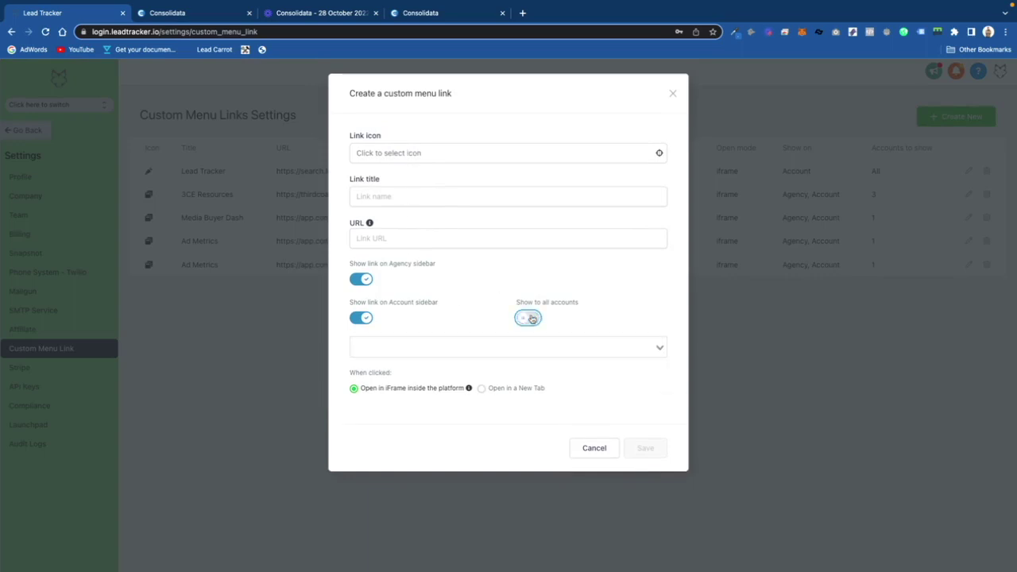
click(510, 349)
click(473, 328)
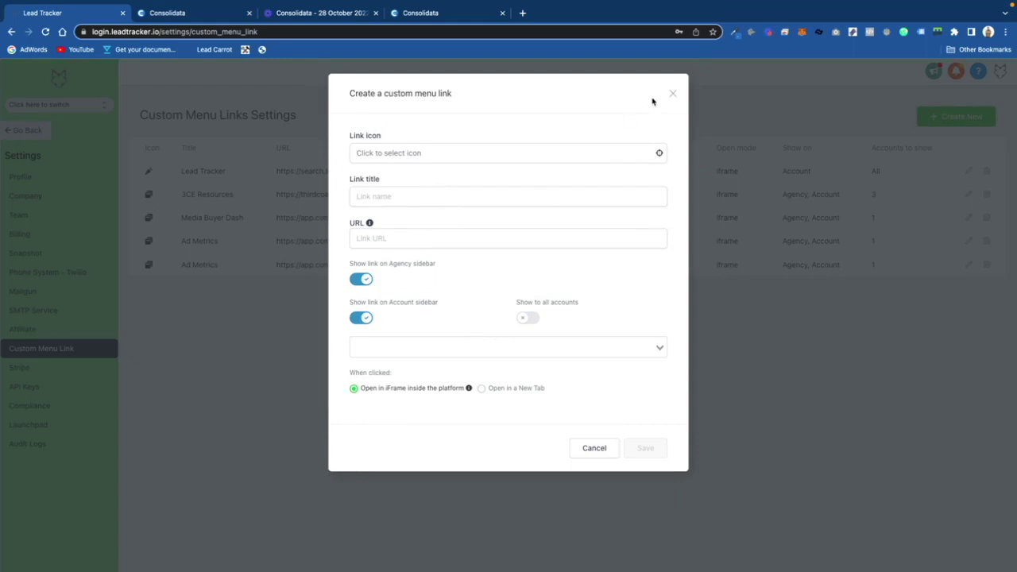
click(672, 93)
click(83, 113)
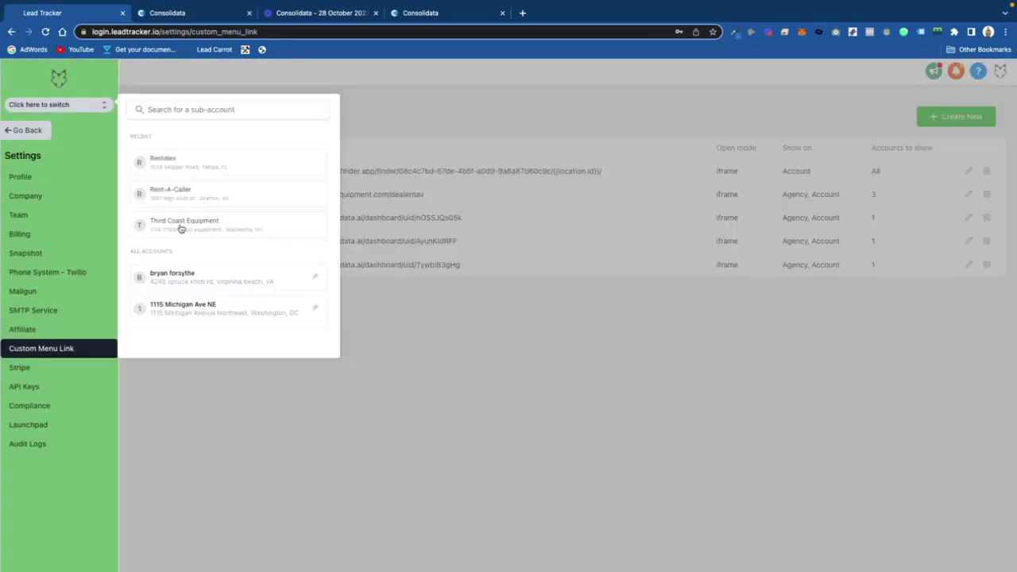
View Third Coast Equipment's embedded Ad Metrics dashboard under 3CE Resources, then return to Consolidata
click(181, 225)
click(50, 404)
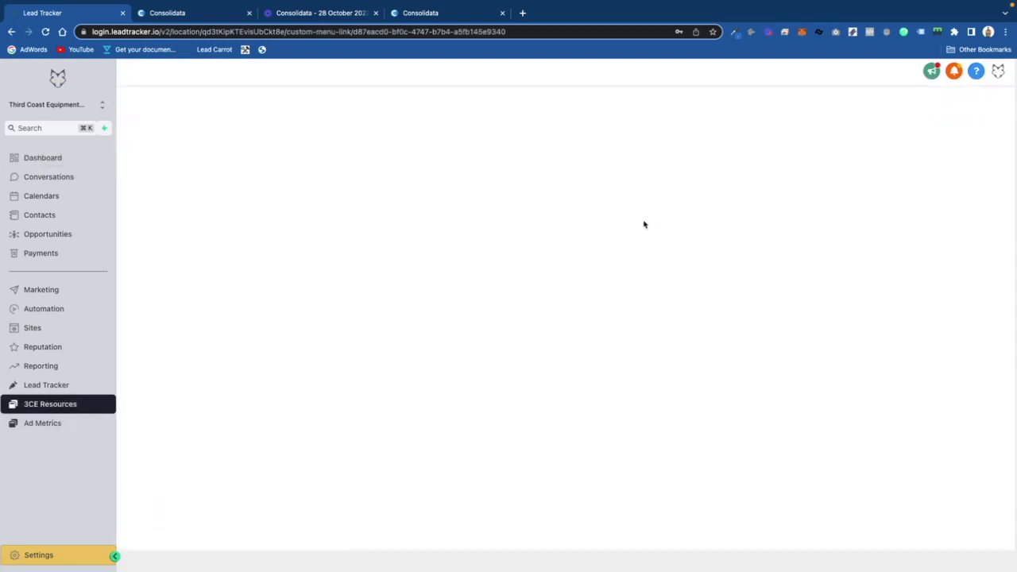
click(67, 423)
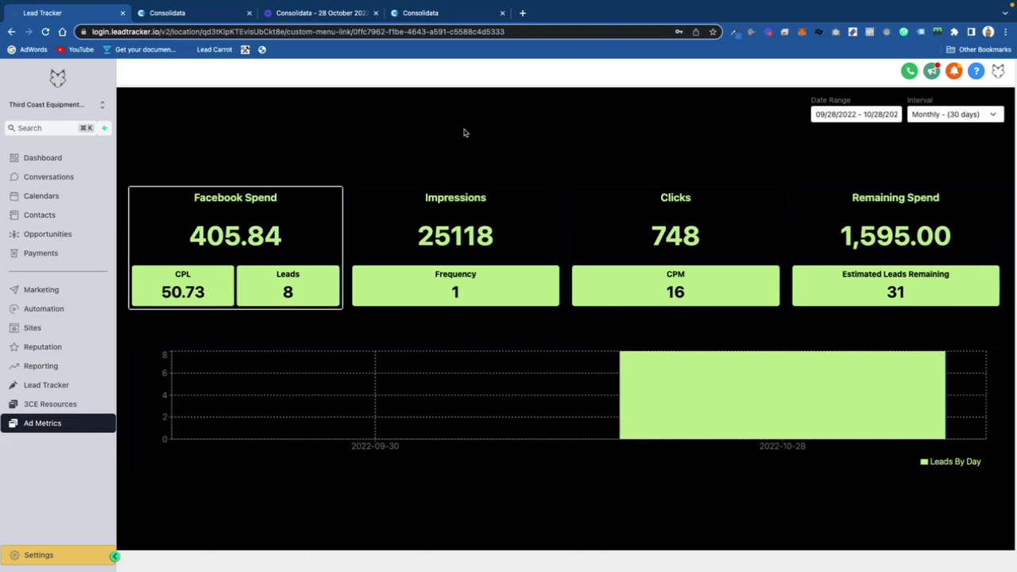
click(205, 15)
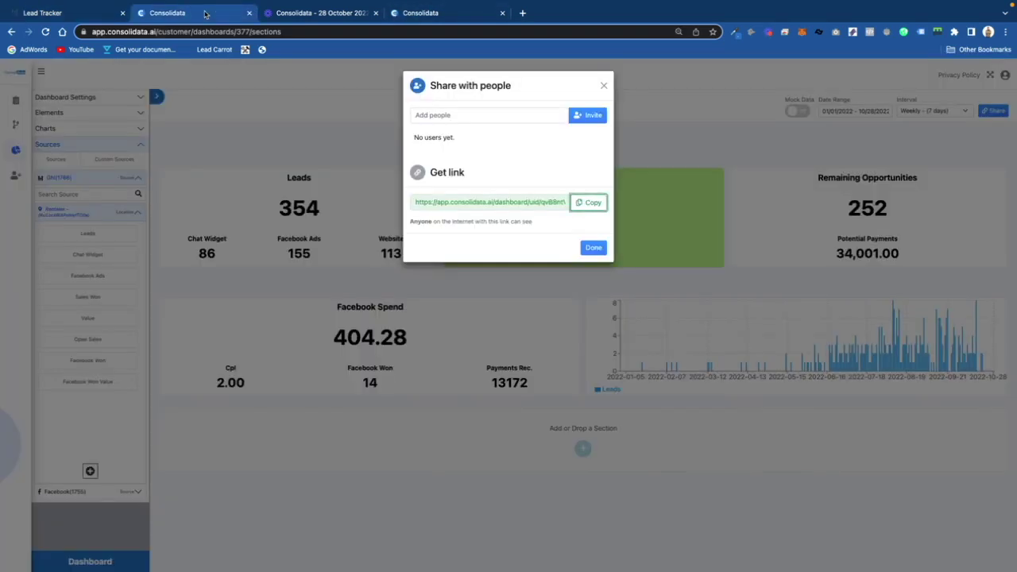
Close the Share window, keep the Weekly interval, and collapse the data sources section
click(604, 87)
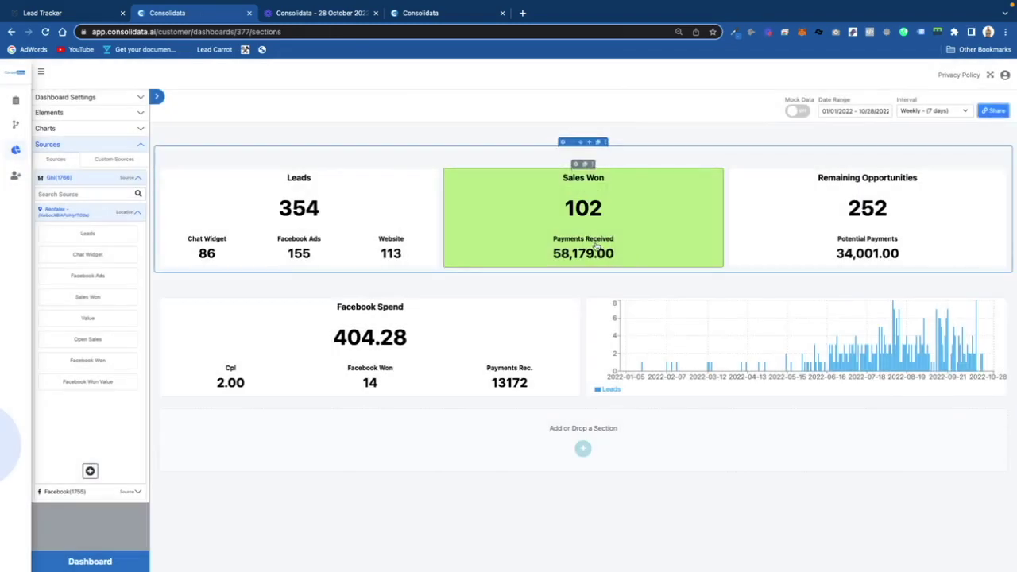
click(902, 115)
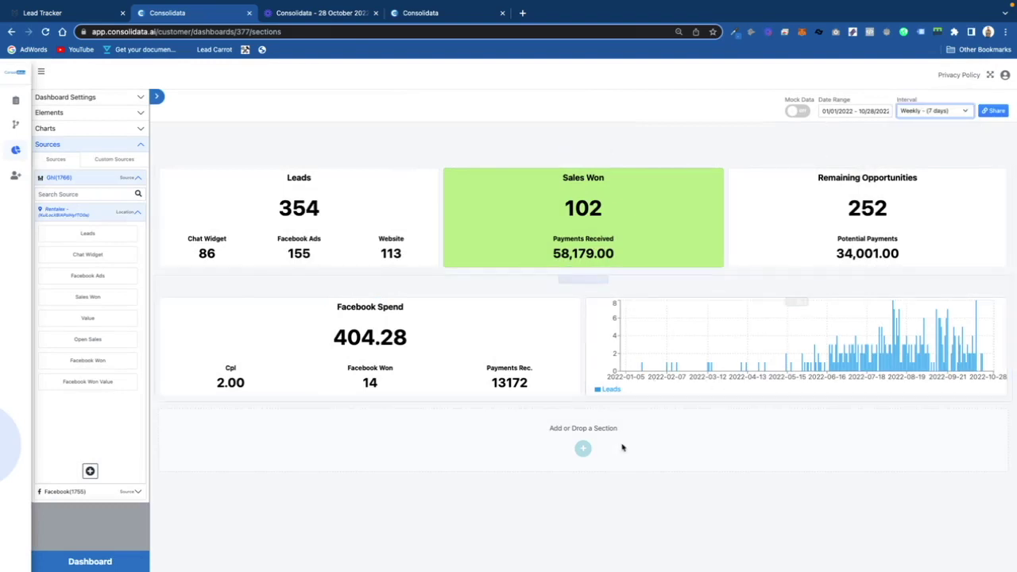
click(140, 143)
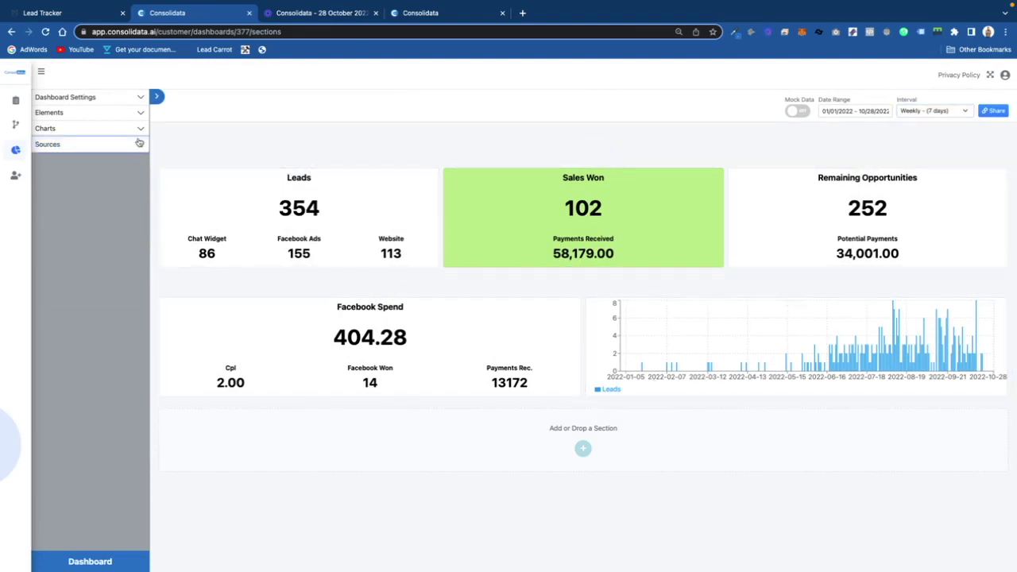
Set the dashboard Background Color and Header Background Color to 000000, then open the Leads card's settings
click(134, 98)
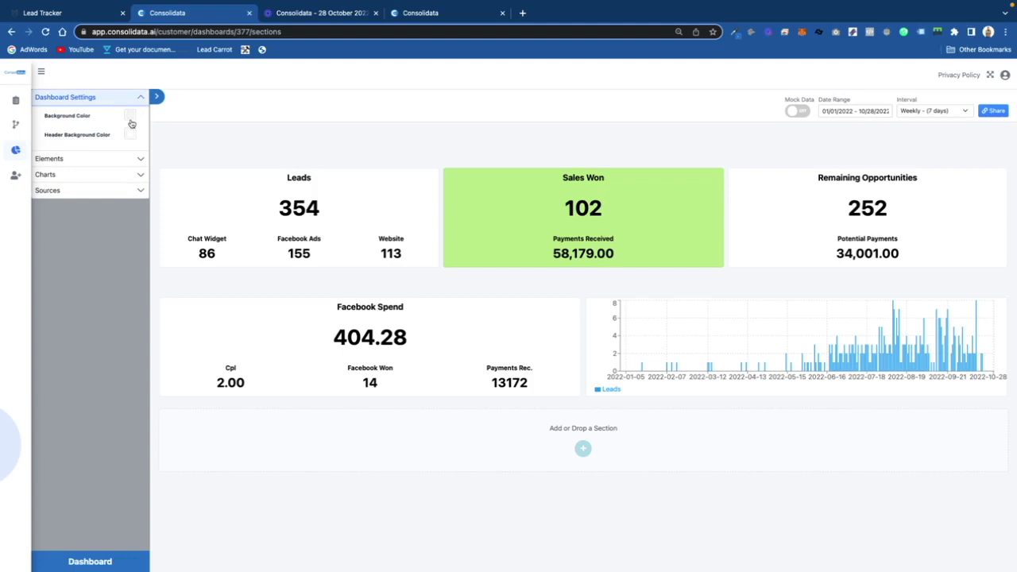
click(129, 116)
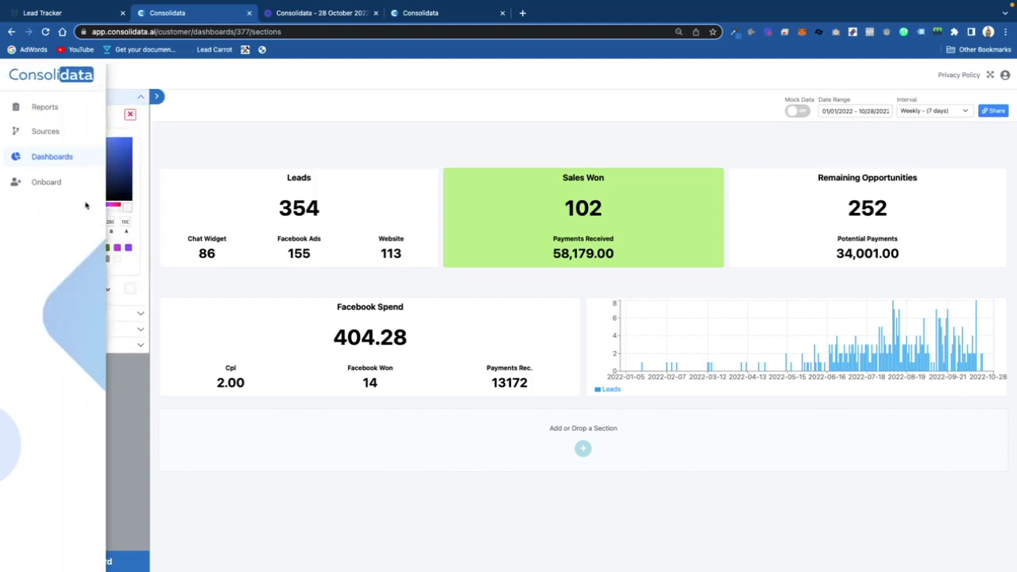
click(120, 188)
click(129, 116)
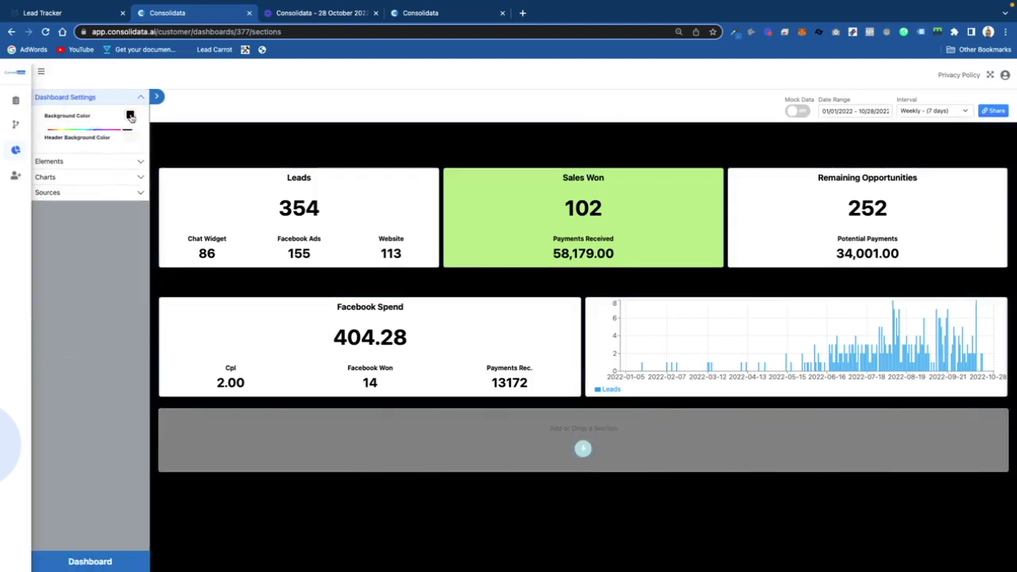
click(129, 133)
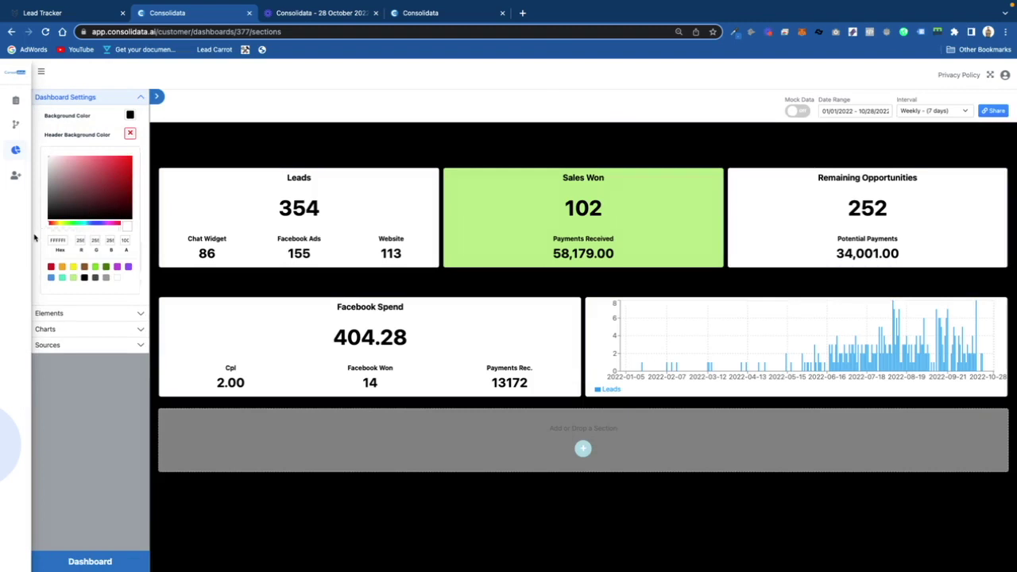
click(84, 277)
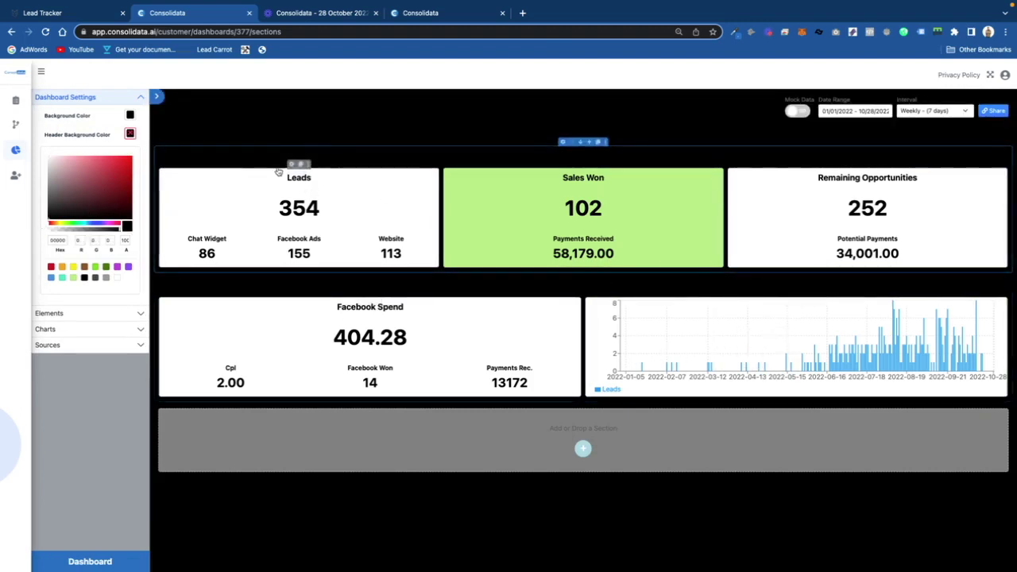
click(292, 163)
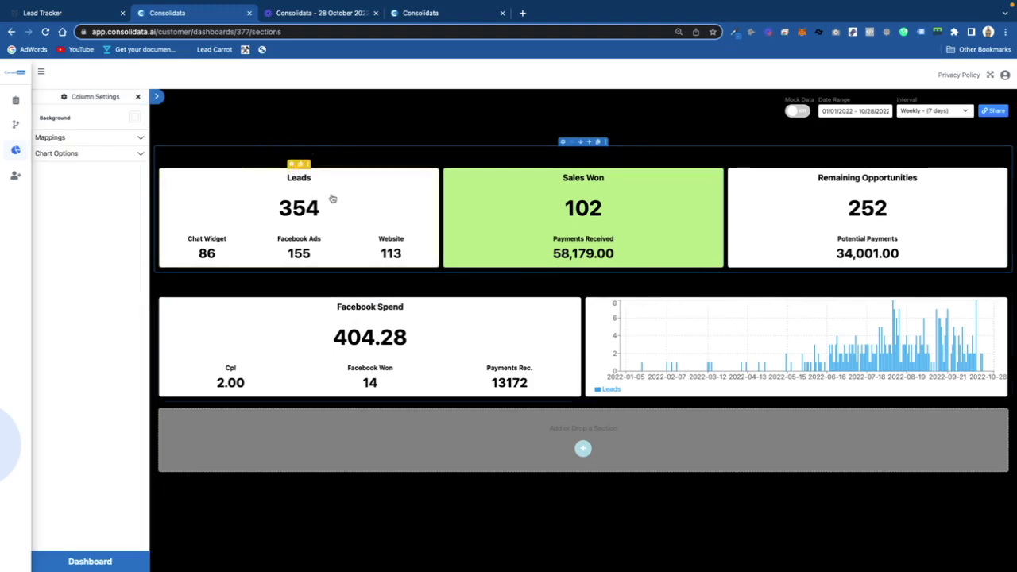